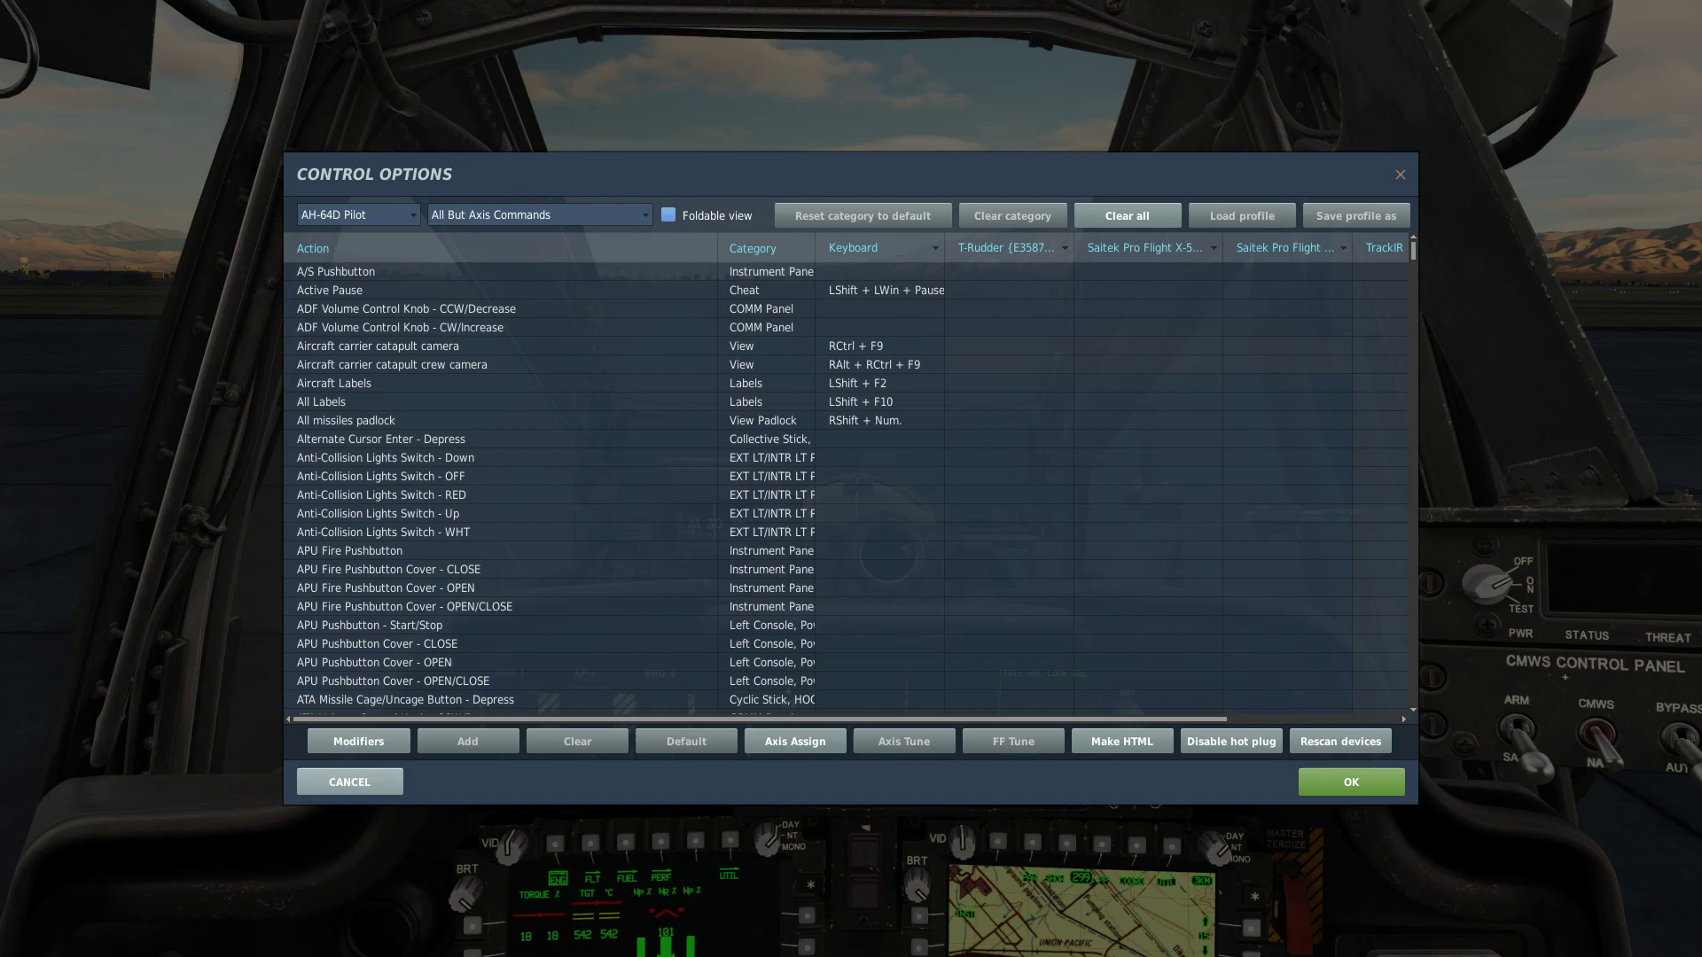
- Filter to Axis Commands and widen the Saitek stick and throttle columns to read them
left_click(517, 215)
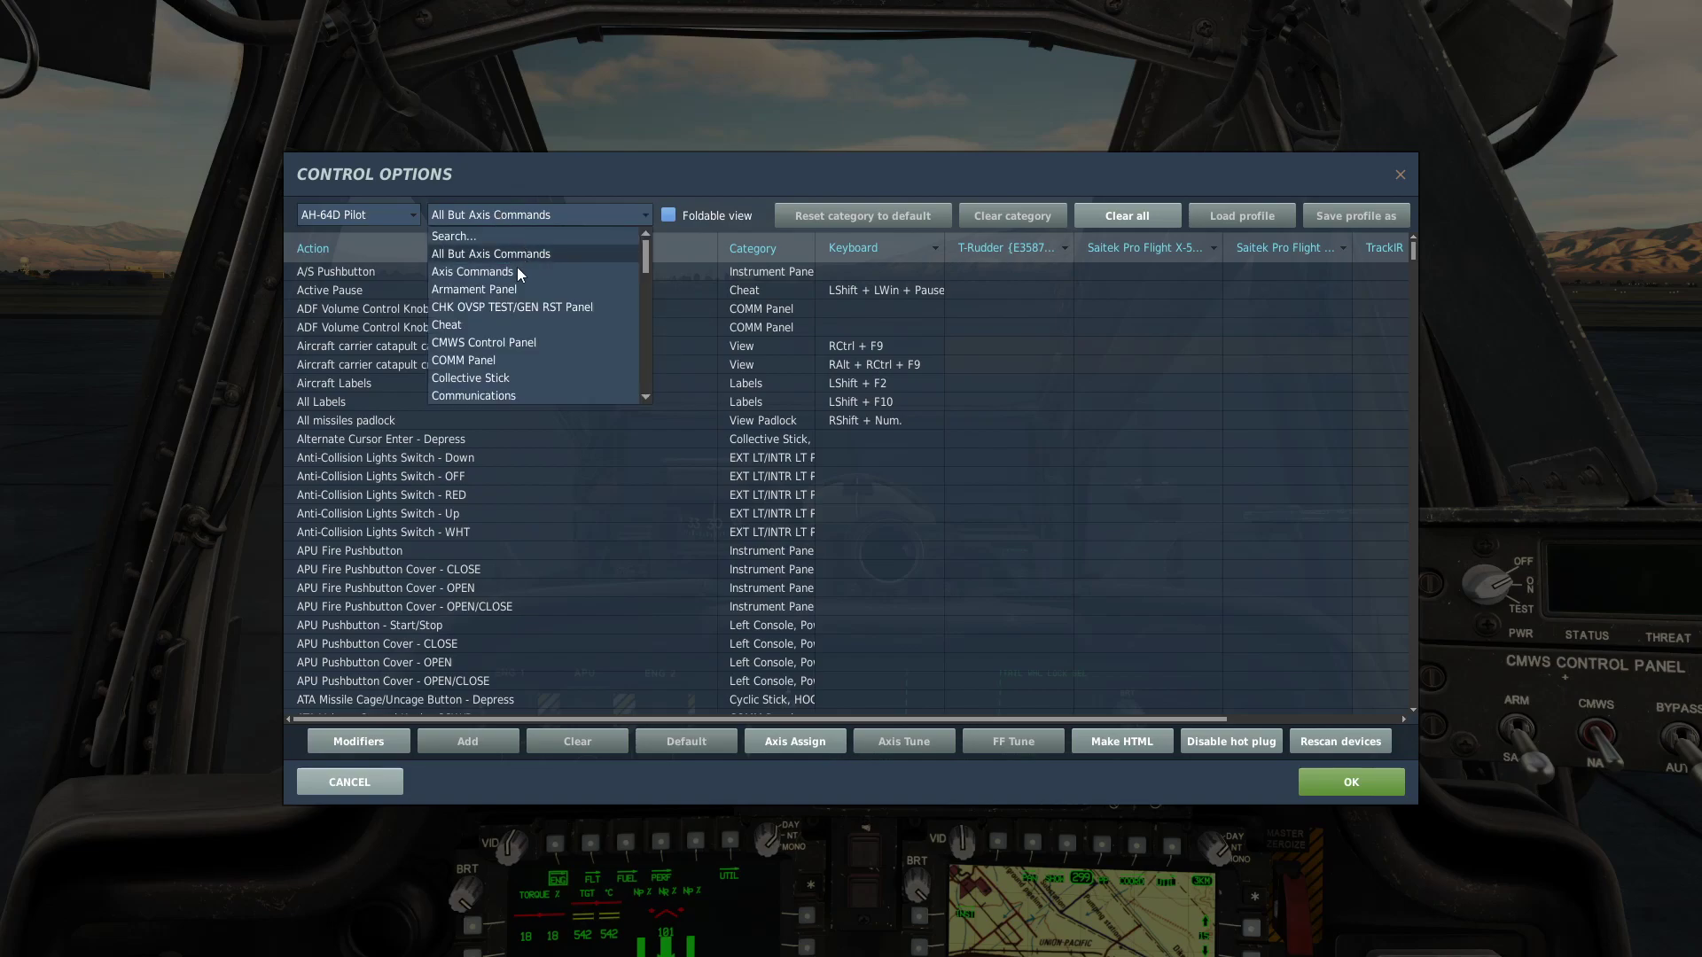
left_click(504, 278)
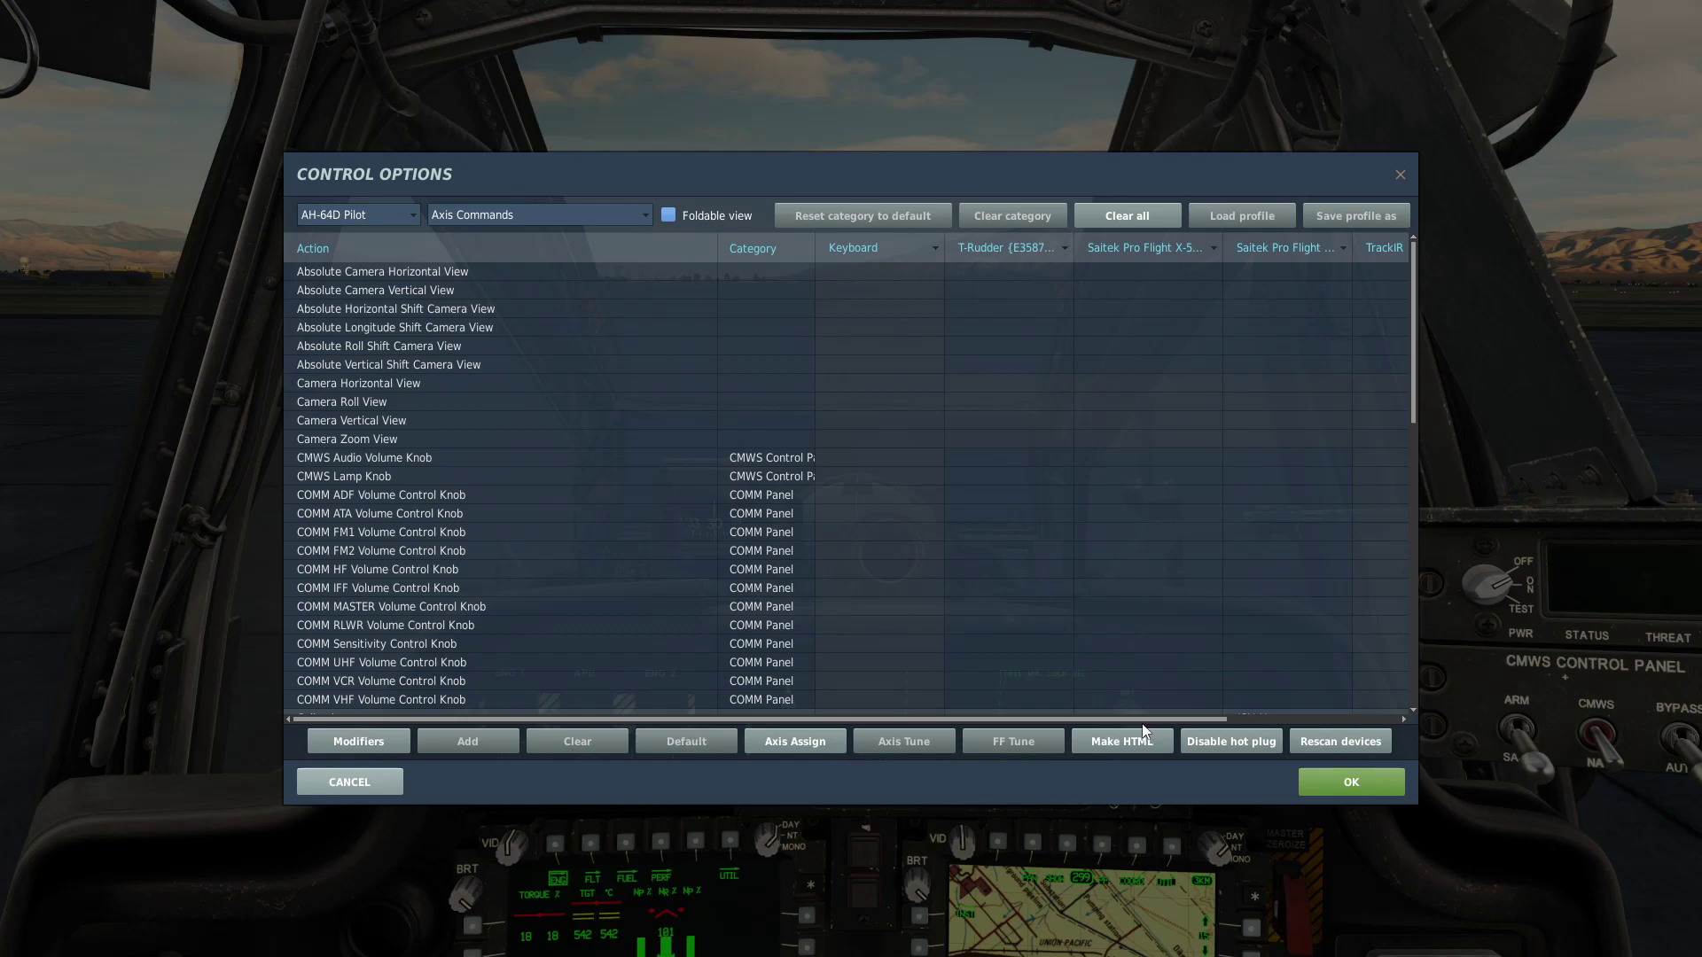
mouse_move(1135, 719)
left_mouse_down()
mouse_move(1275, 714)
mouse_move(1129, 706)
left_mouse_up()
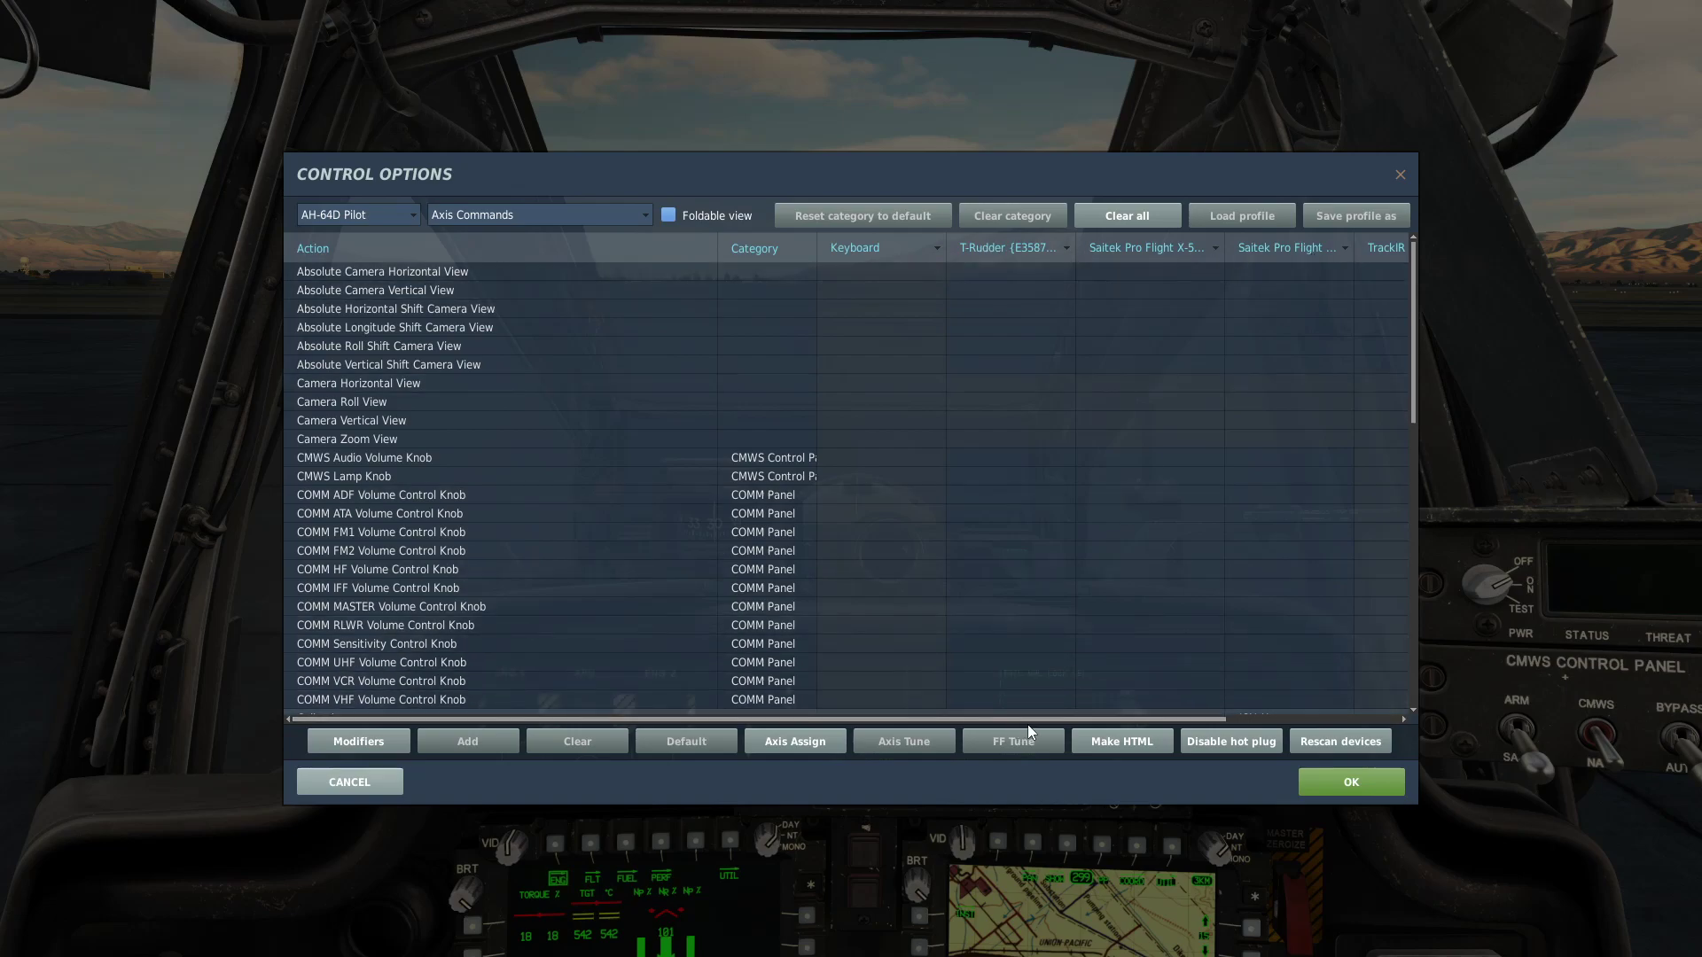
left_click_drag(1015, 720, 1114, 718)
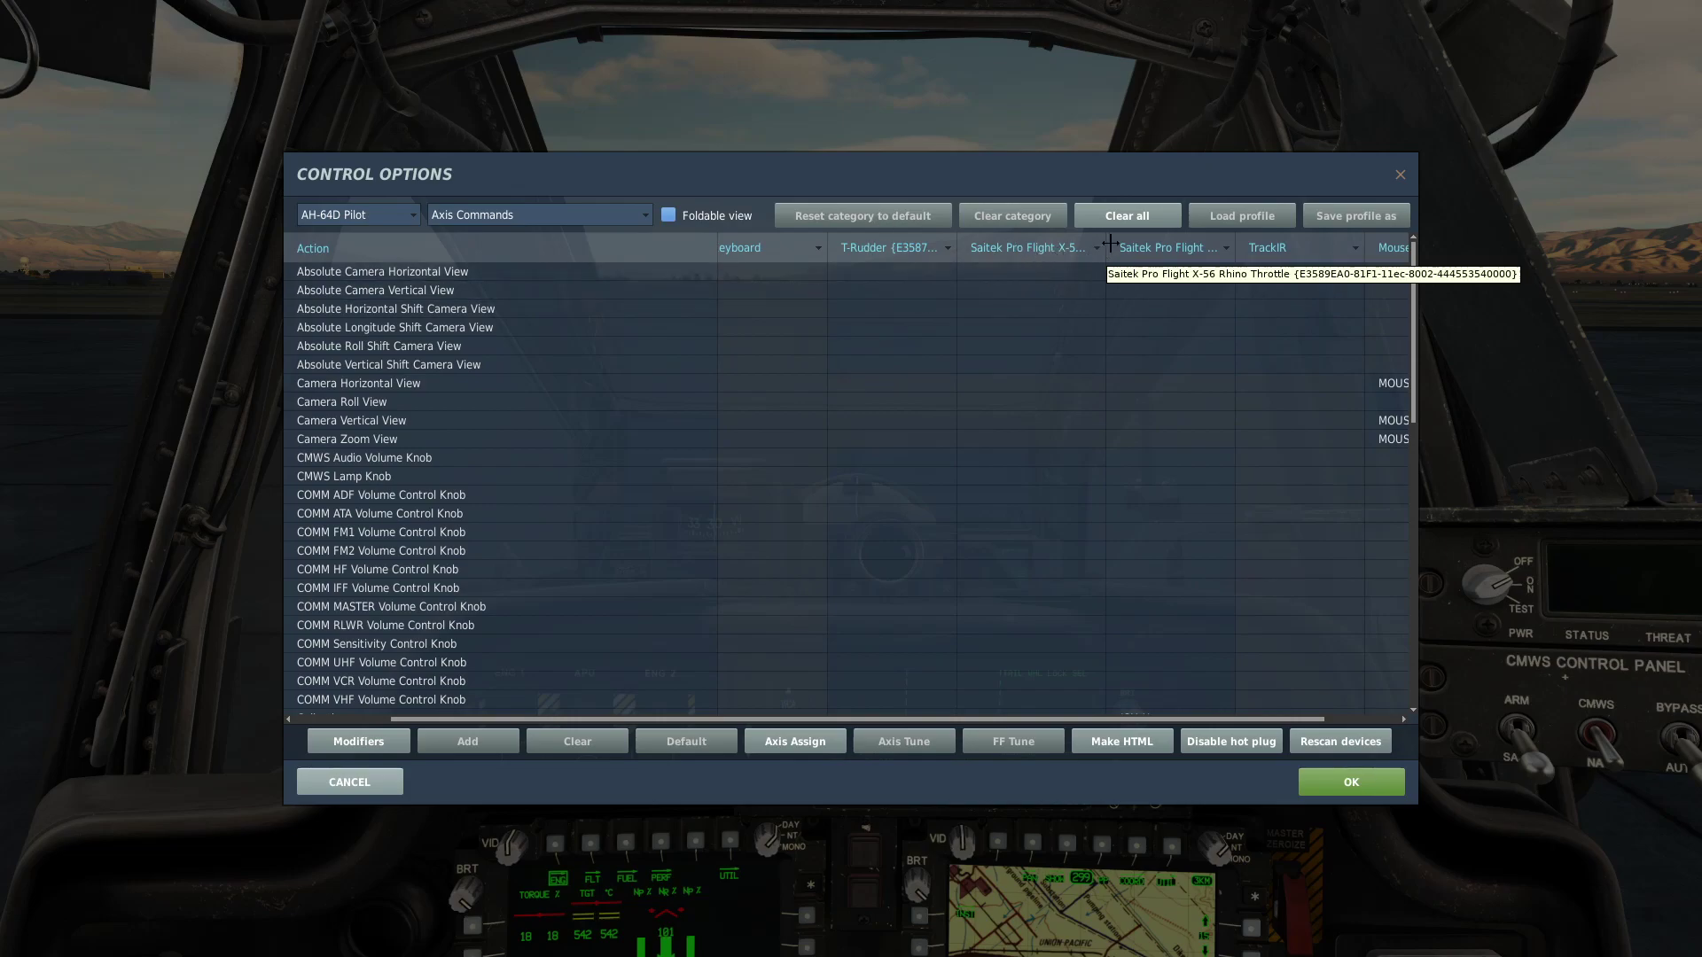
mouse_move(1107, 247)
left_mouse_down()
mouse_move(1216, 248)
mouse_move(1087, 248)
mouse_move(1118, 248)
left_mouse_up()
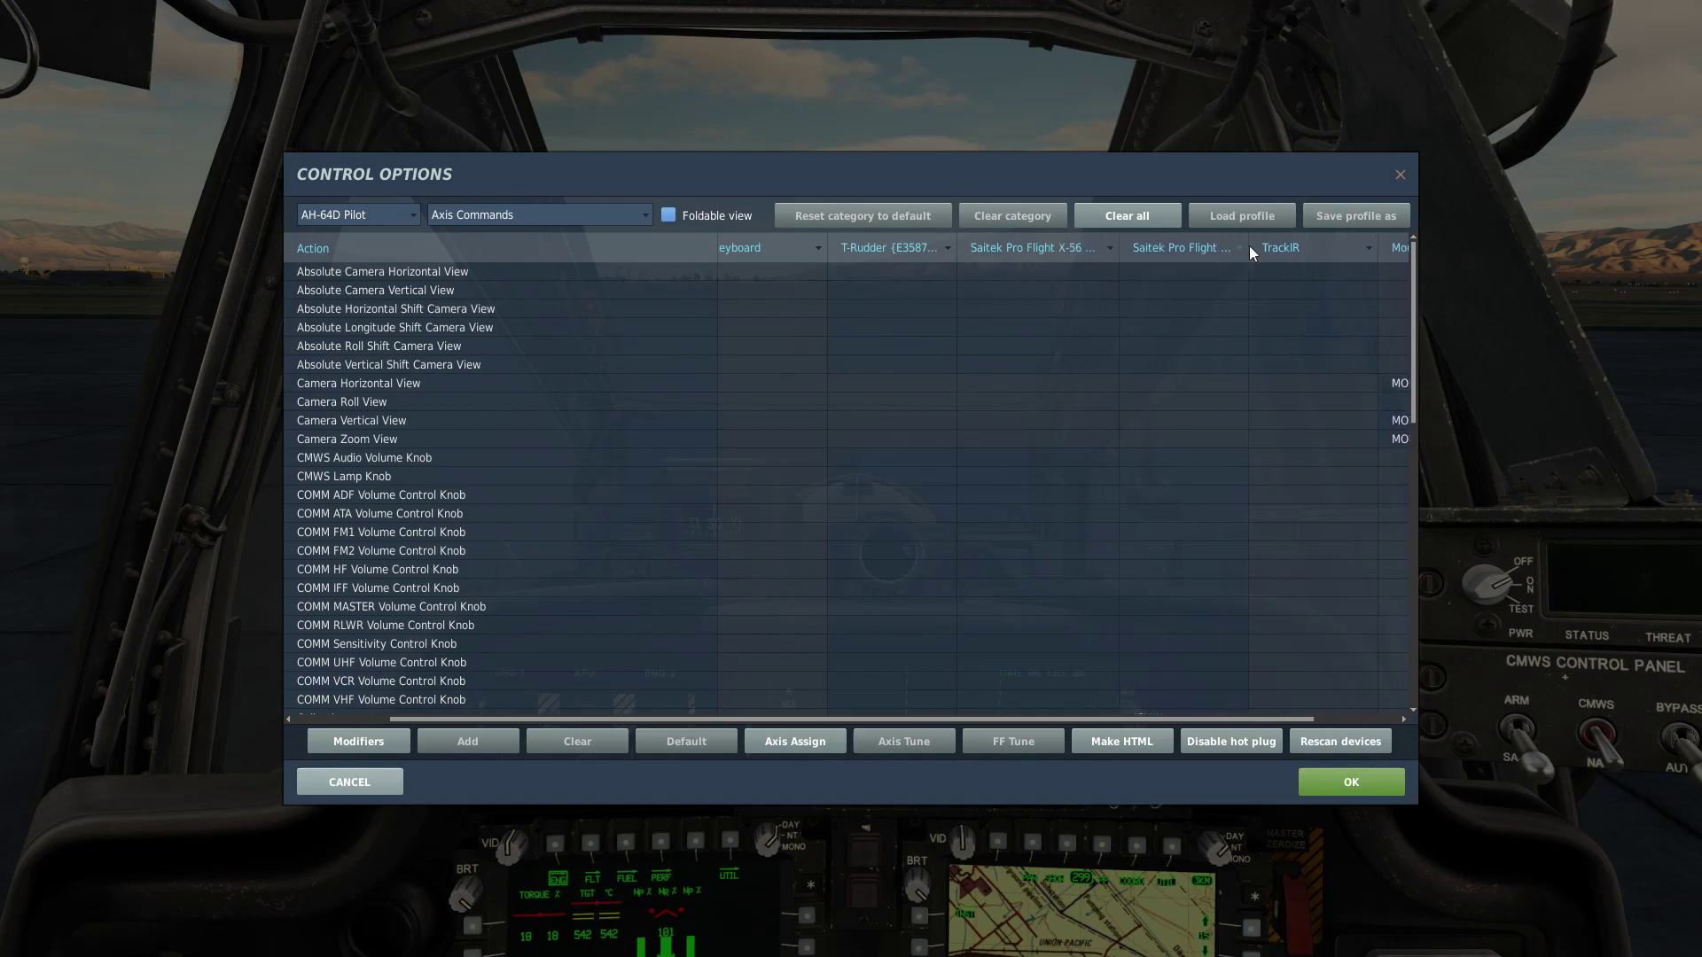
mouse_move(1246, 247)
left_mouse_down()
mouse_move(1361, 253)
mouse_move(1241, 253)
mouse_move(1265, 250)
left_mouse_up()
scroll(1037, 594, "down", 3)
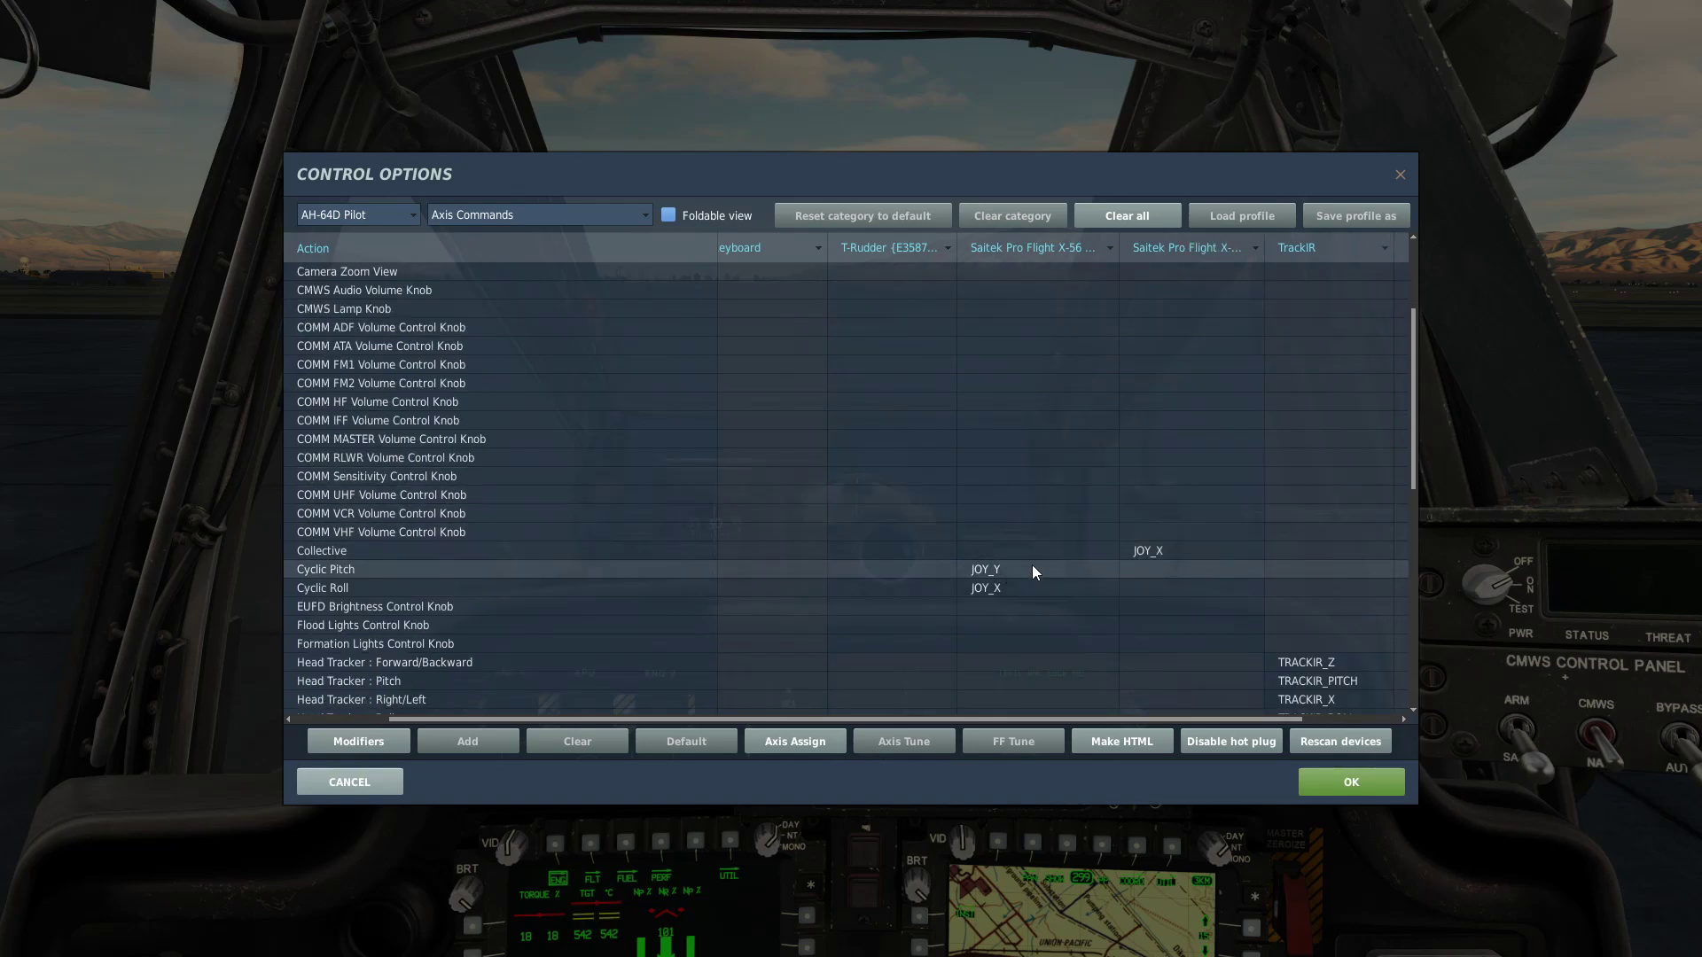
left_click(1166, 554)
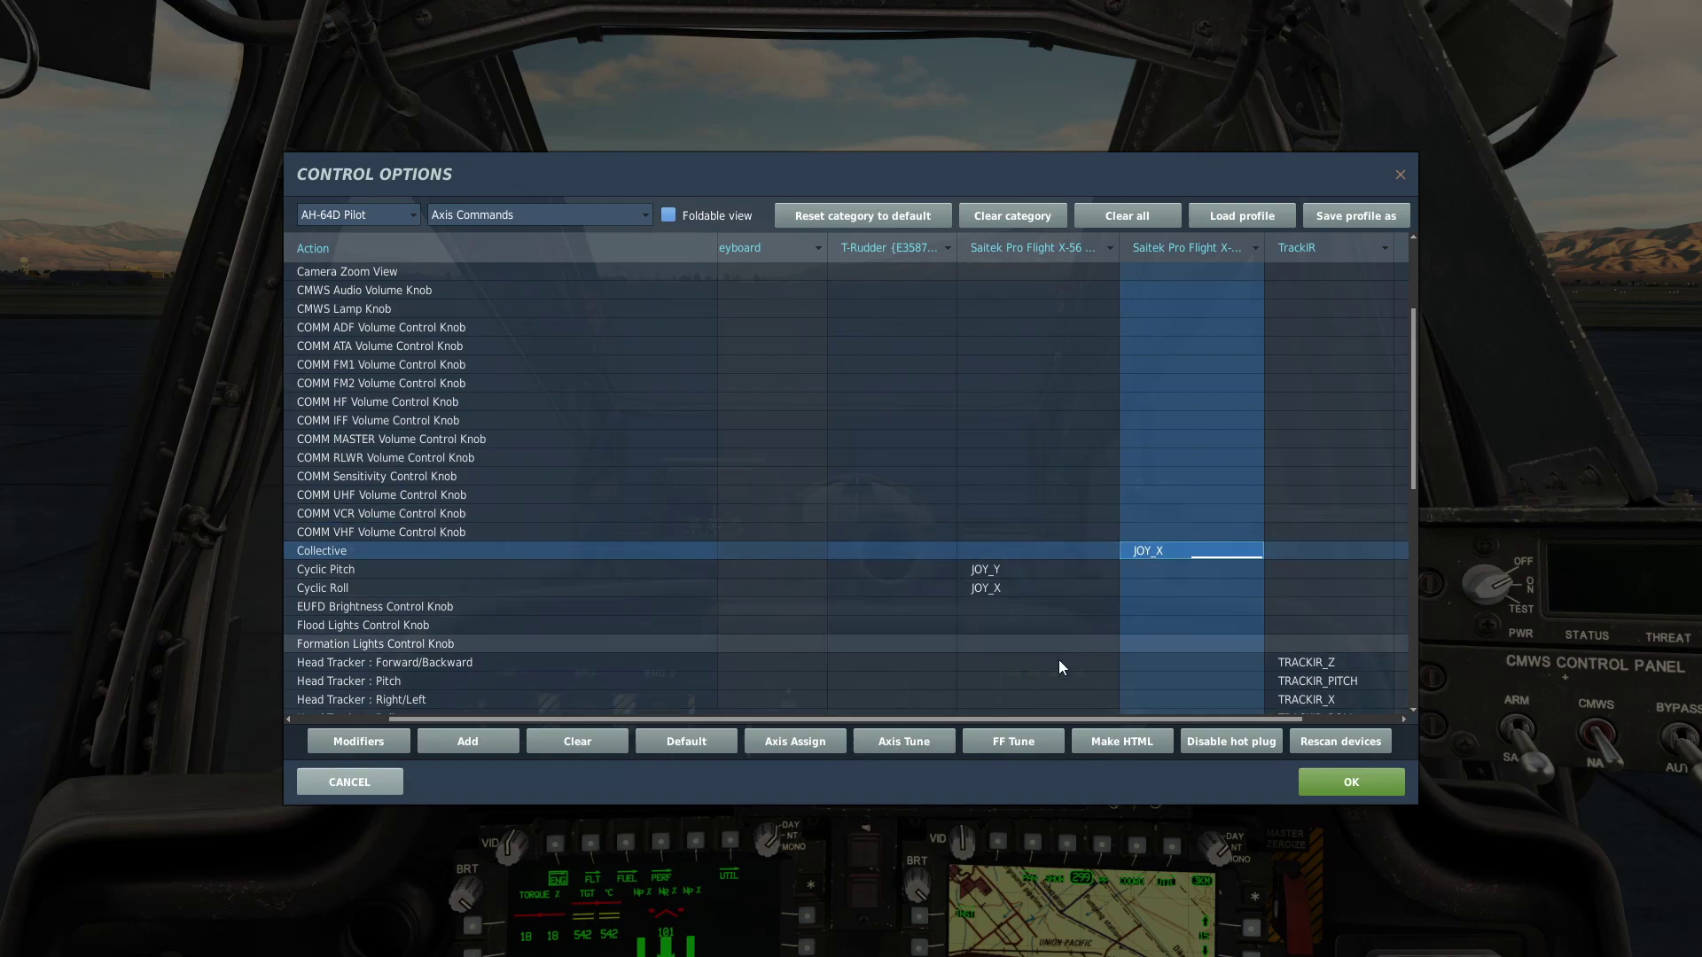
left_click(898, 749)
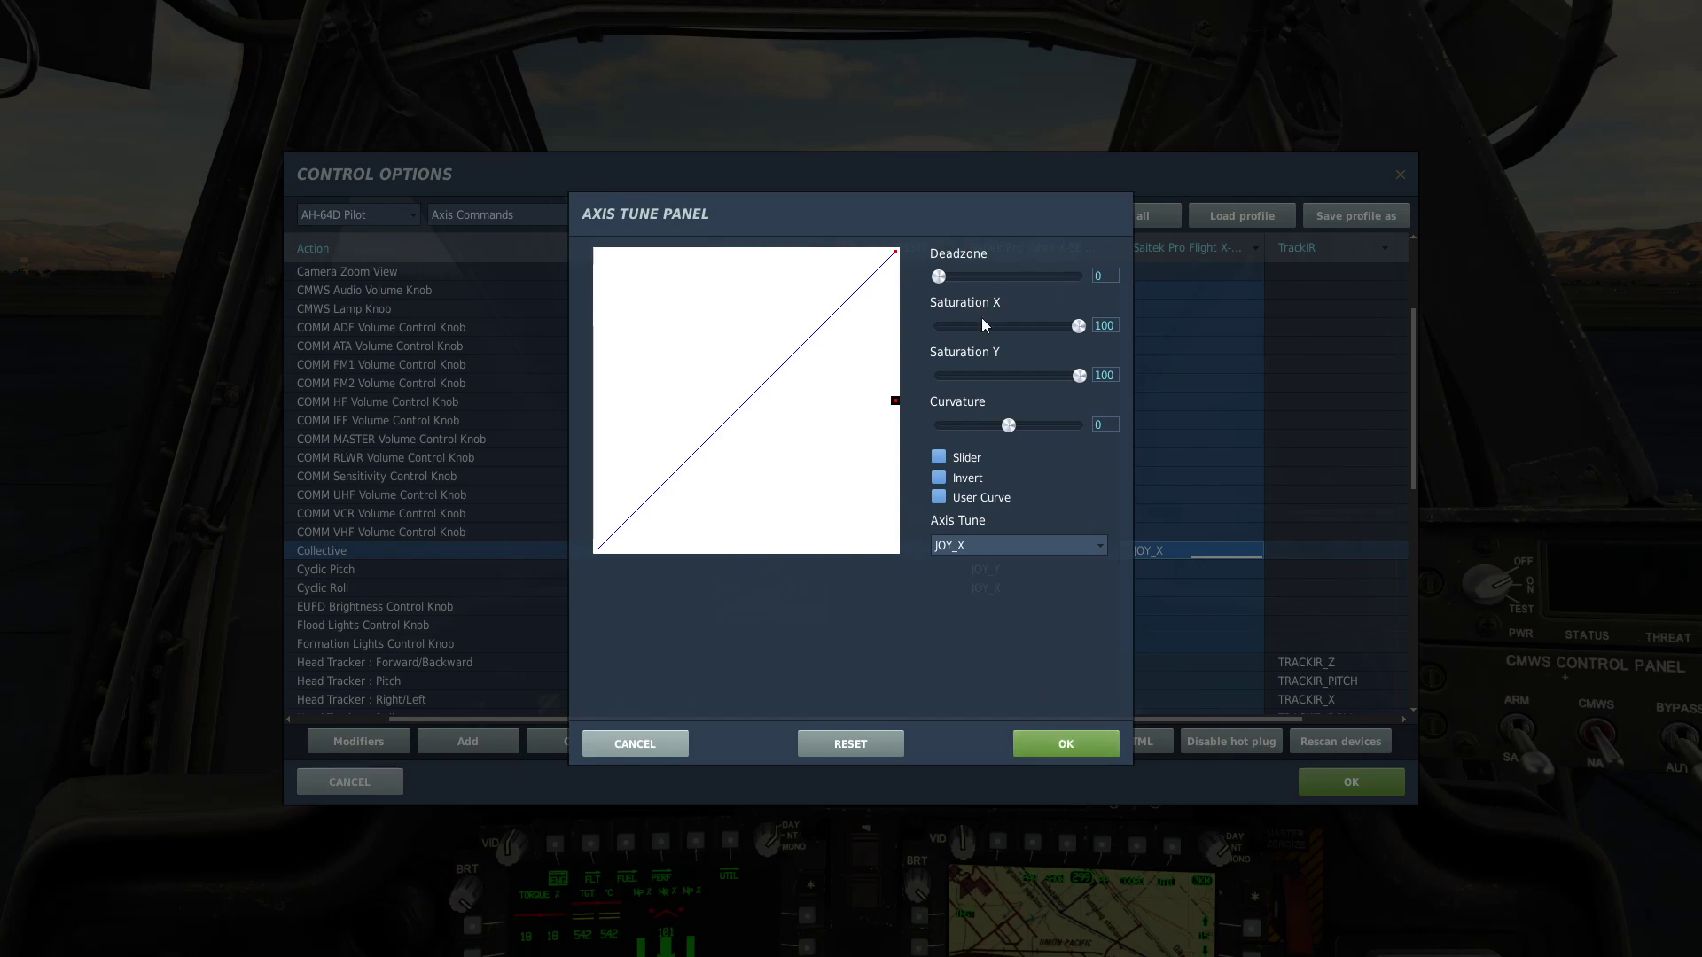
left_click(1078, 745)
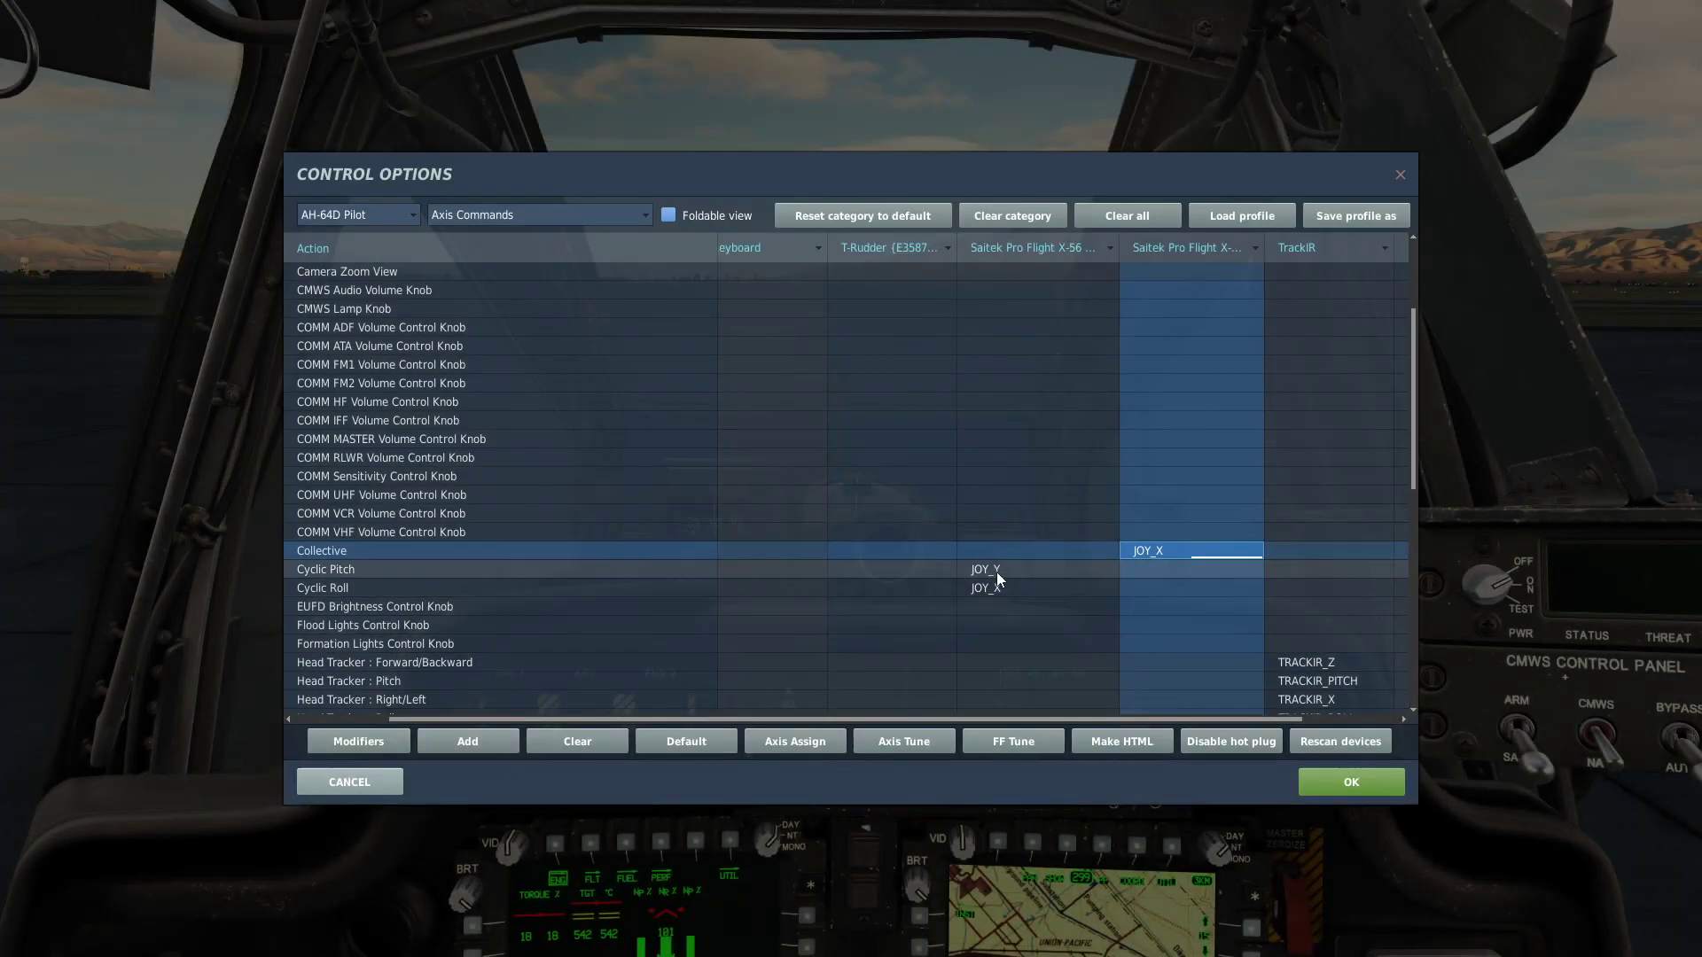
- Give the Cyclic Roll stick axis deadzone 3 and curvature 24
left_click(1038, 569)
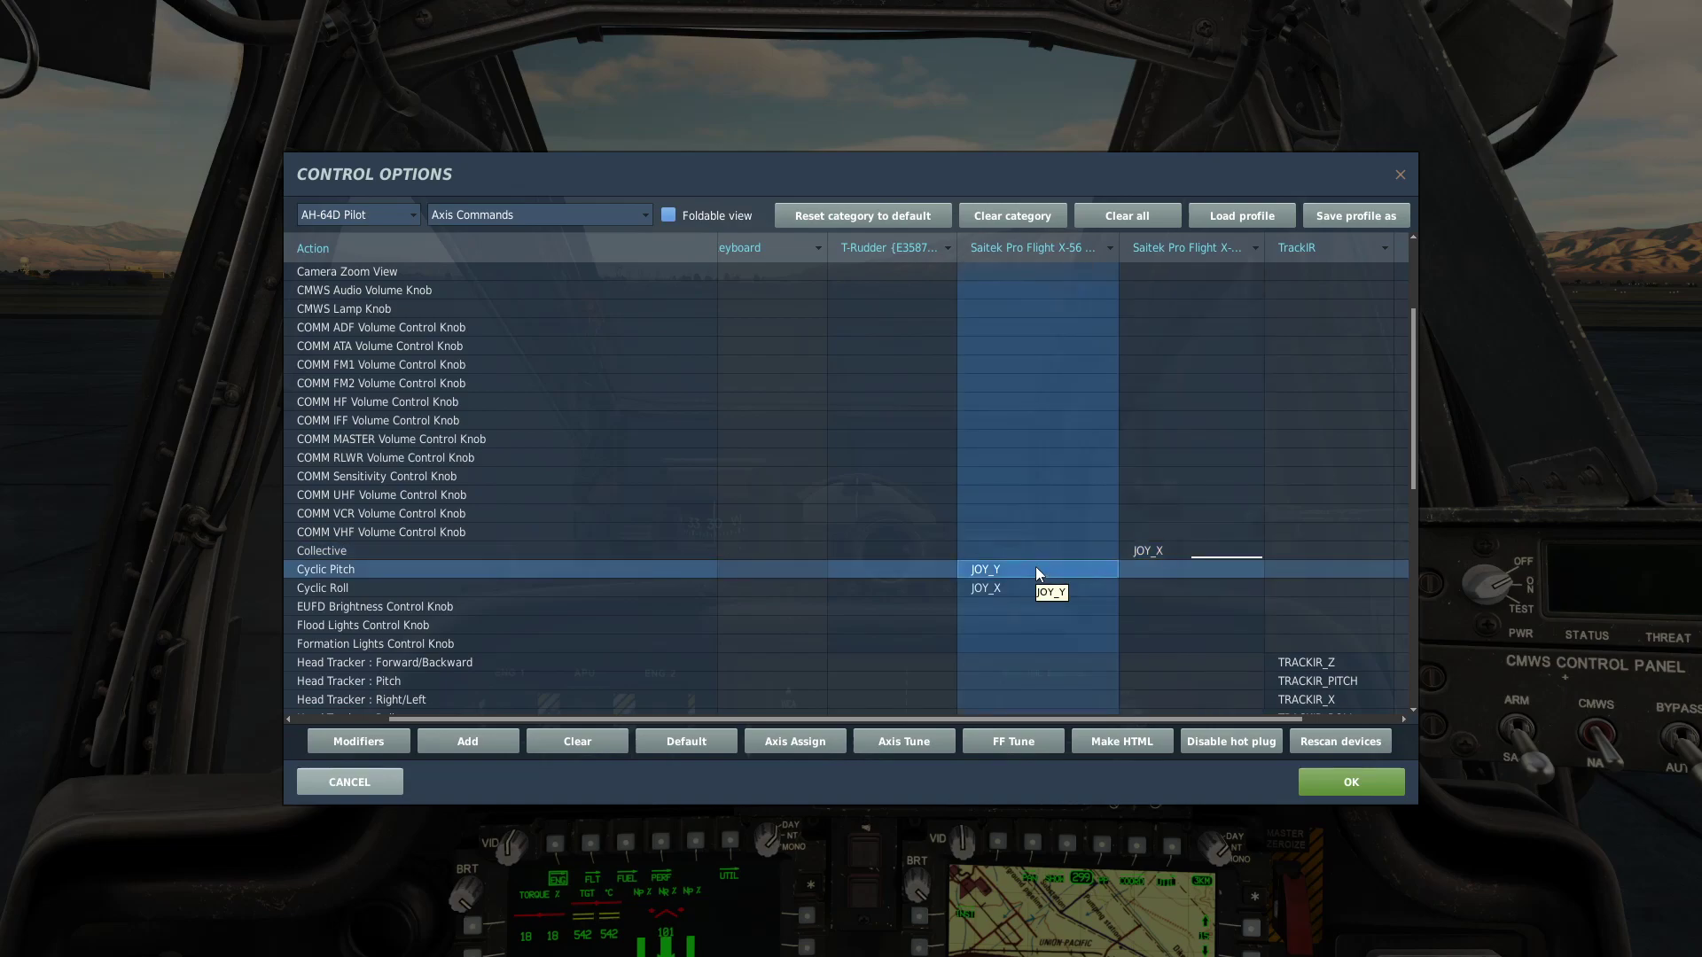
left_click(997, 586)
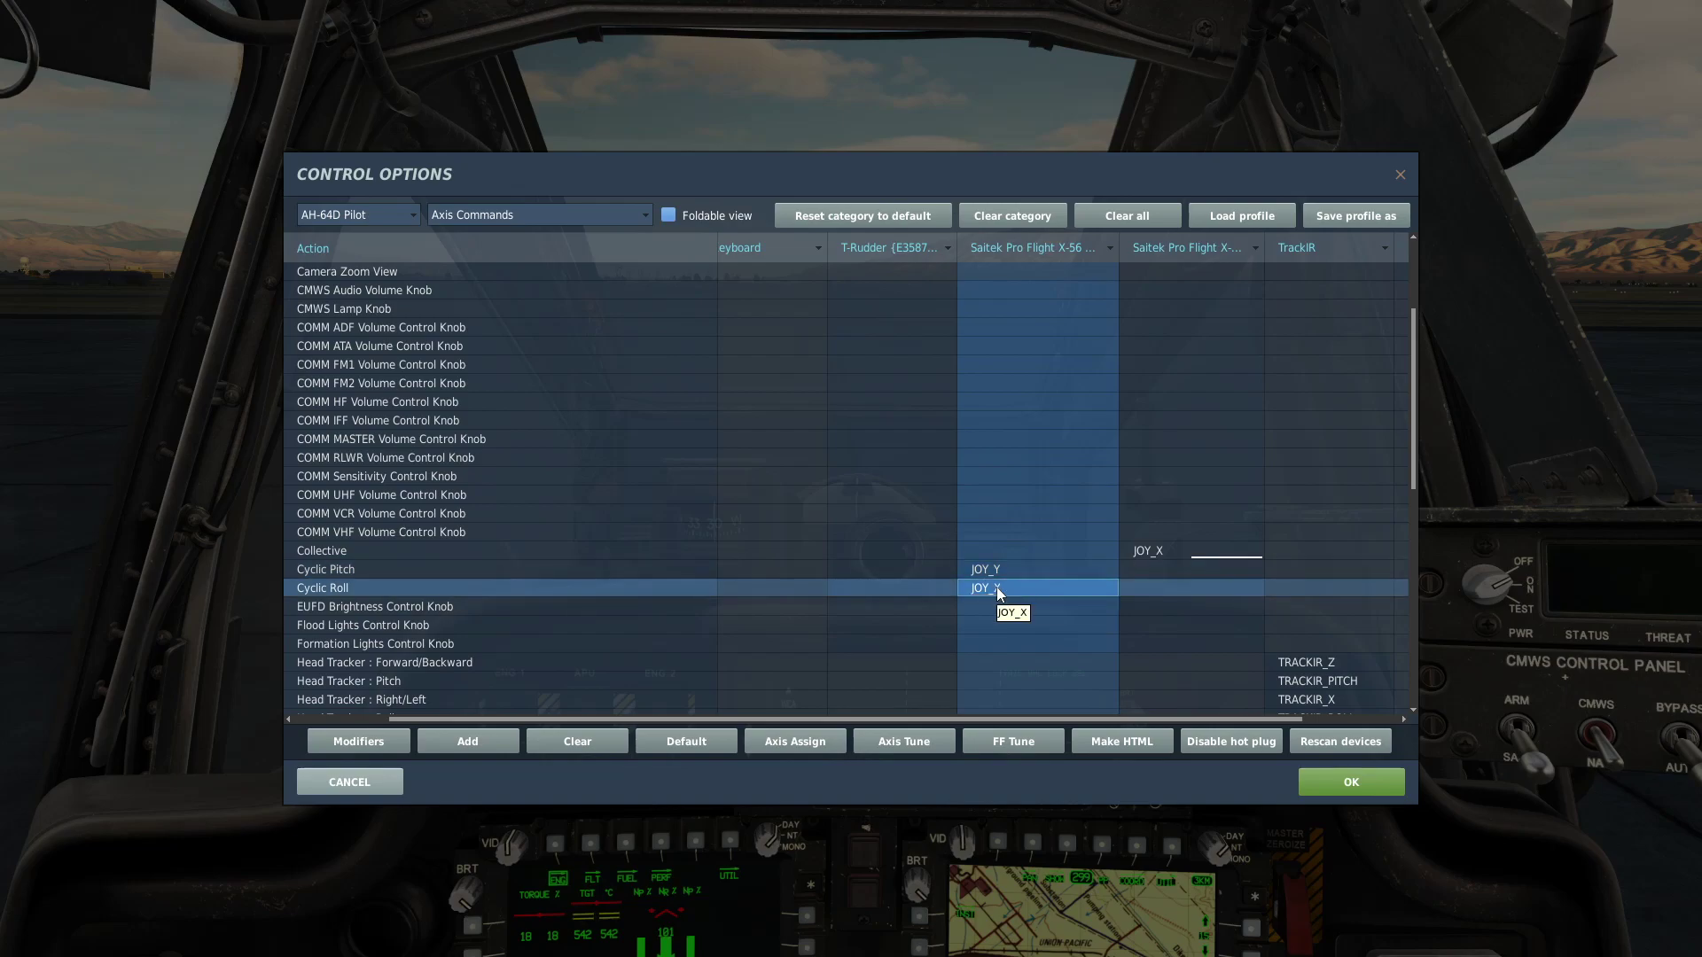
left_click(888, 745)
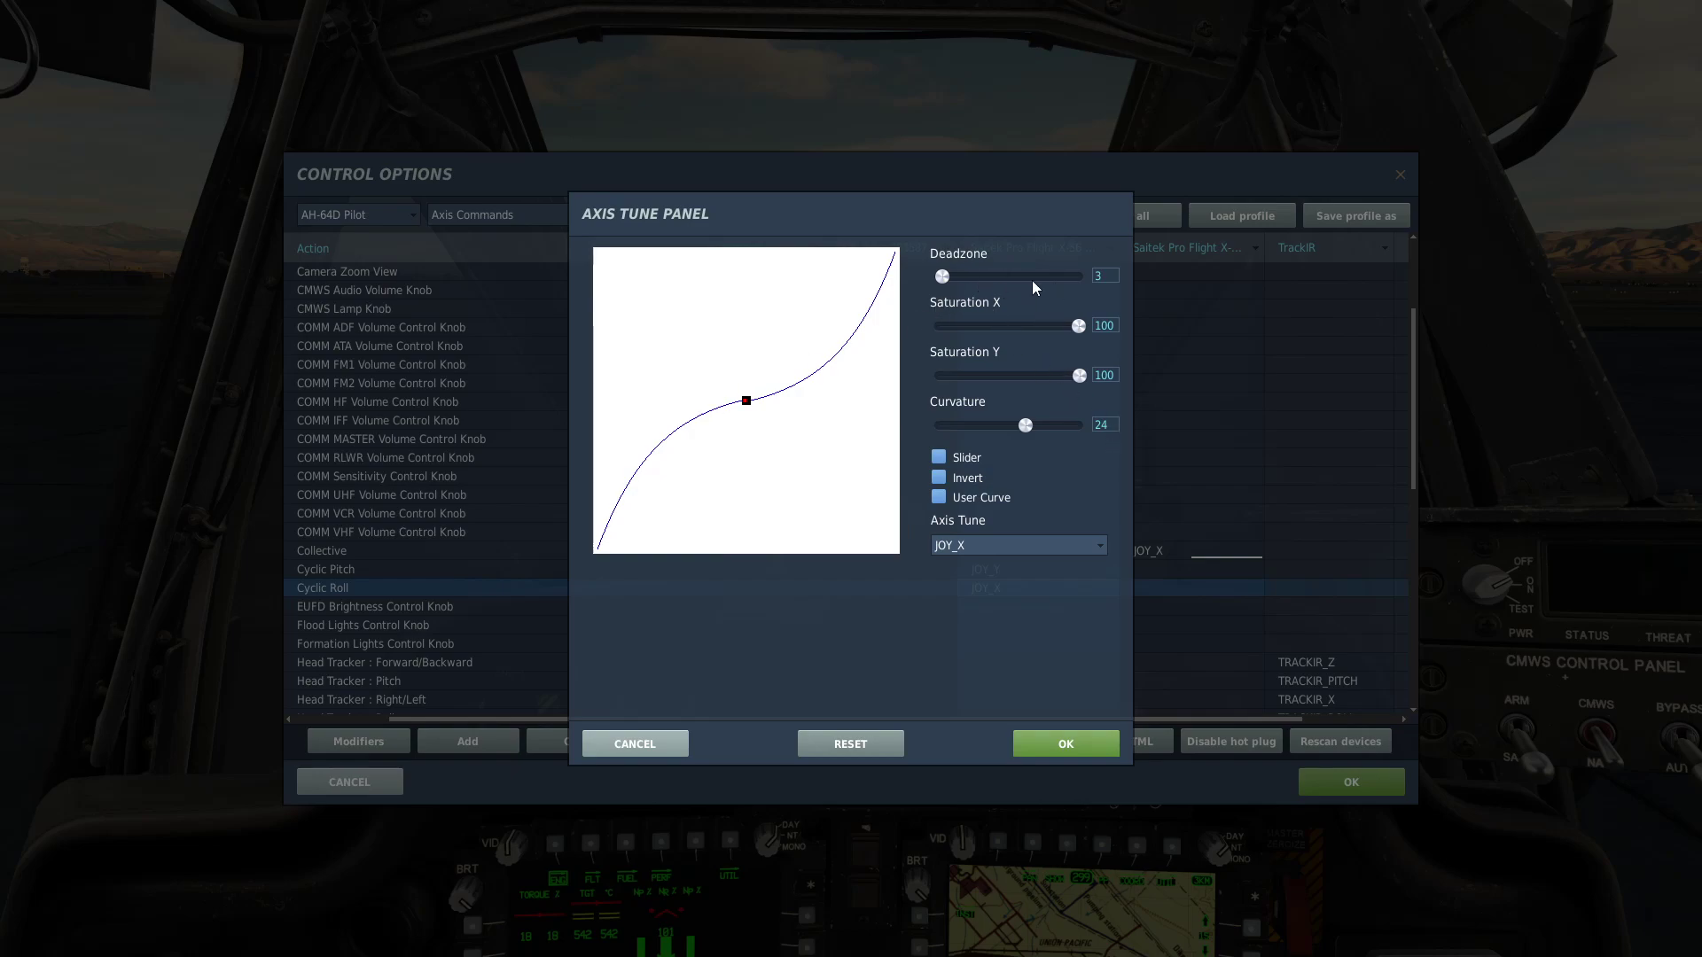
left_click(1036, 747)
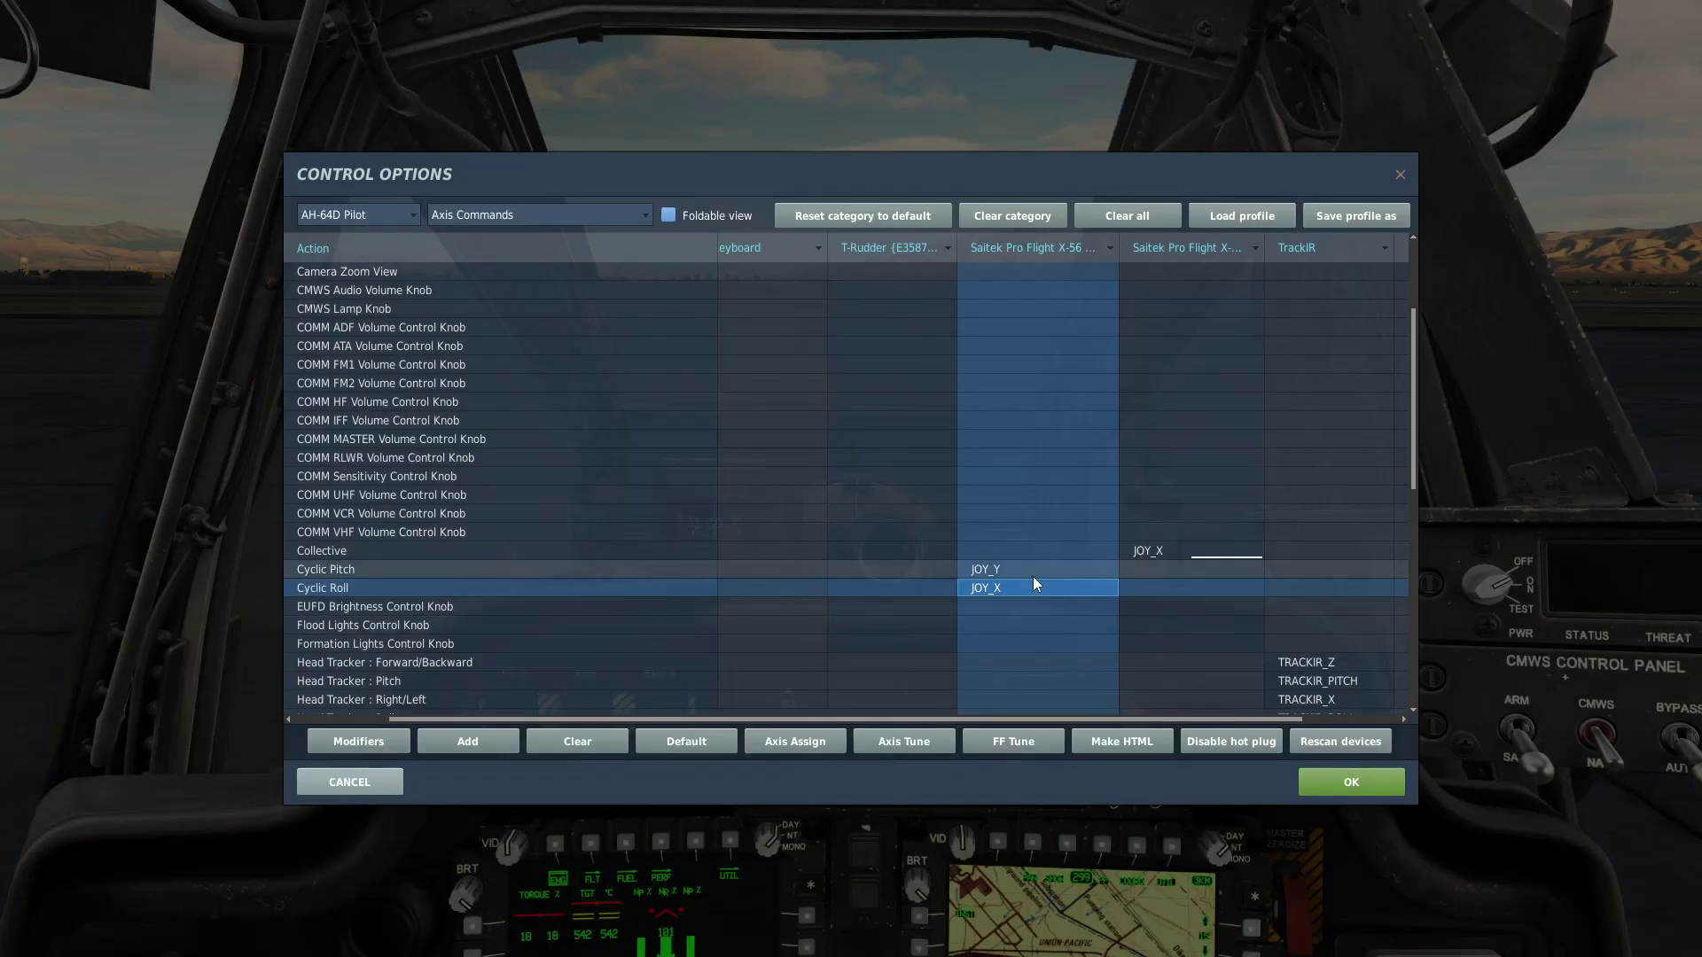
- Give the Cyclic Pitch stick axis deadzone 2 and curvature 24
left_click(1033, 573)
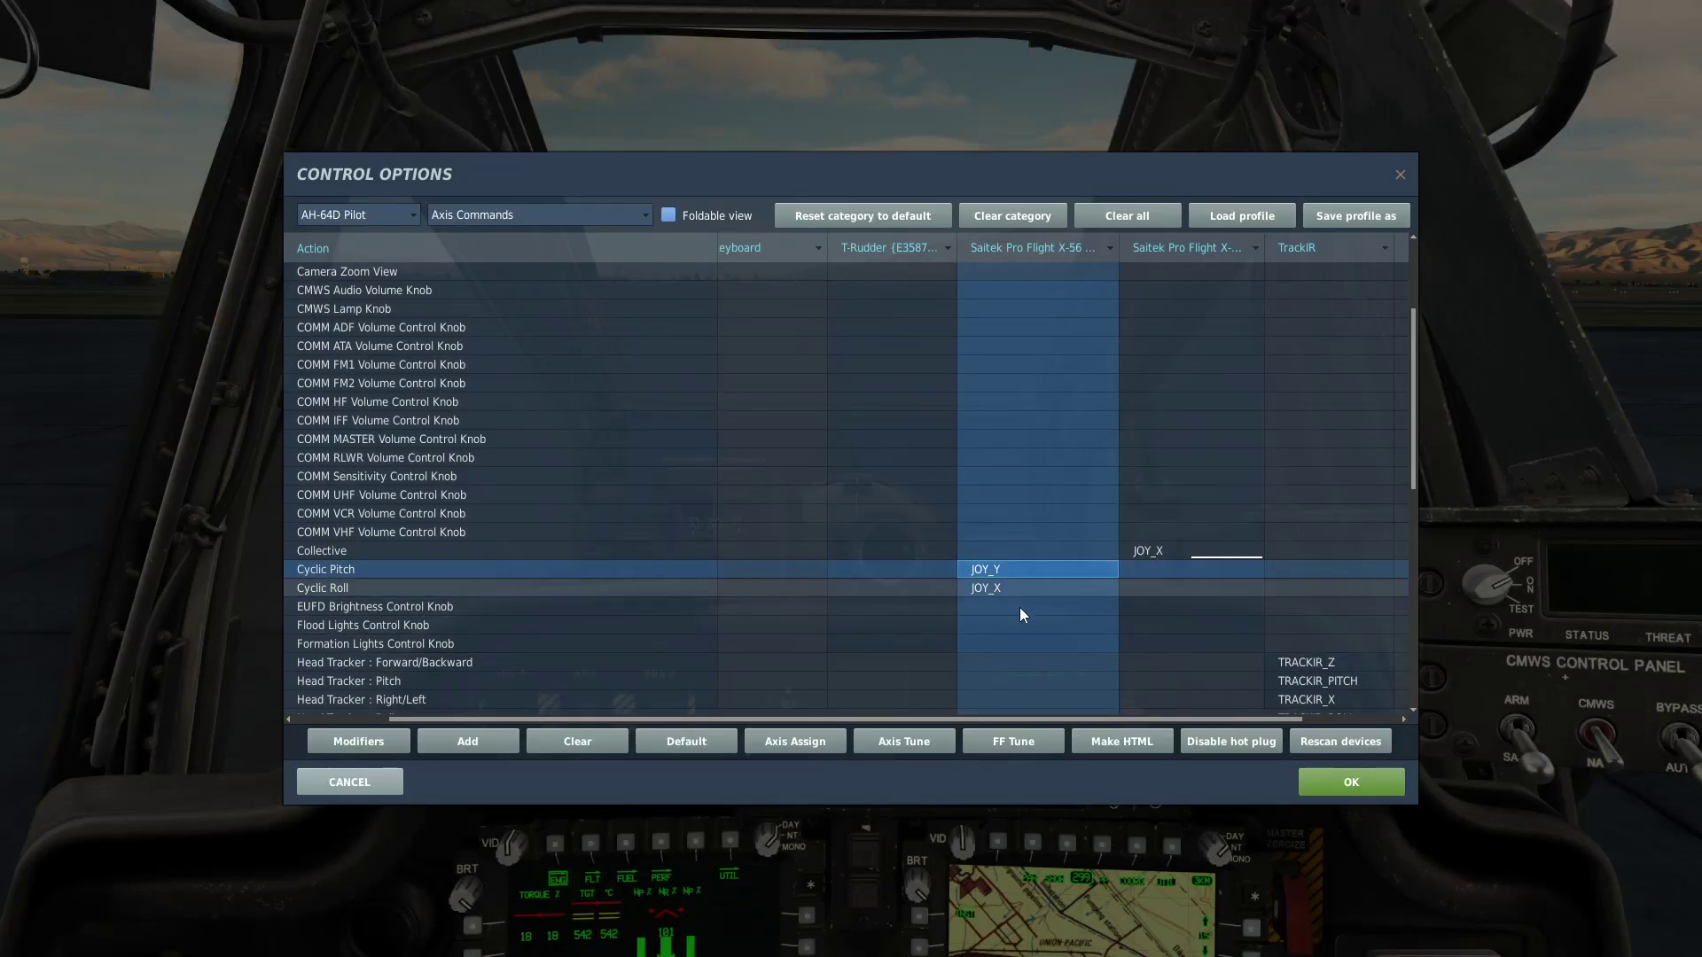
left_click(892, 746)
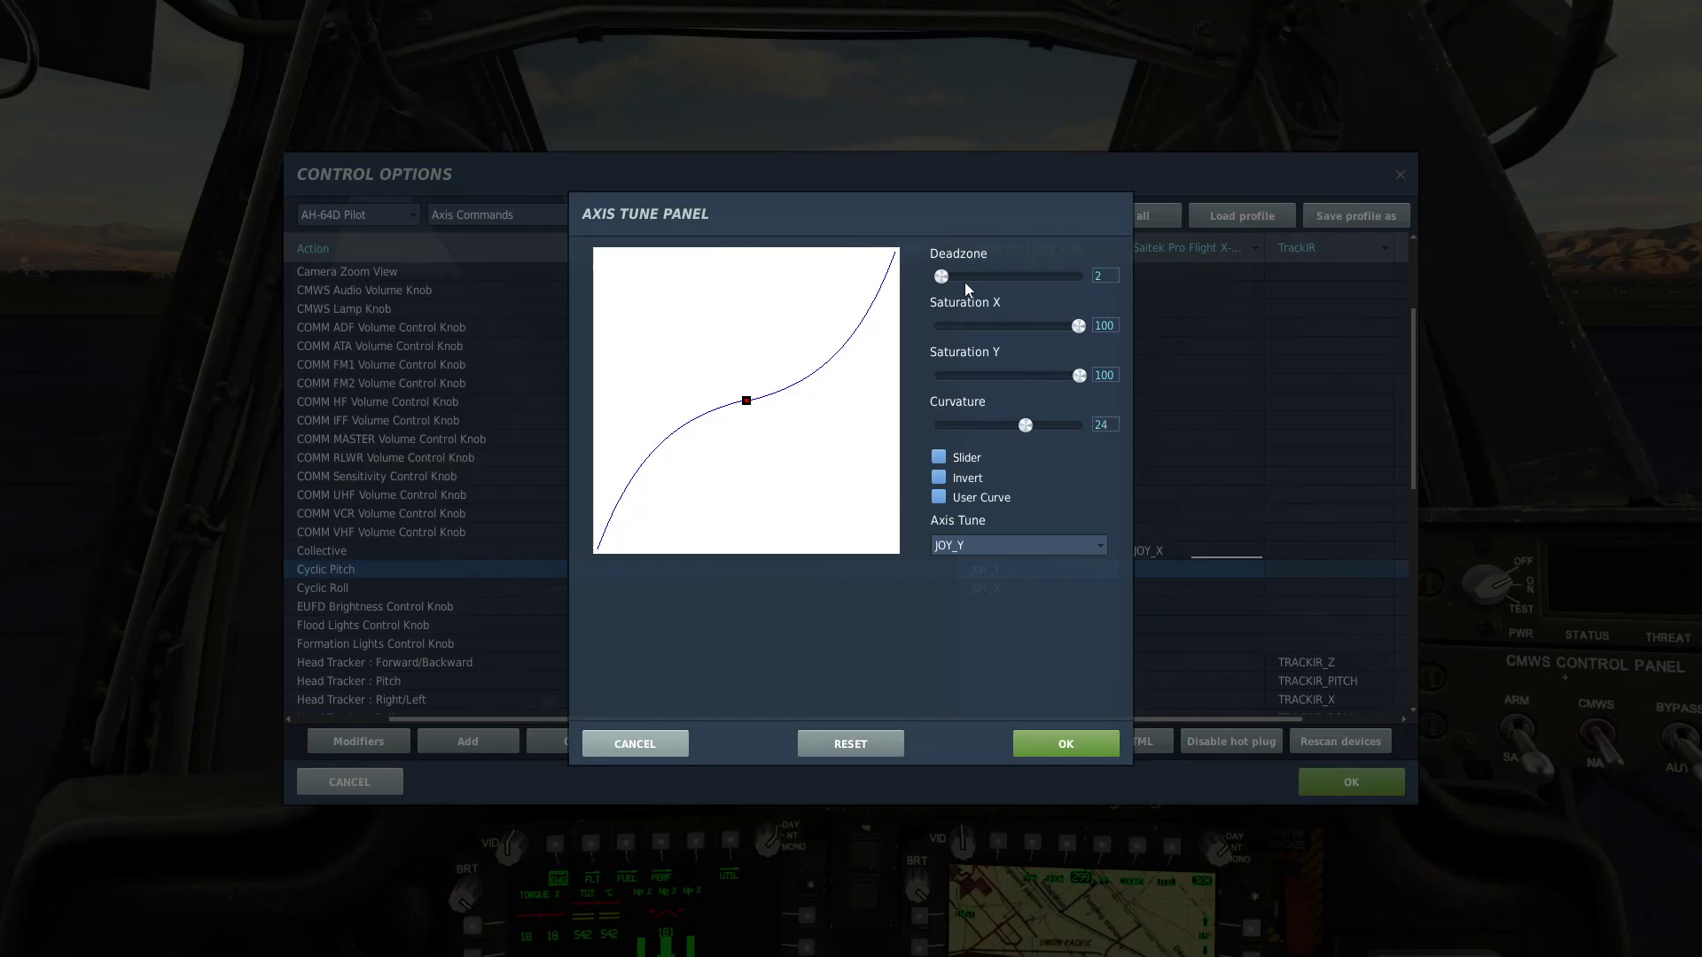
left_click(1078, 743)
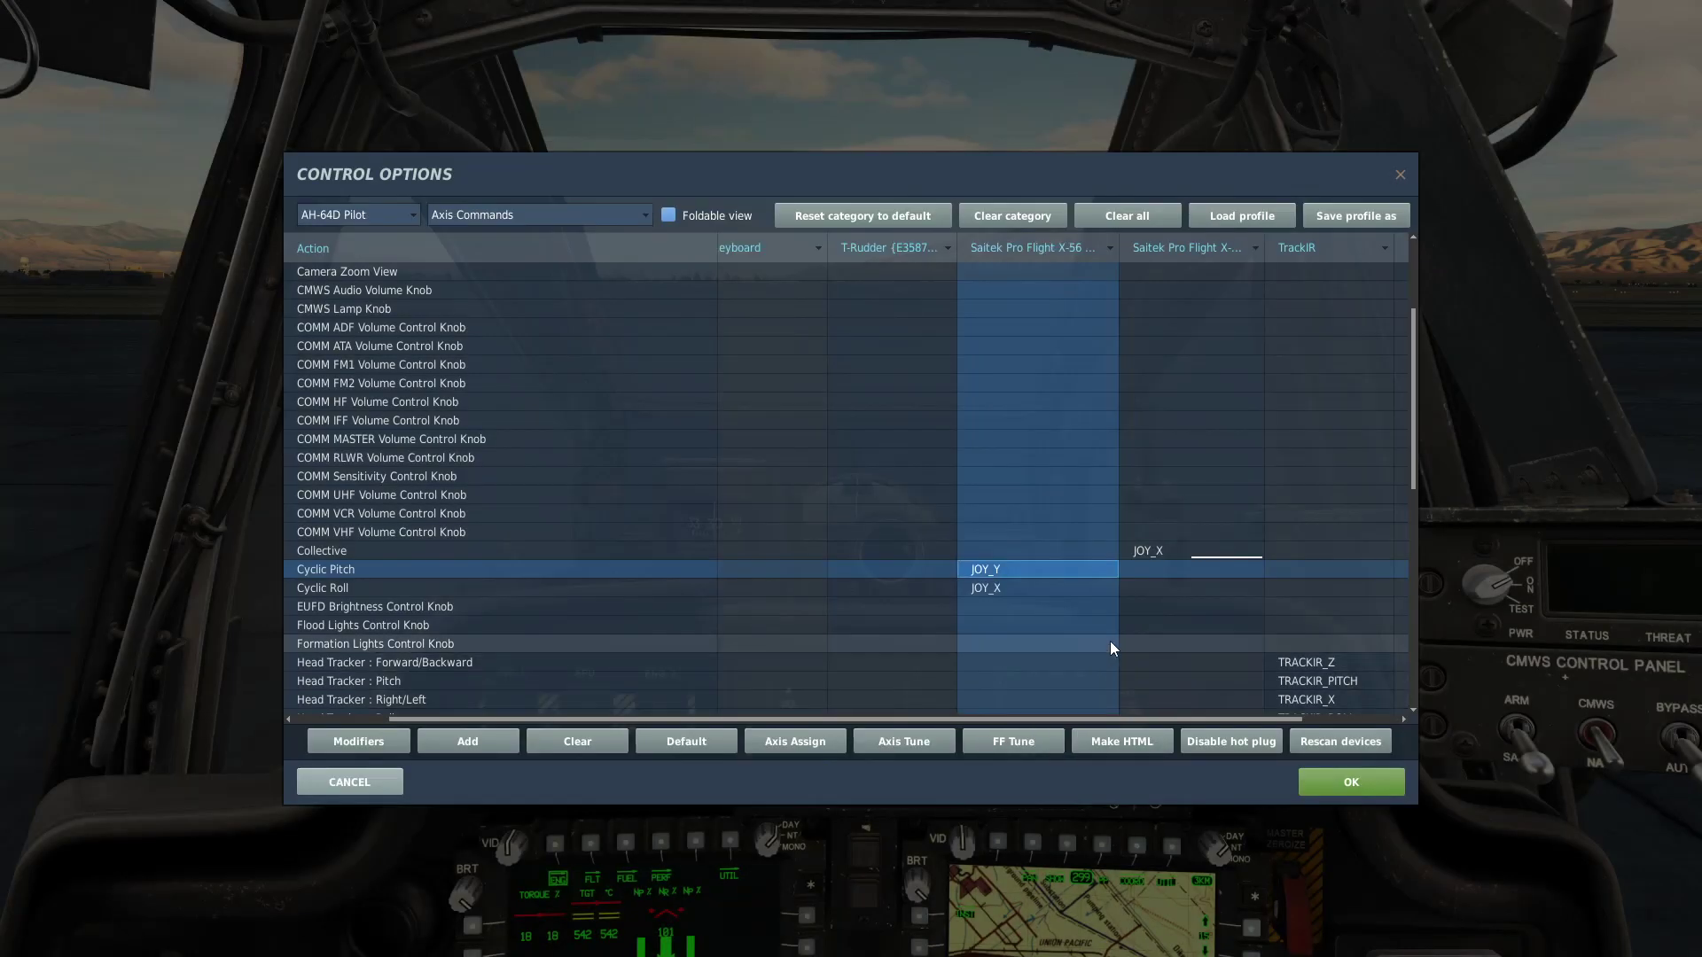
scroll(1110, 641, "down", 5)
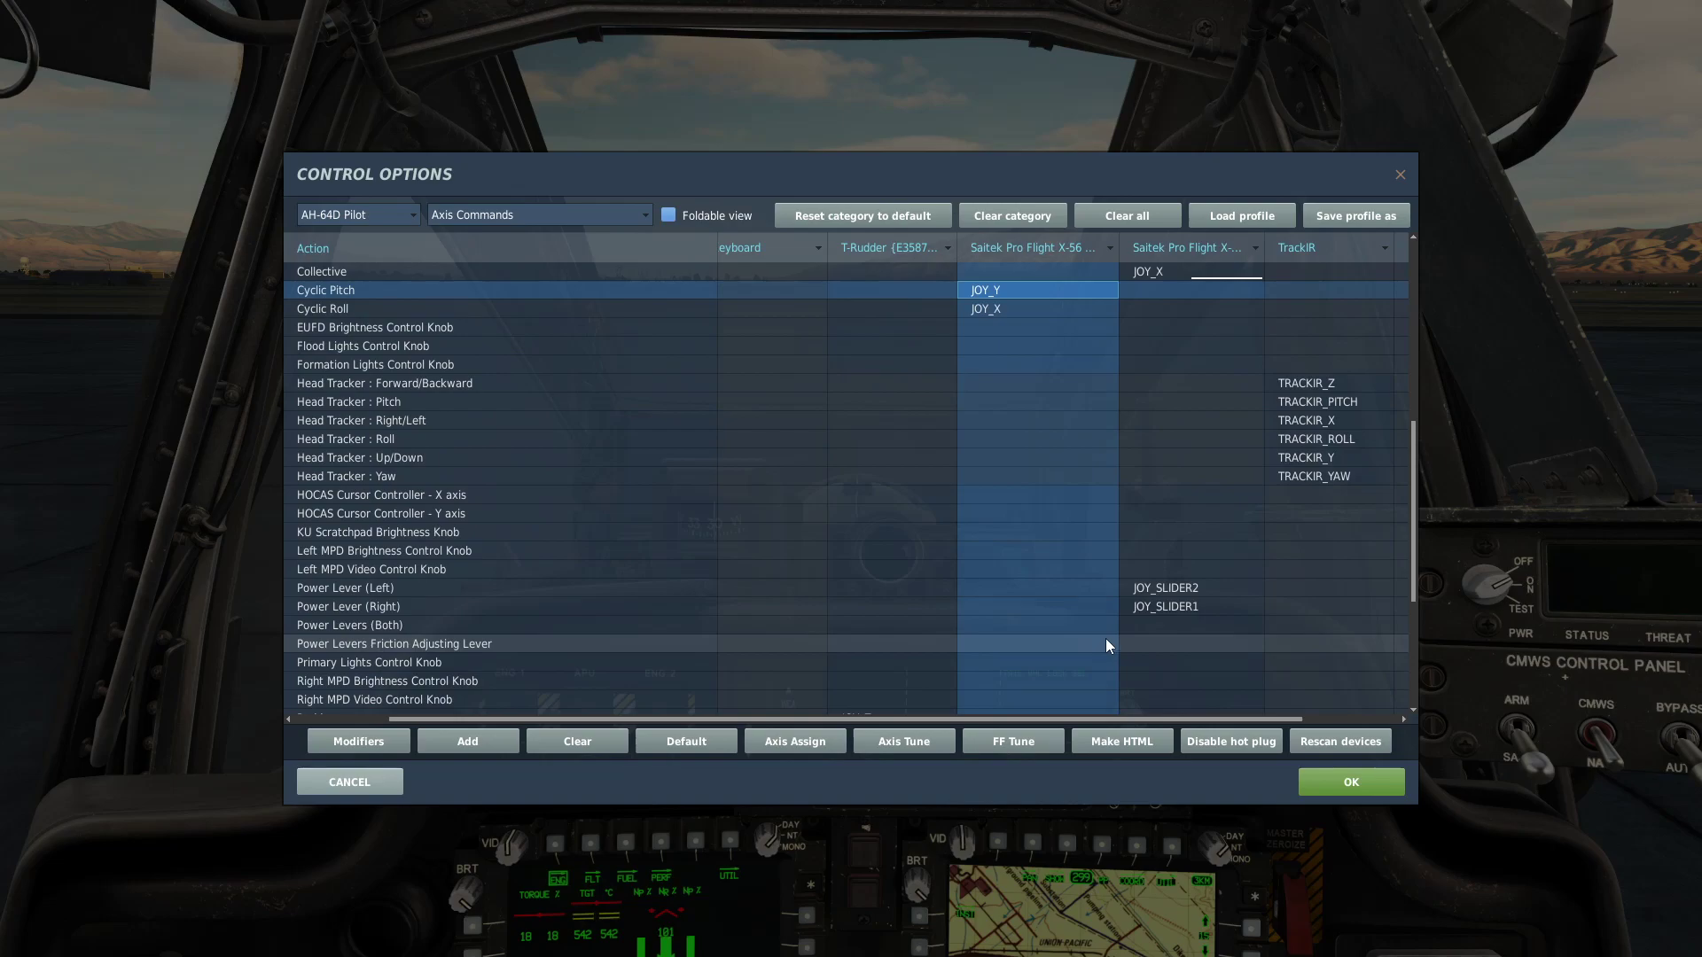
left_click(1193, 585)
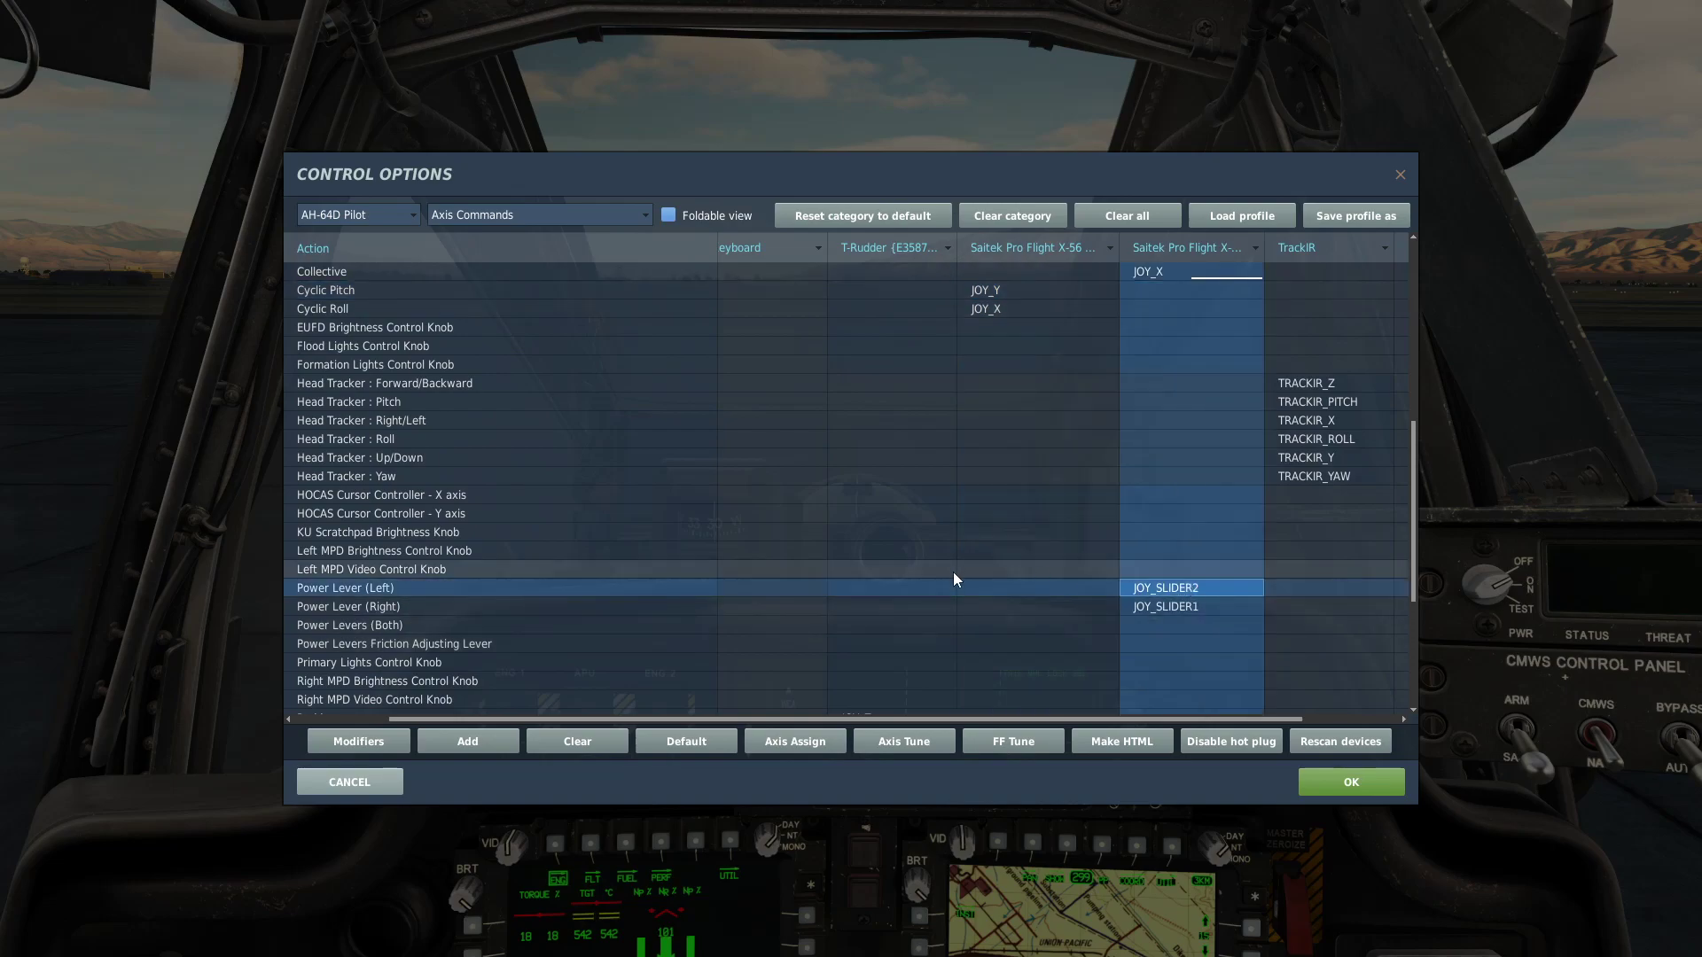
left_click(368, 606)
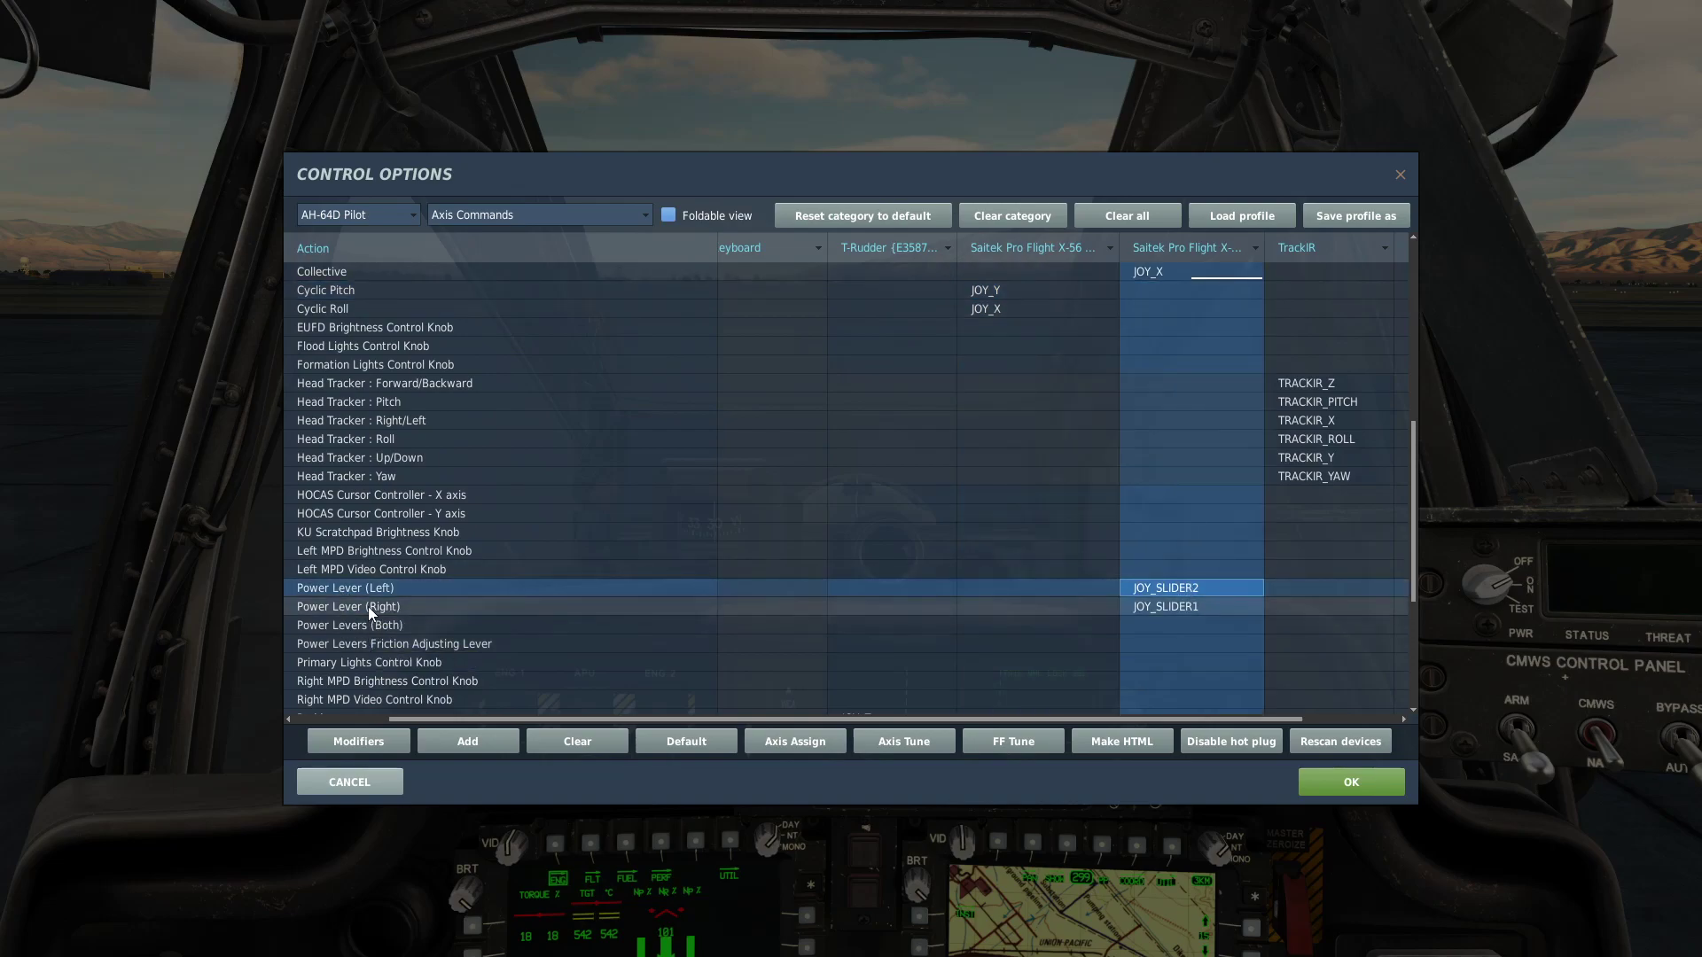
left_click(1161, 593)
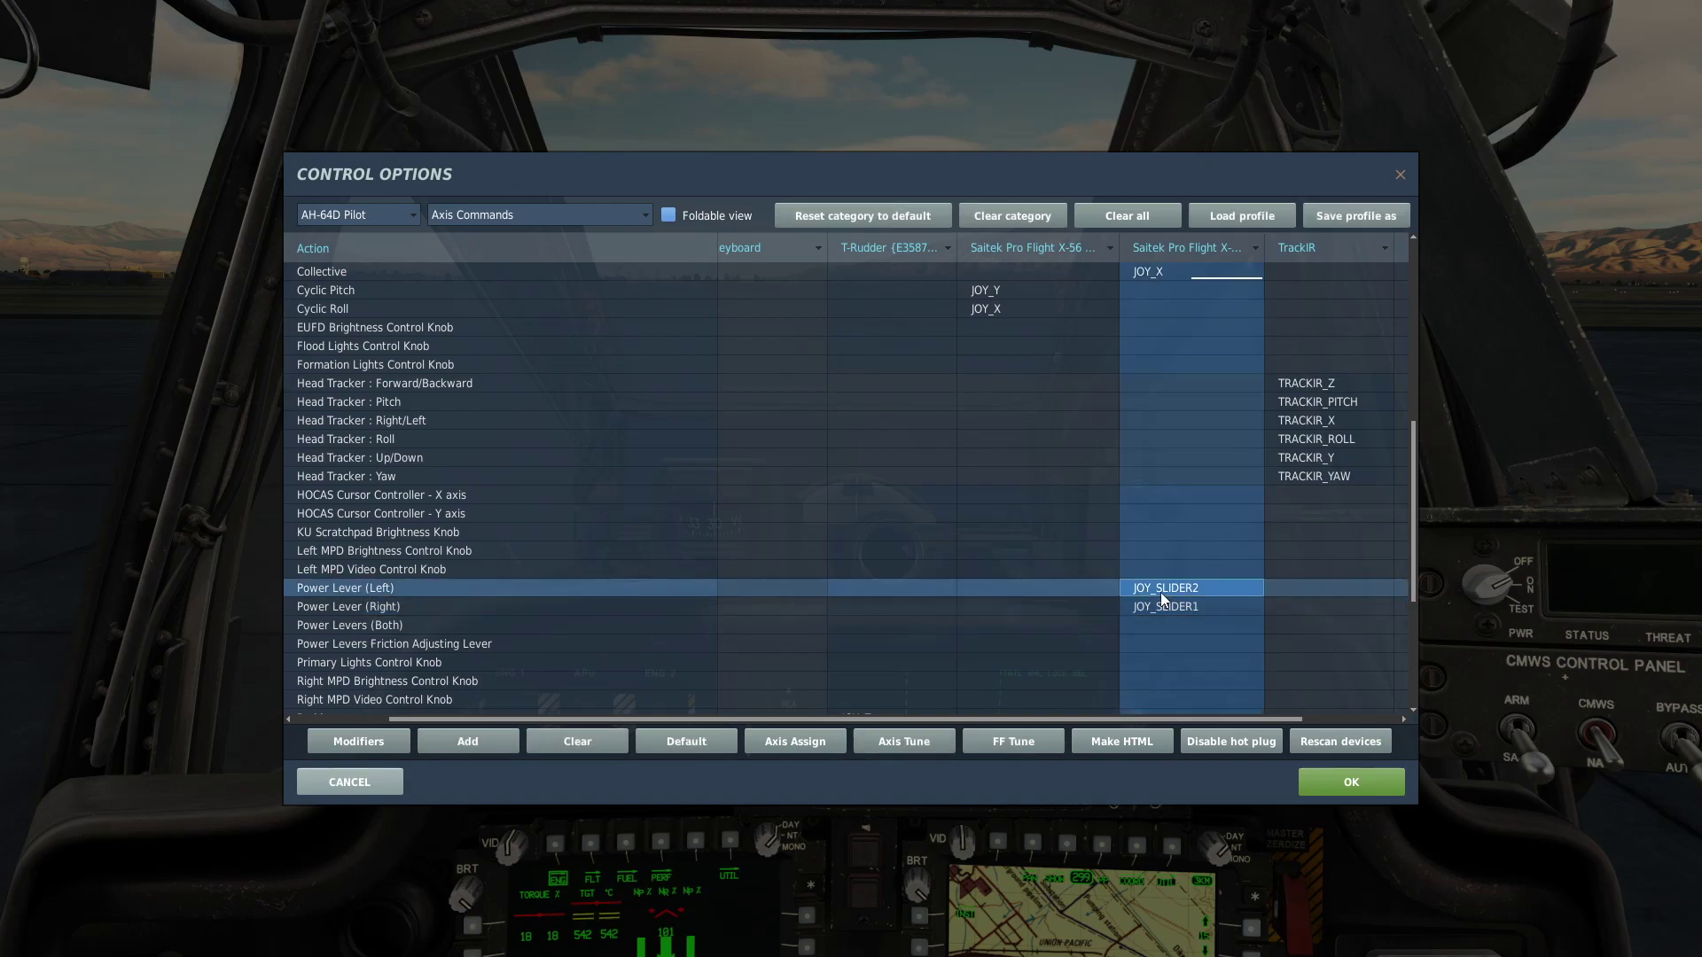
left_click(1193, 608)
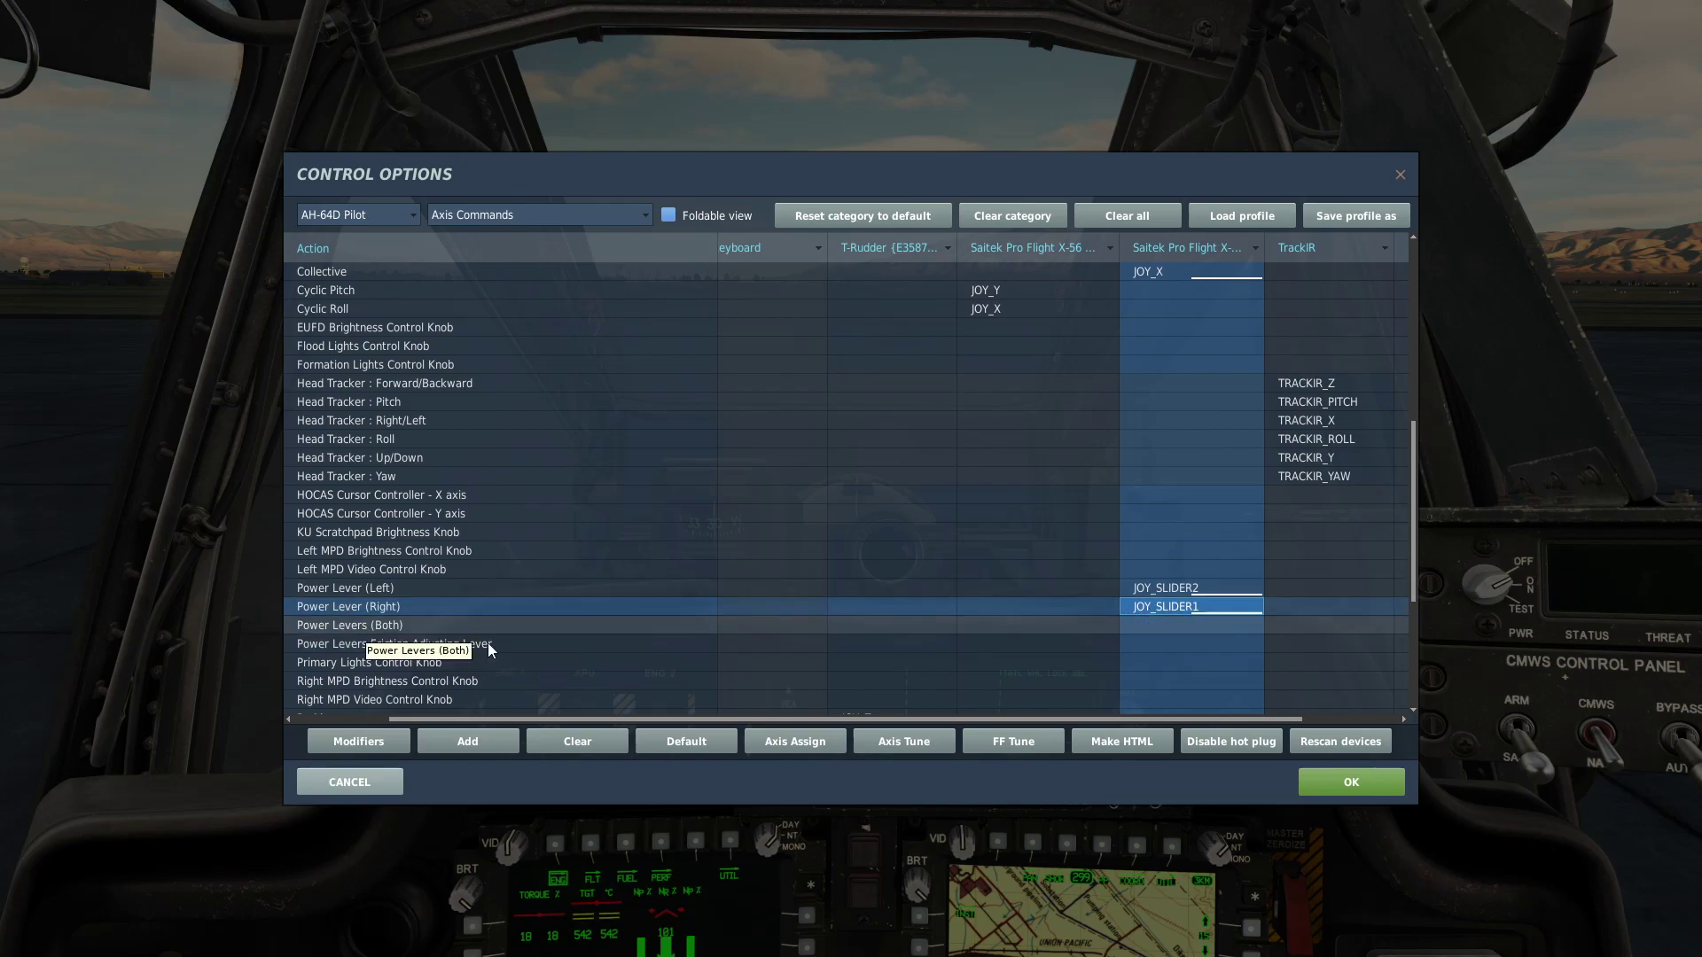
left_click(408, 628)
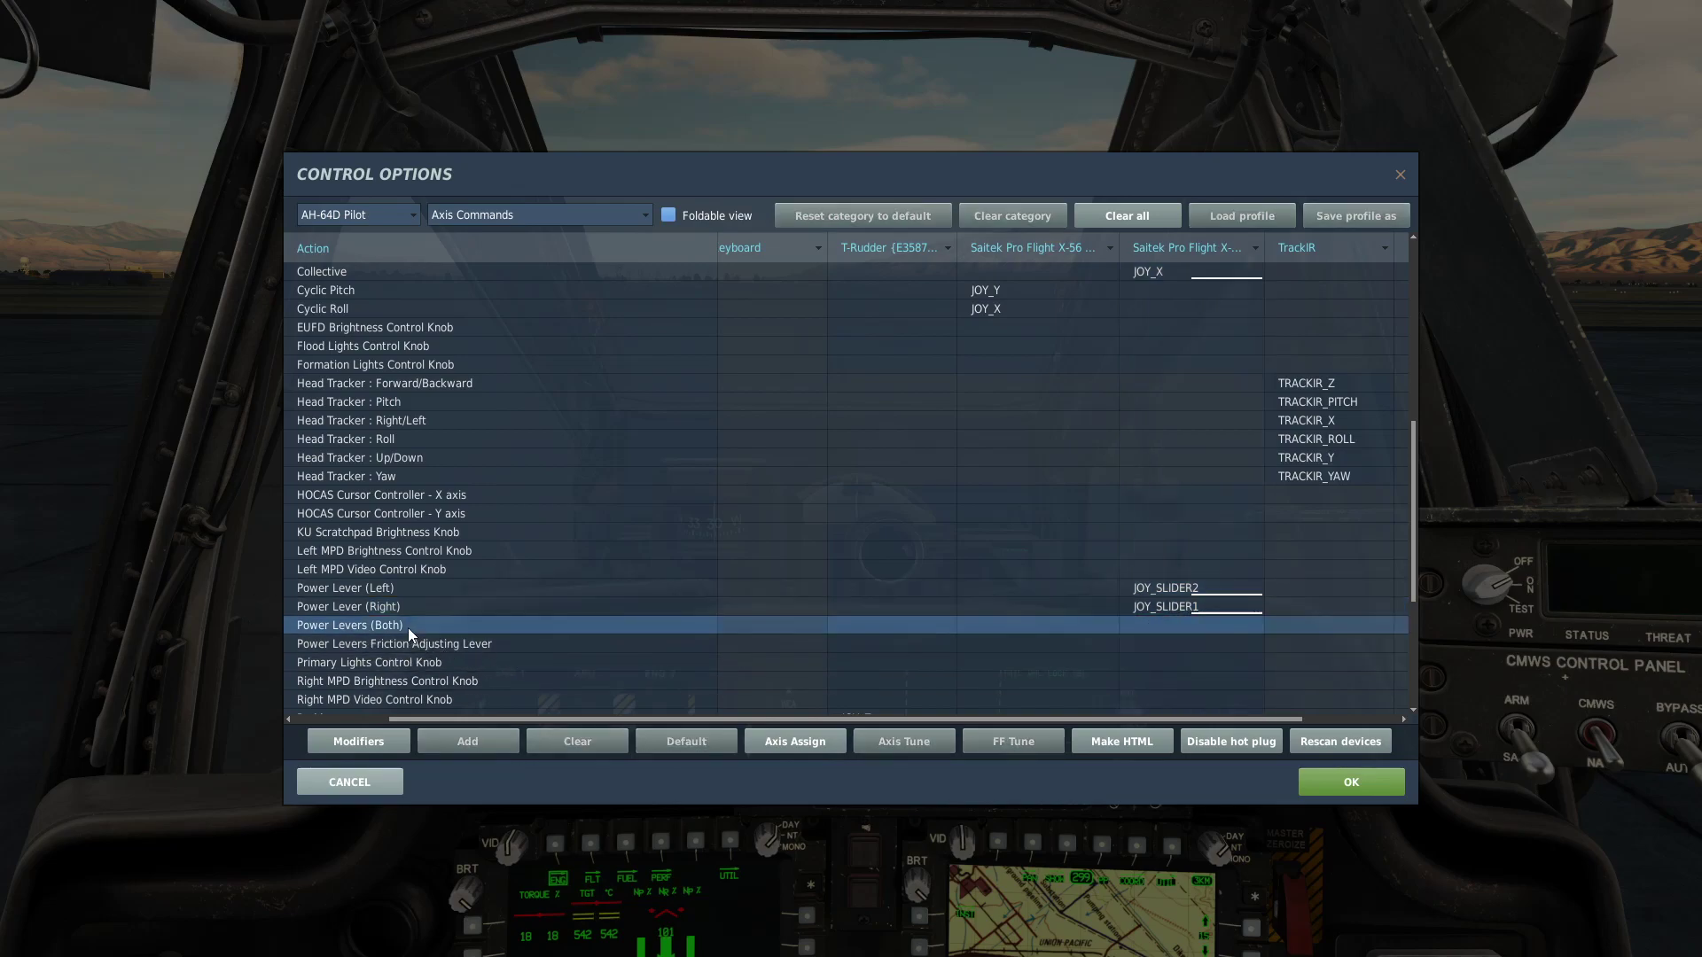
left_click(1193, 589)
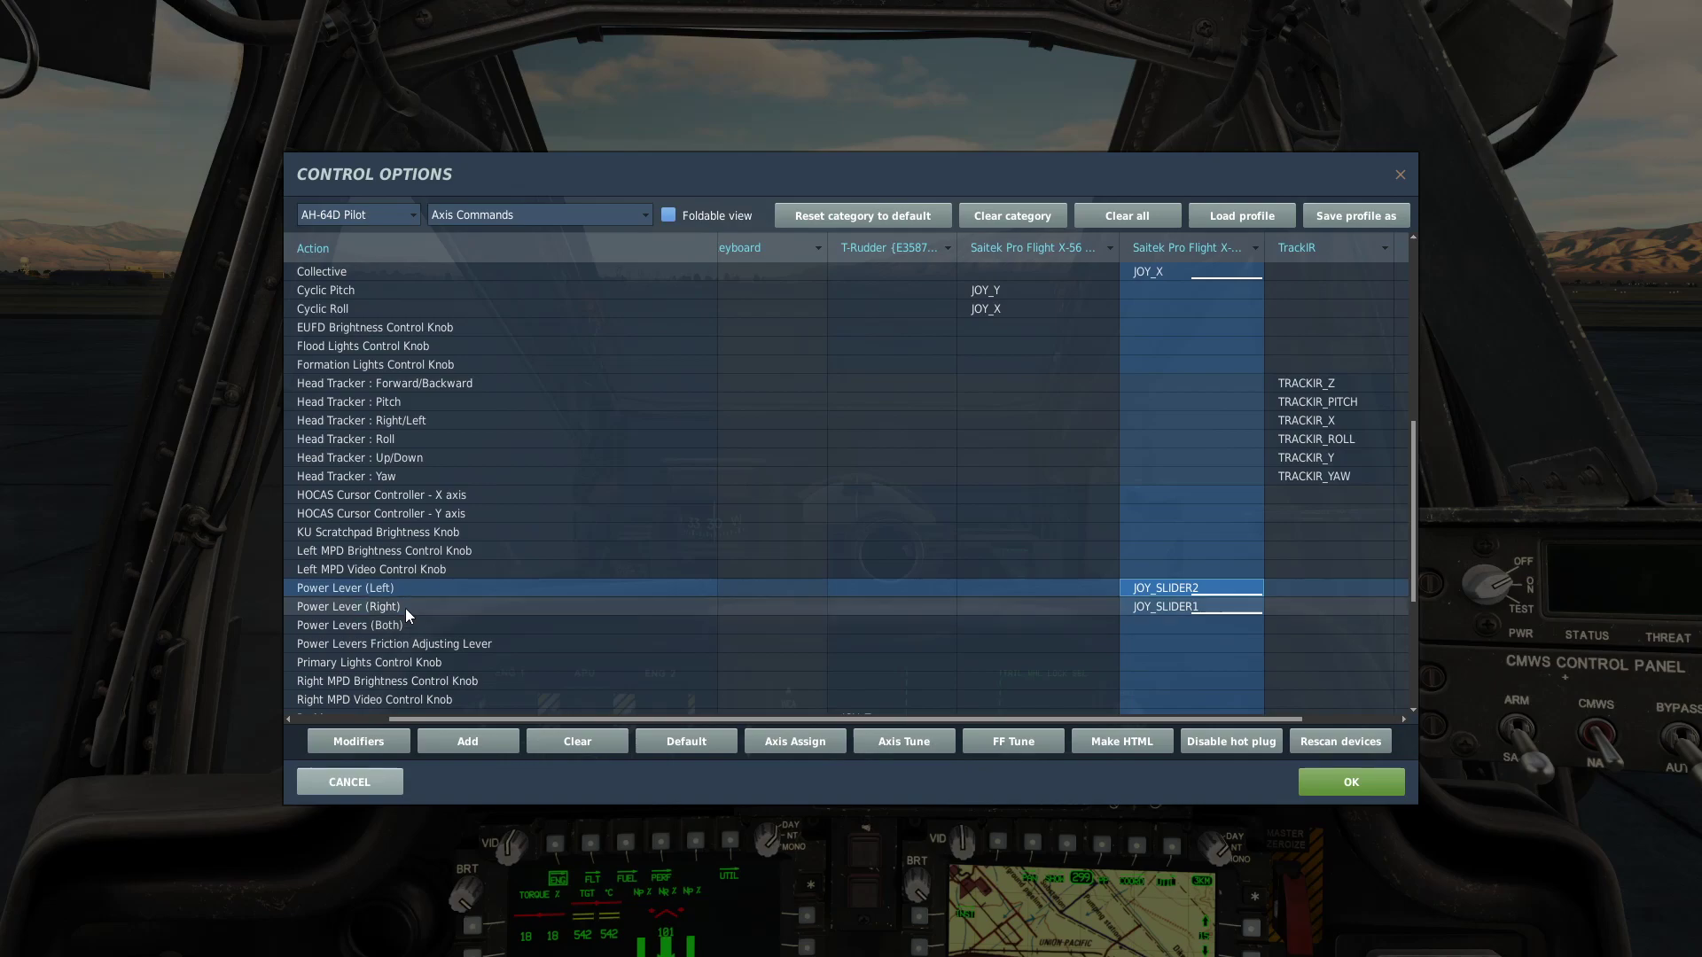
left_click(890, 747)
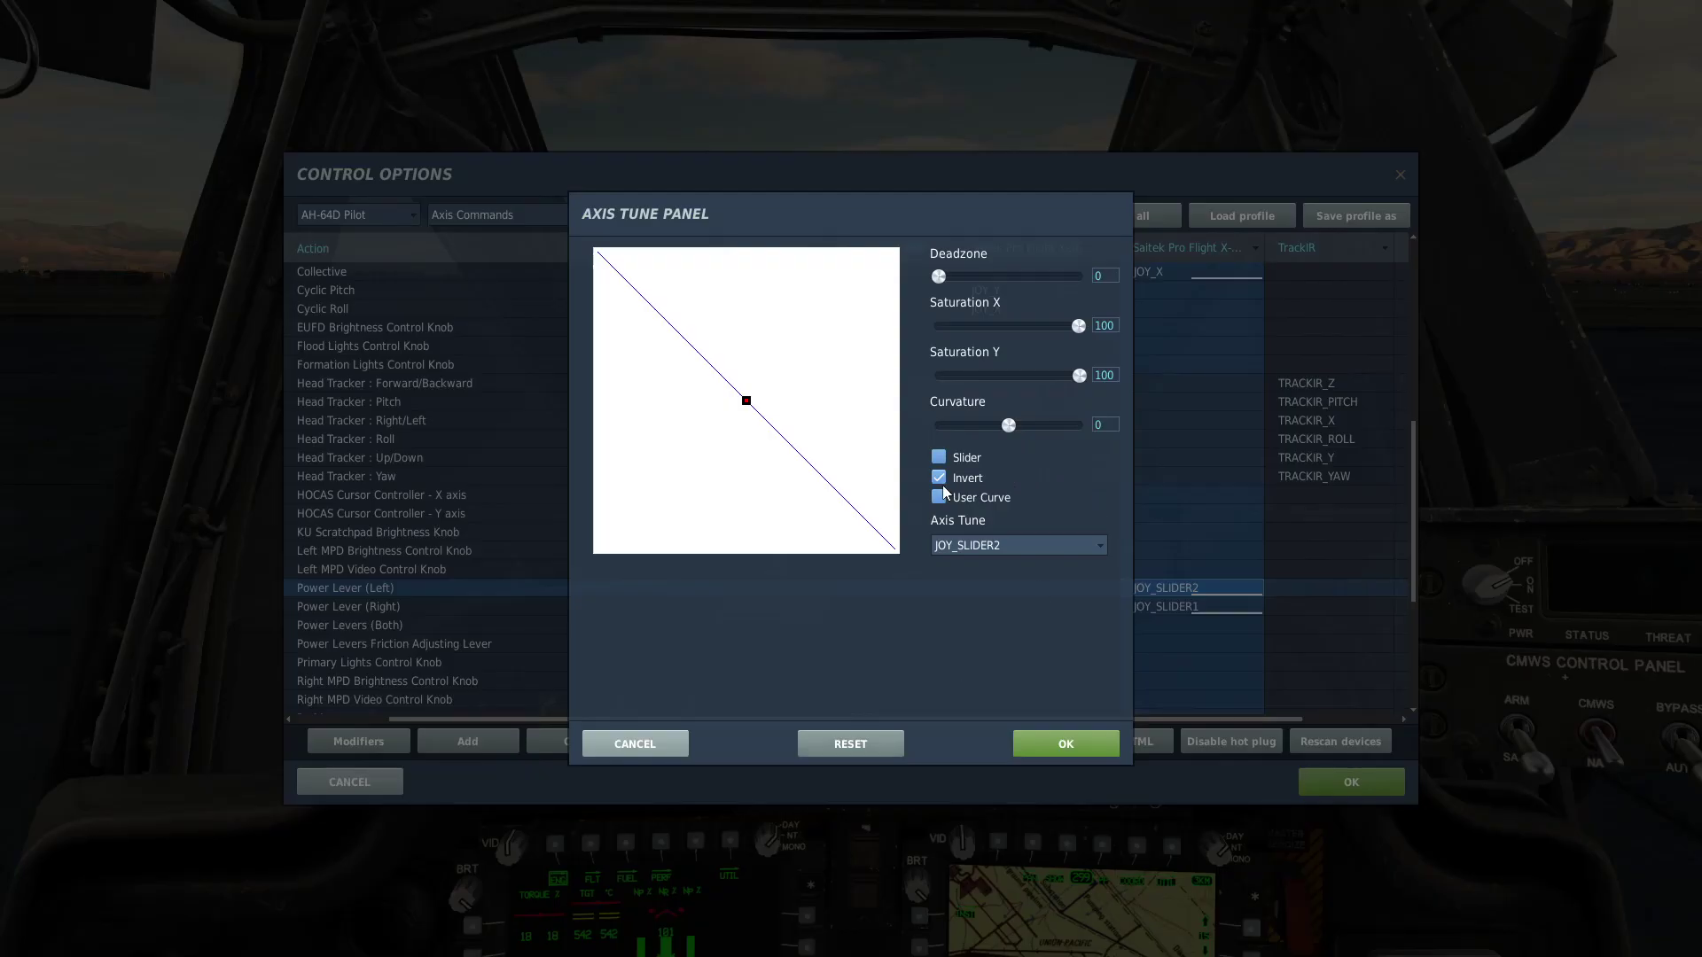
left_click(664, 744)
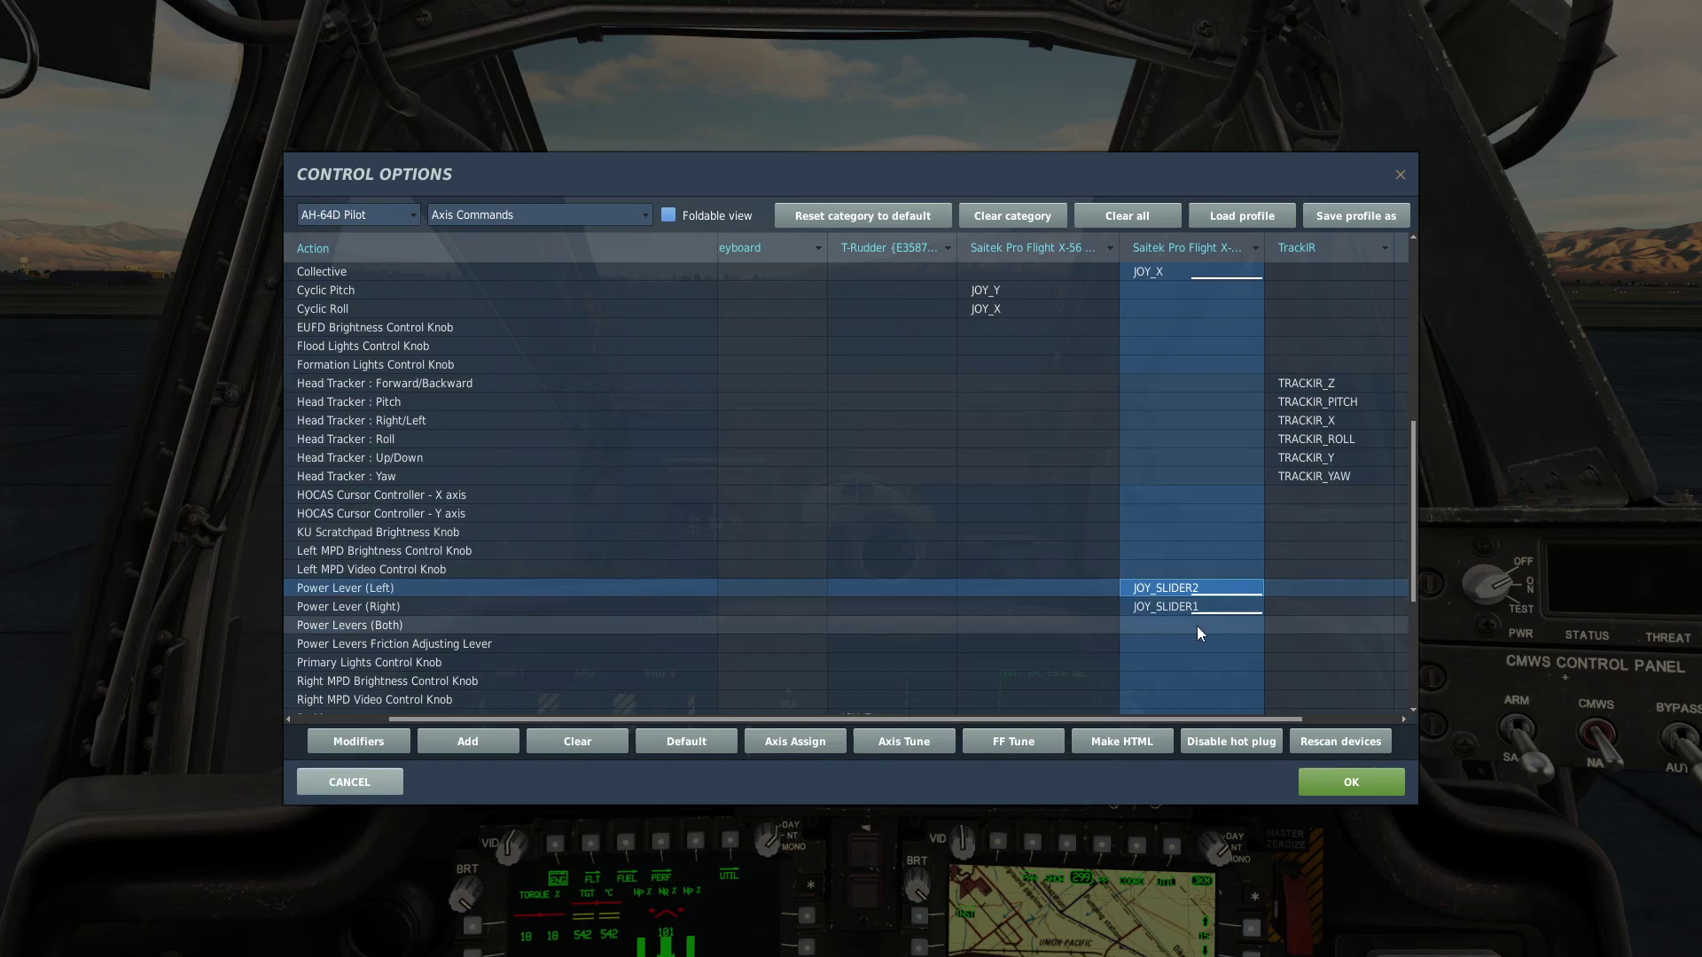
scroll(1193, 626, "down", 2)
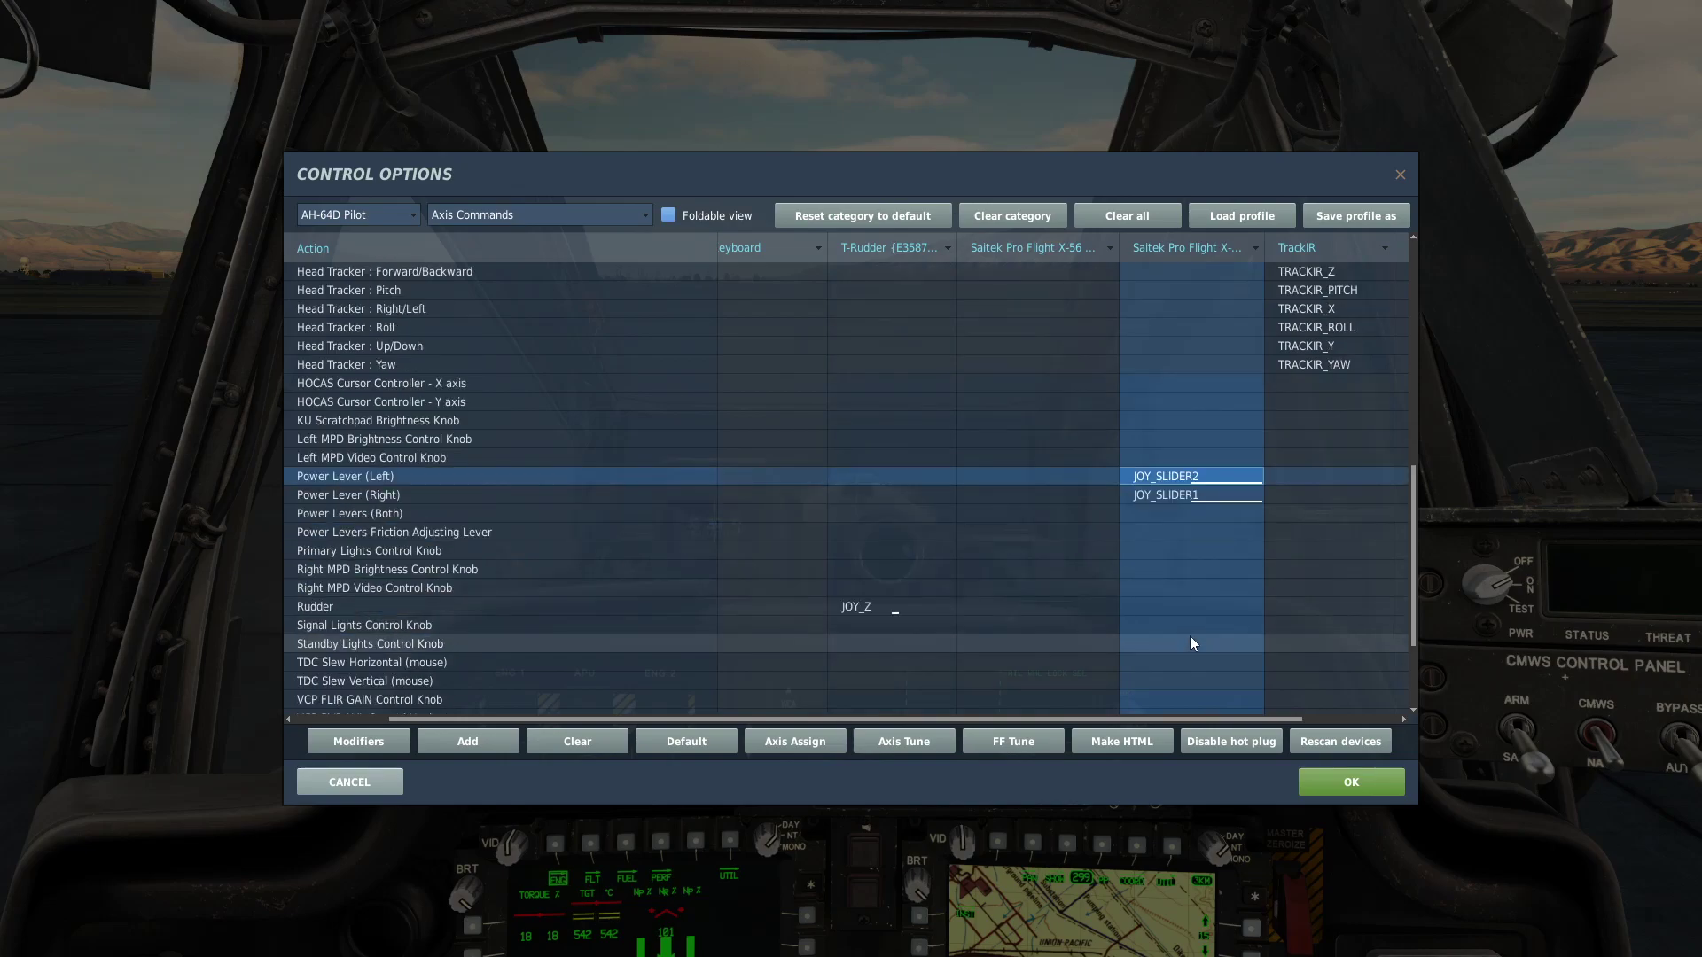
left_click(867, 615)
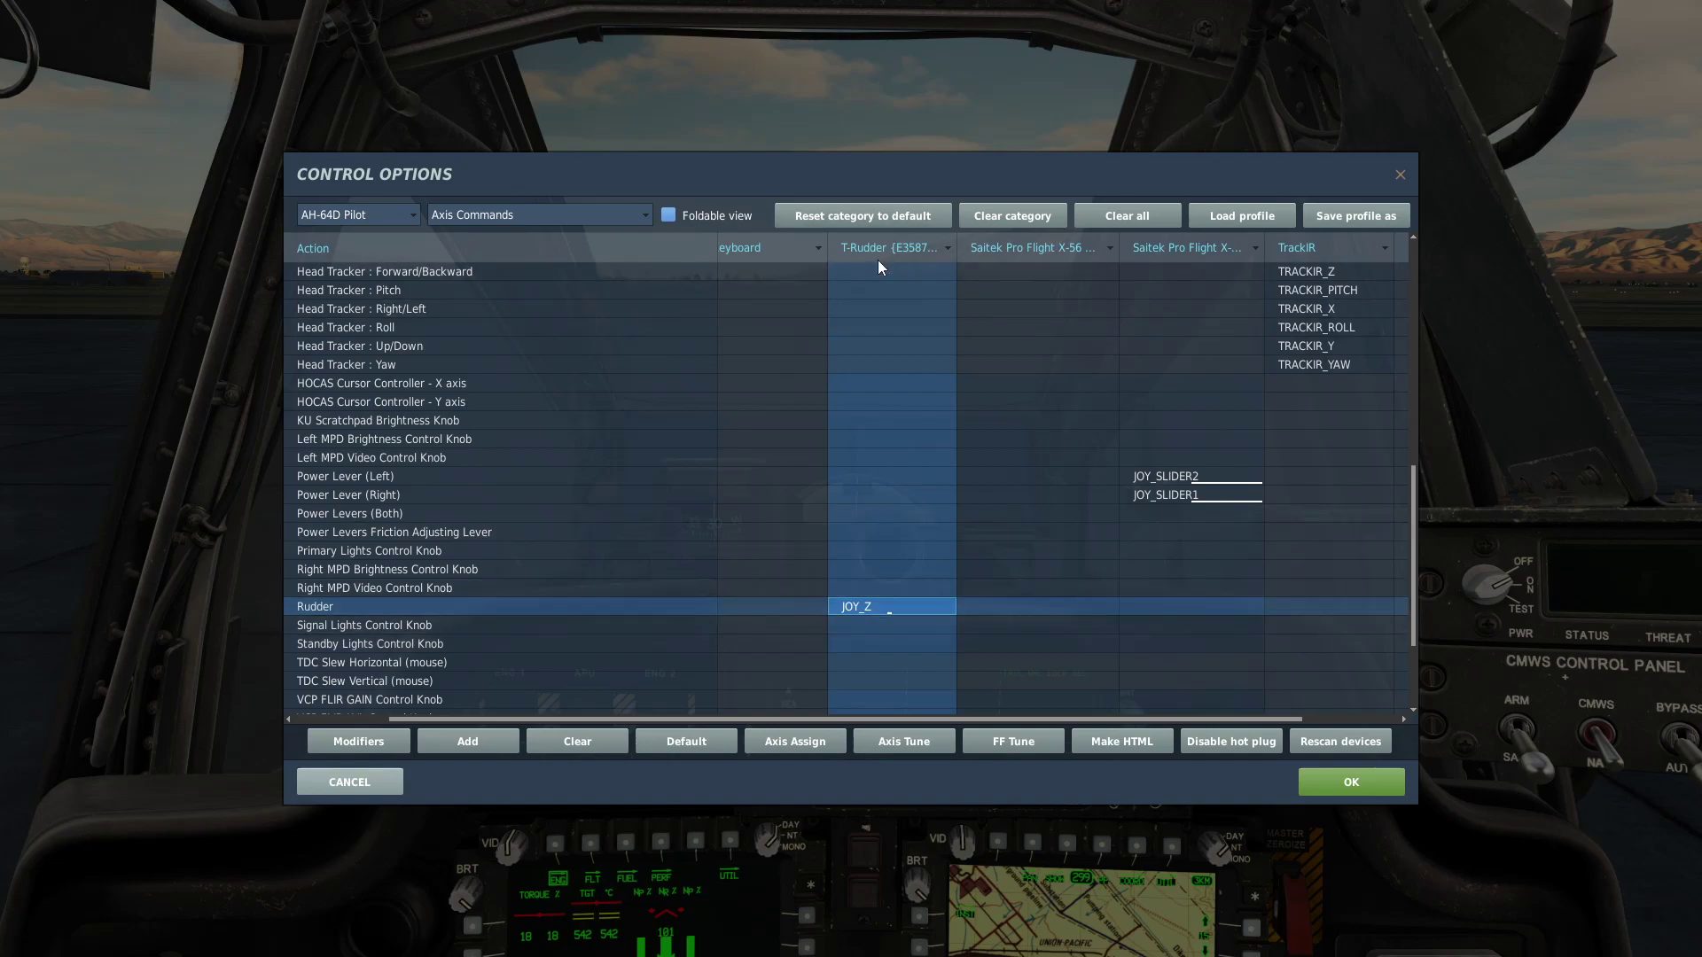
scroll(939, 598, "down", 3)
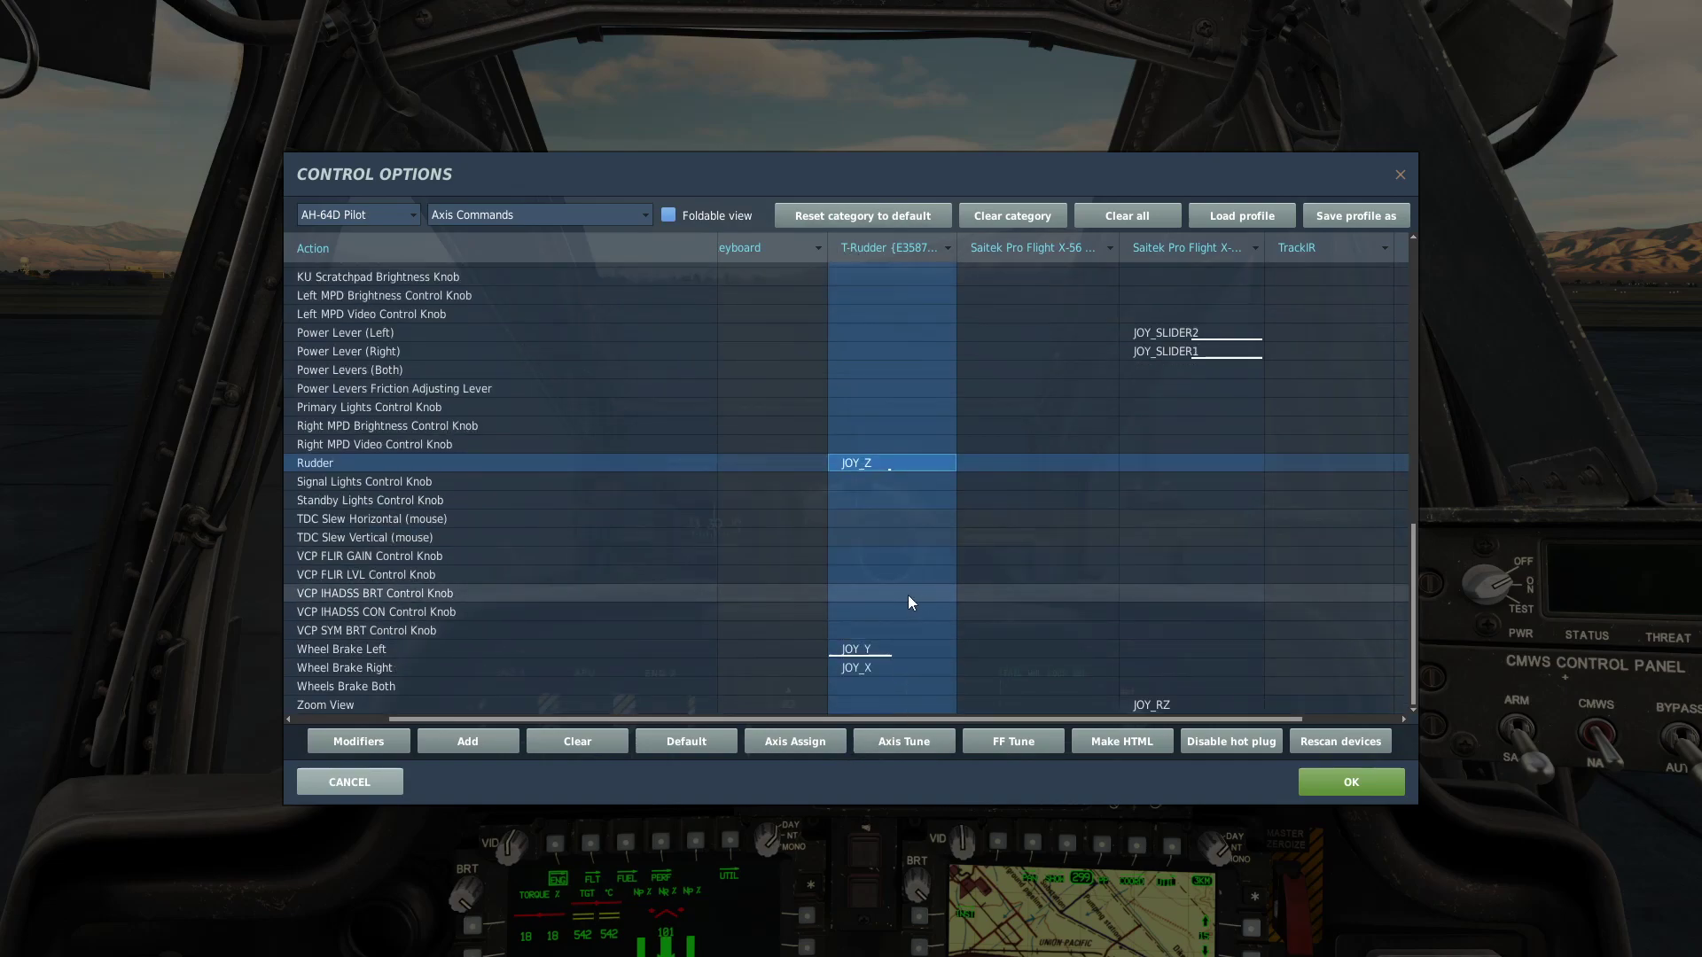
left_click(395, 652)
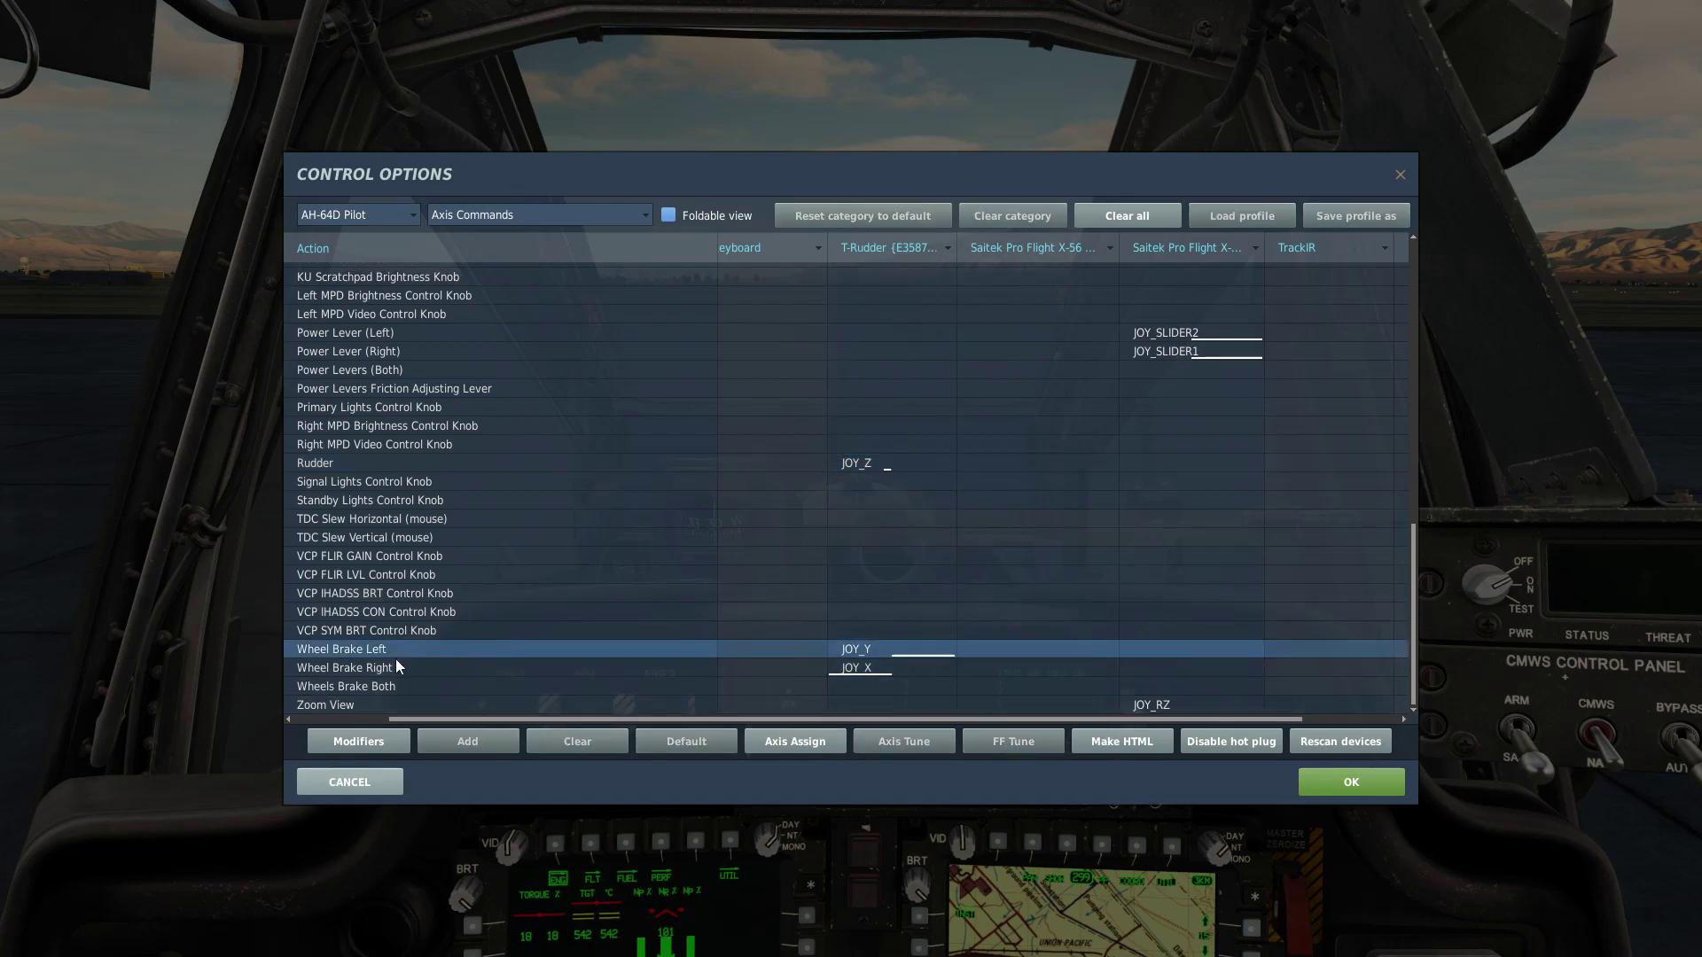
left_click(869, 652)
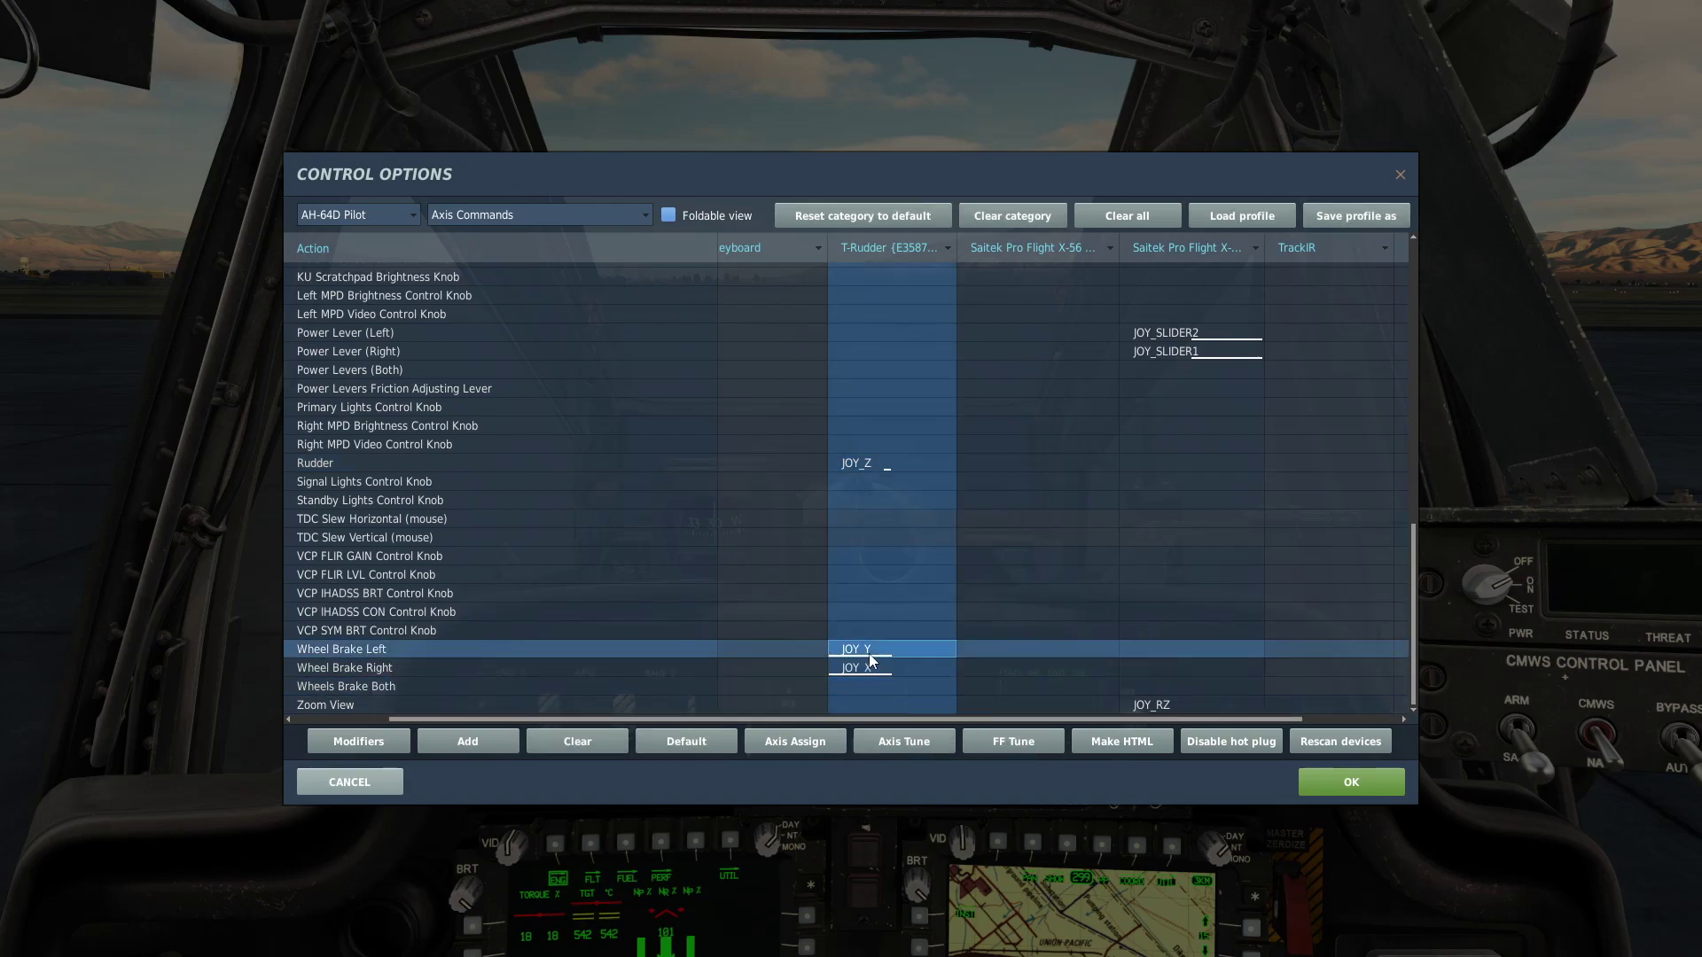
left_click(916, 737)
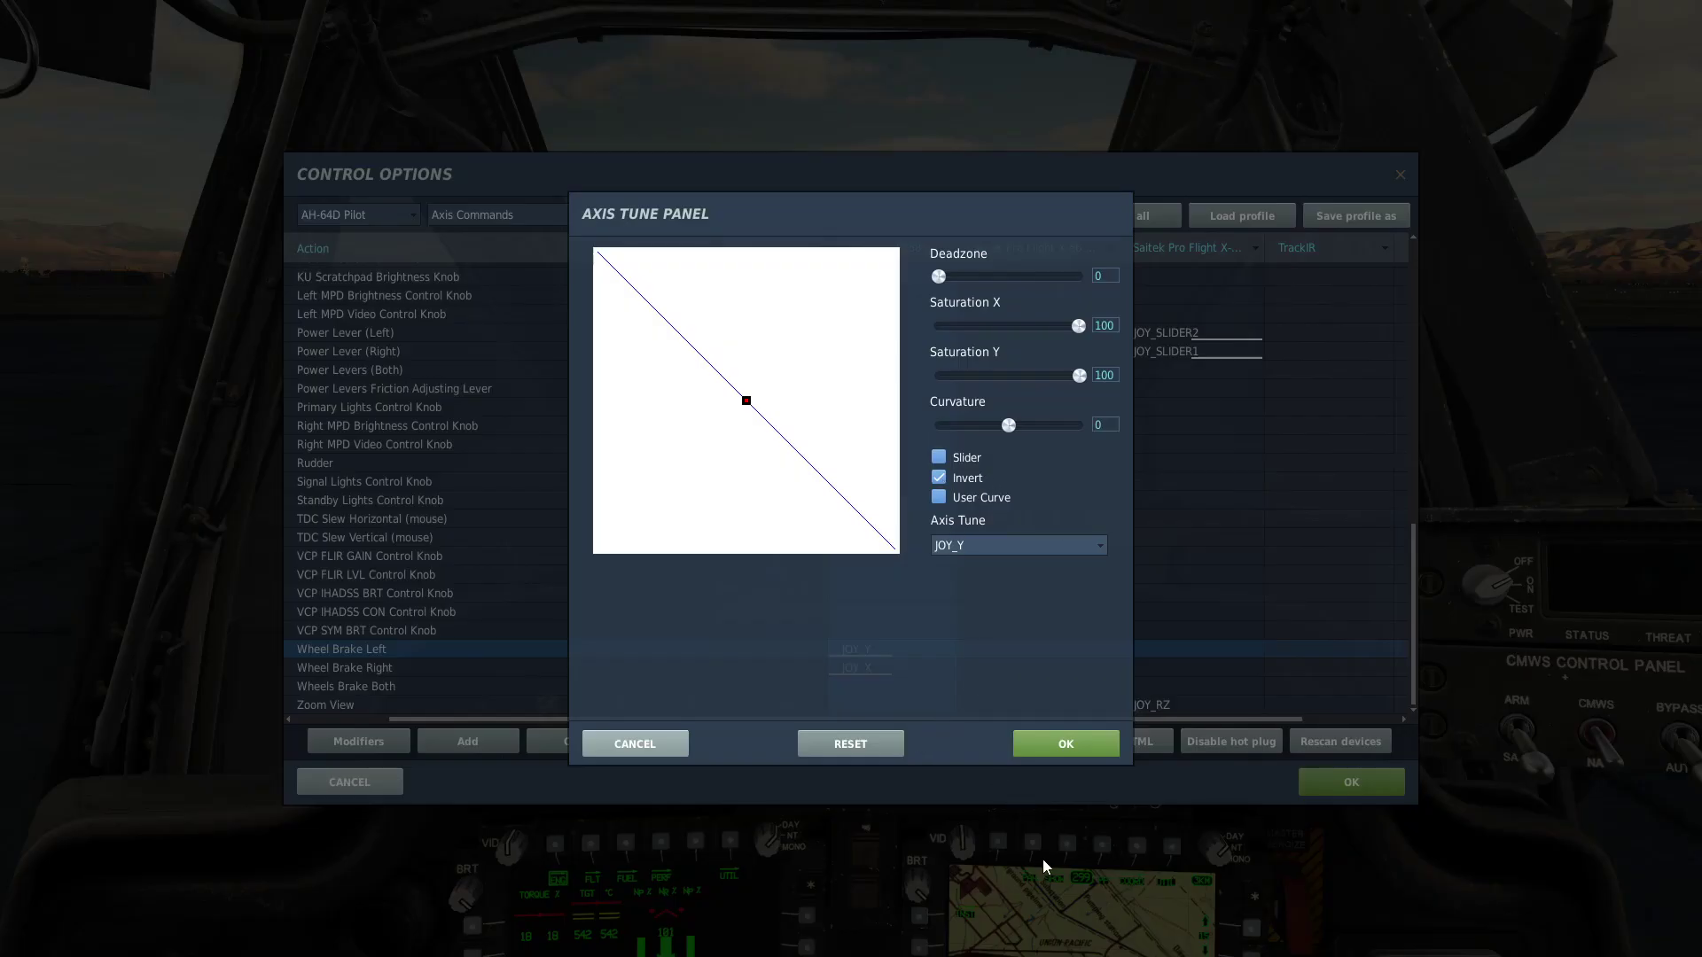
left_click(1057, 743)
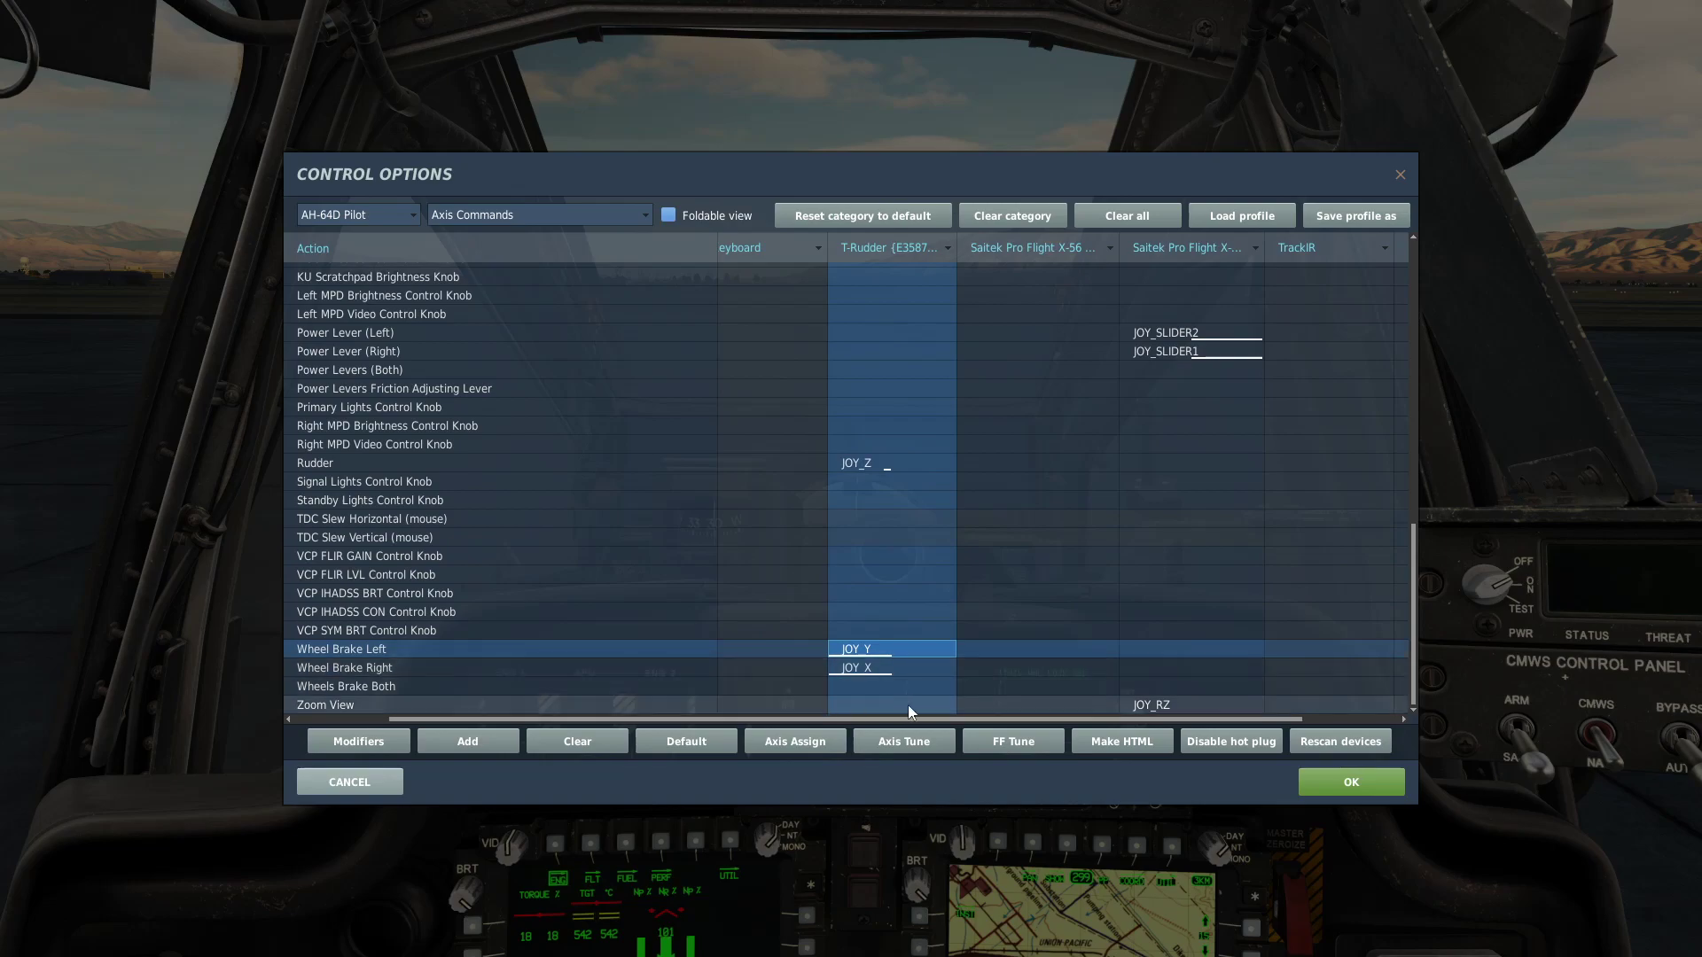
left_click(363, 685)
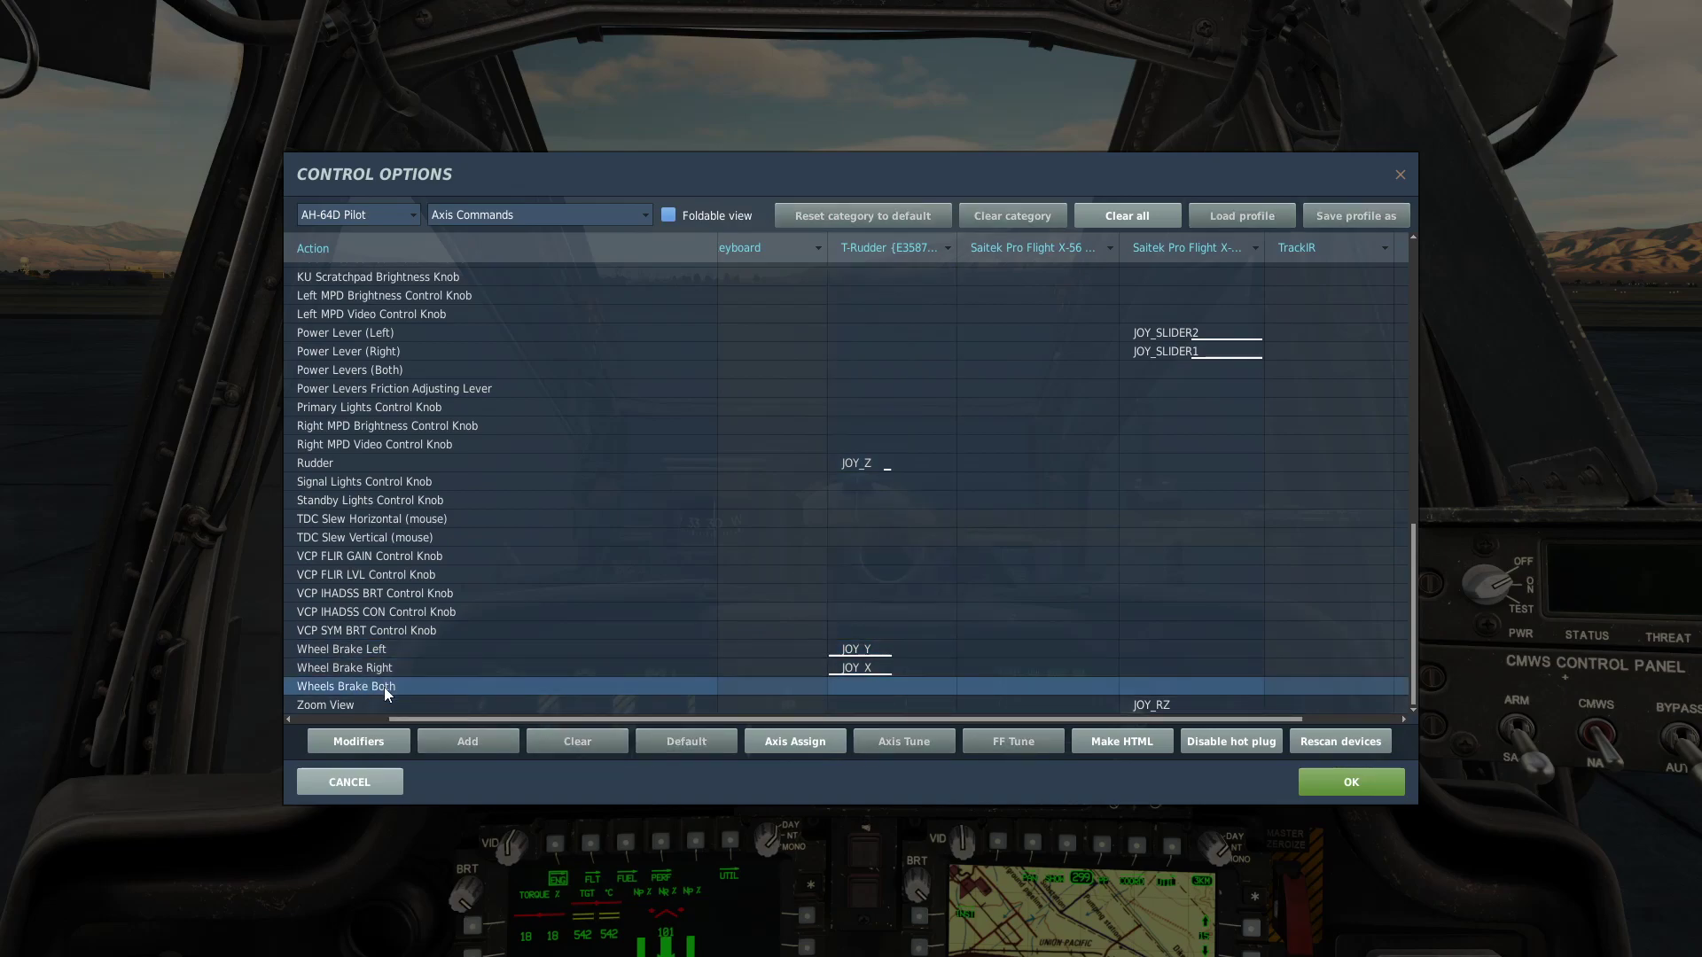
left_click(1170, 704)
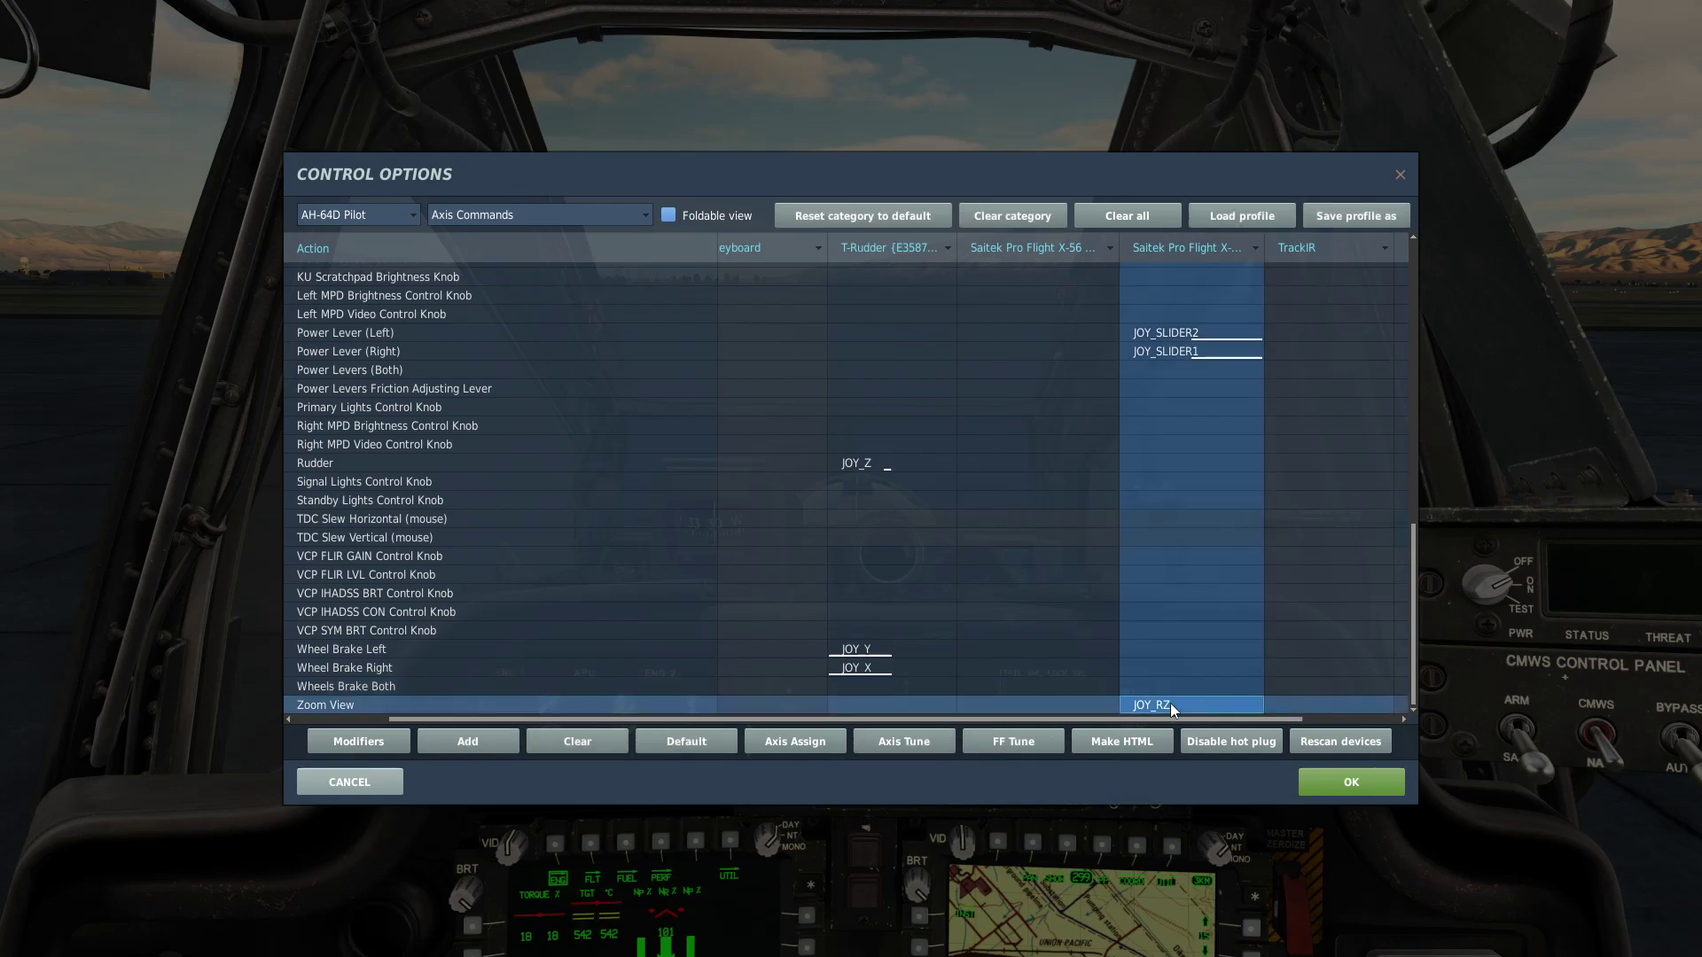
- Scroll back to the top and search the command list for 'trim'
scroll(1035, 511, "up", 3)
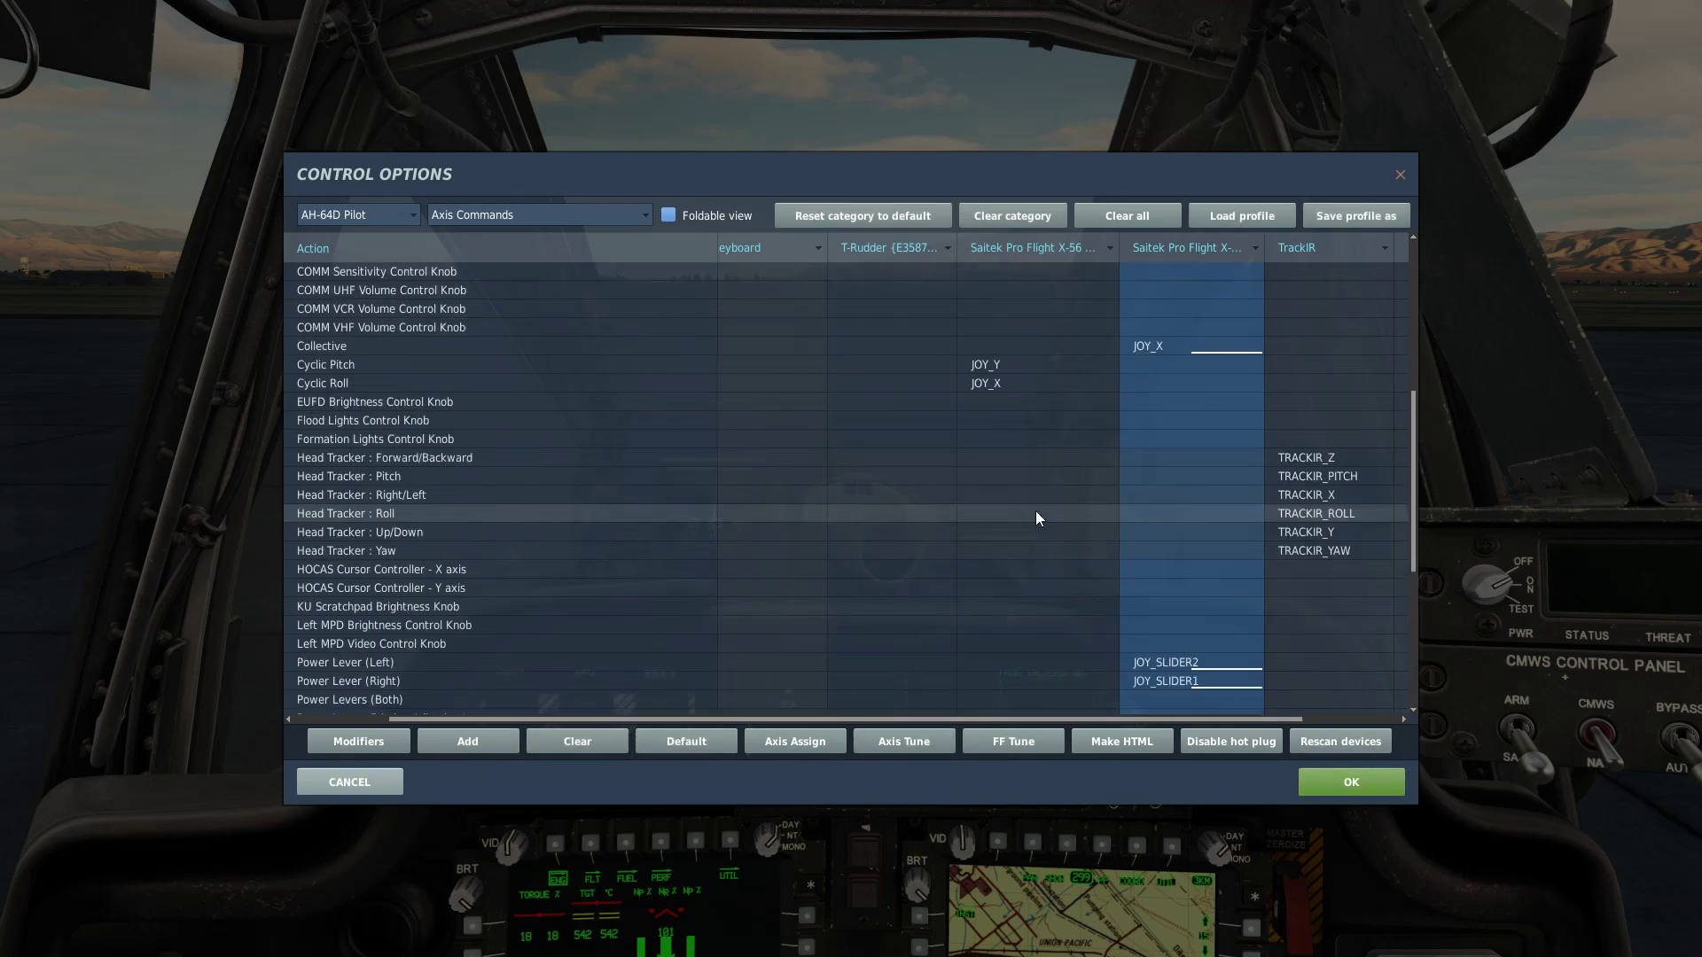
scroll(1030, 509, "up", 4)
scroll(761, 483, "up", 3)
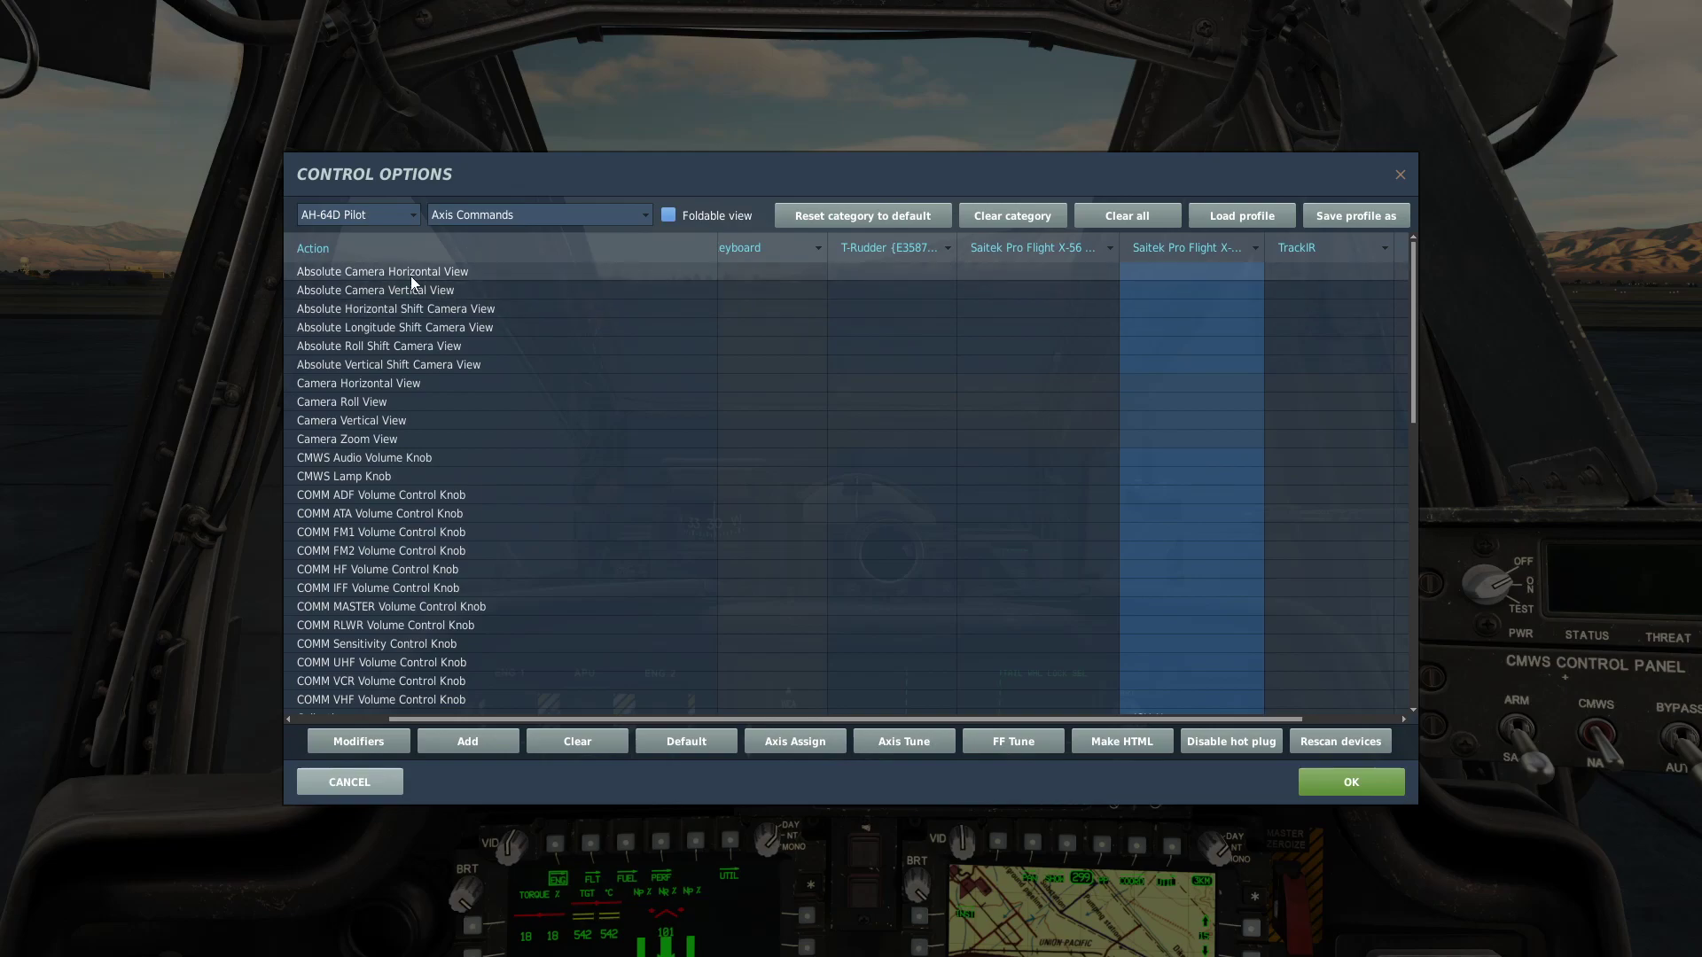
left_click(483, 214)
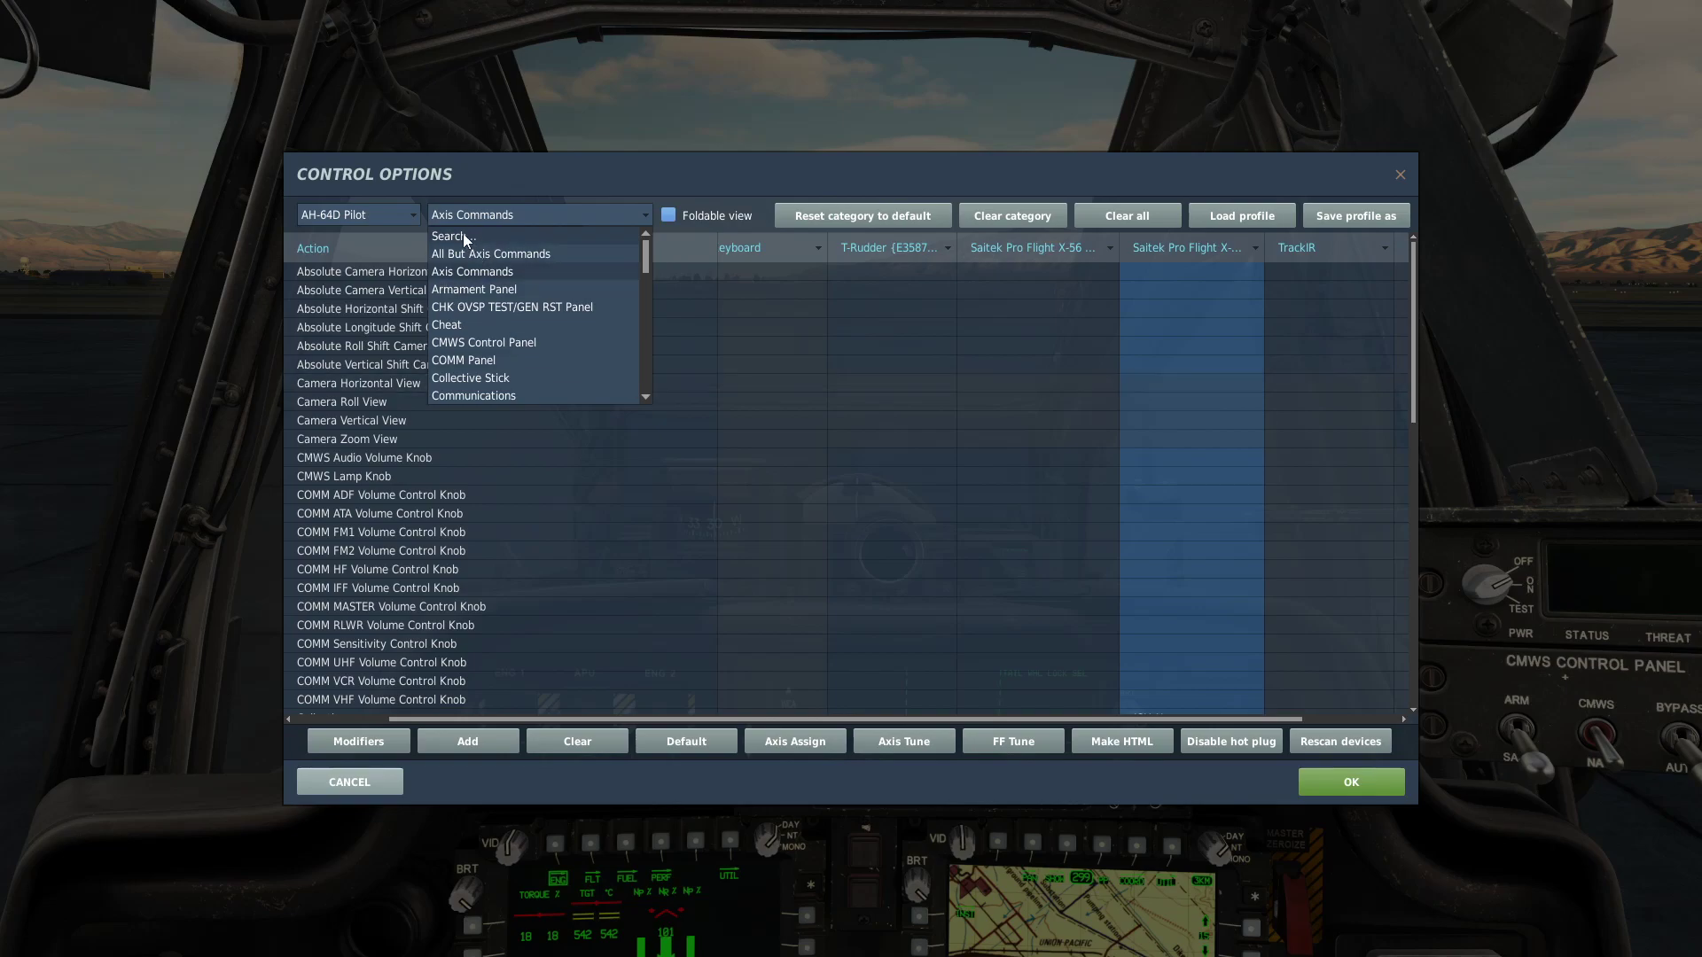
left_click(462, 234)
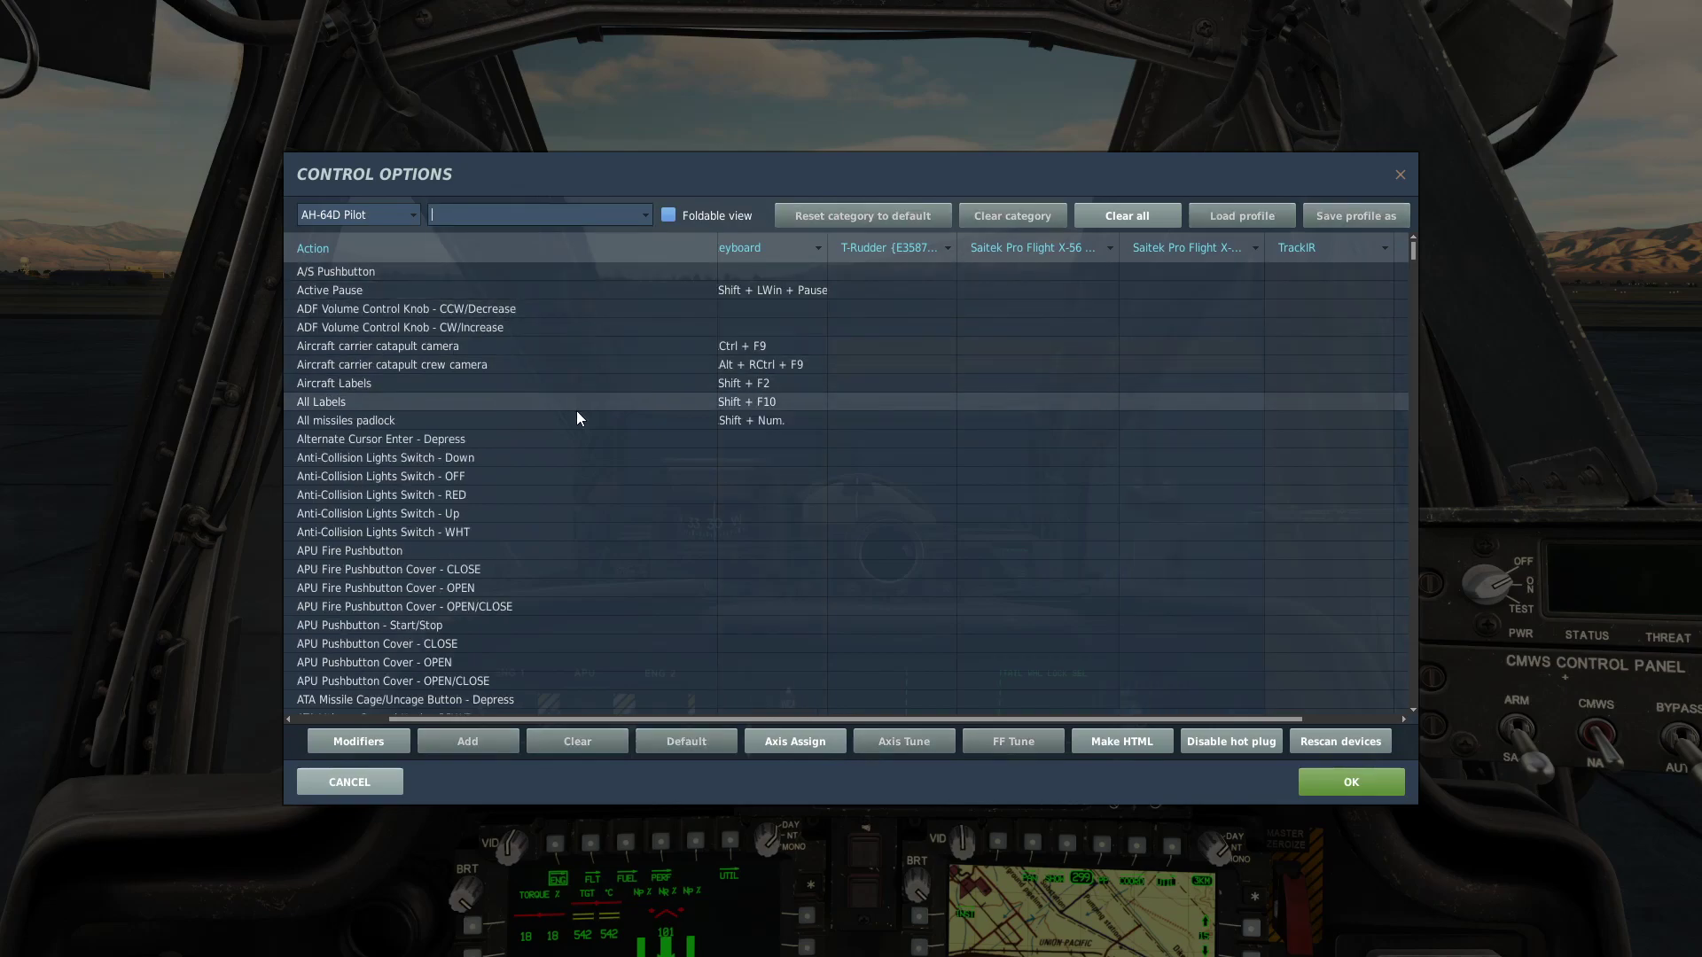
type("trim")
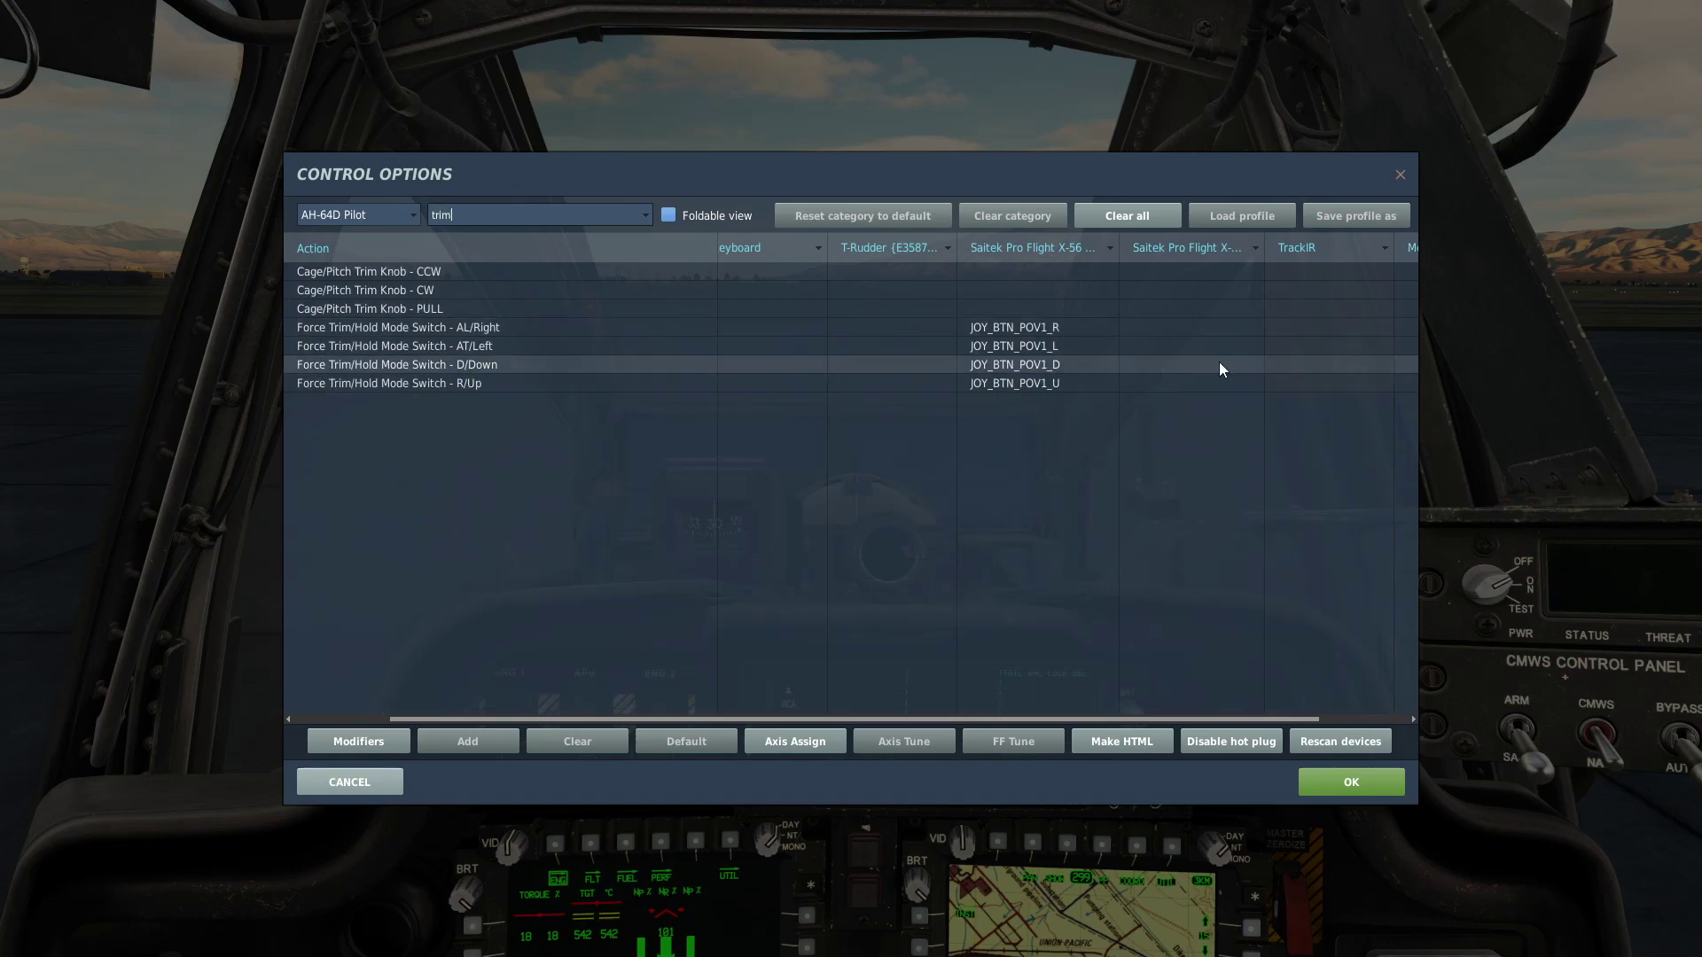
- Check the four Force Trim/Hold Mode Switch directions bound to hat JOY_BTN_POV1 R/L/D/U
left_click(547, 331)
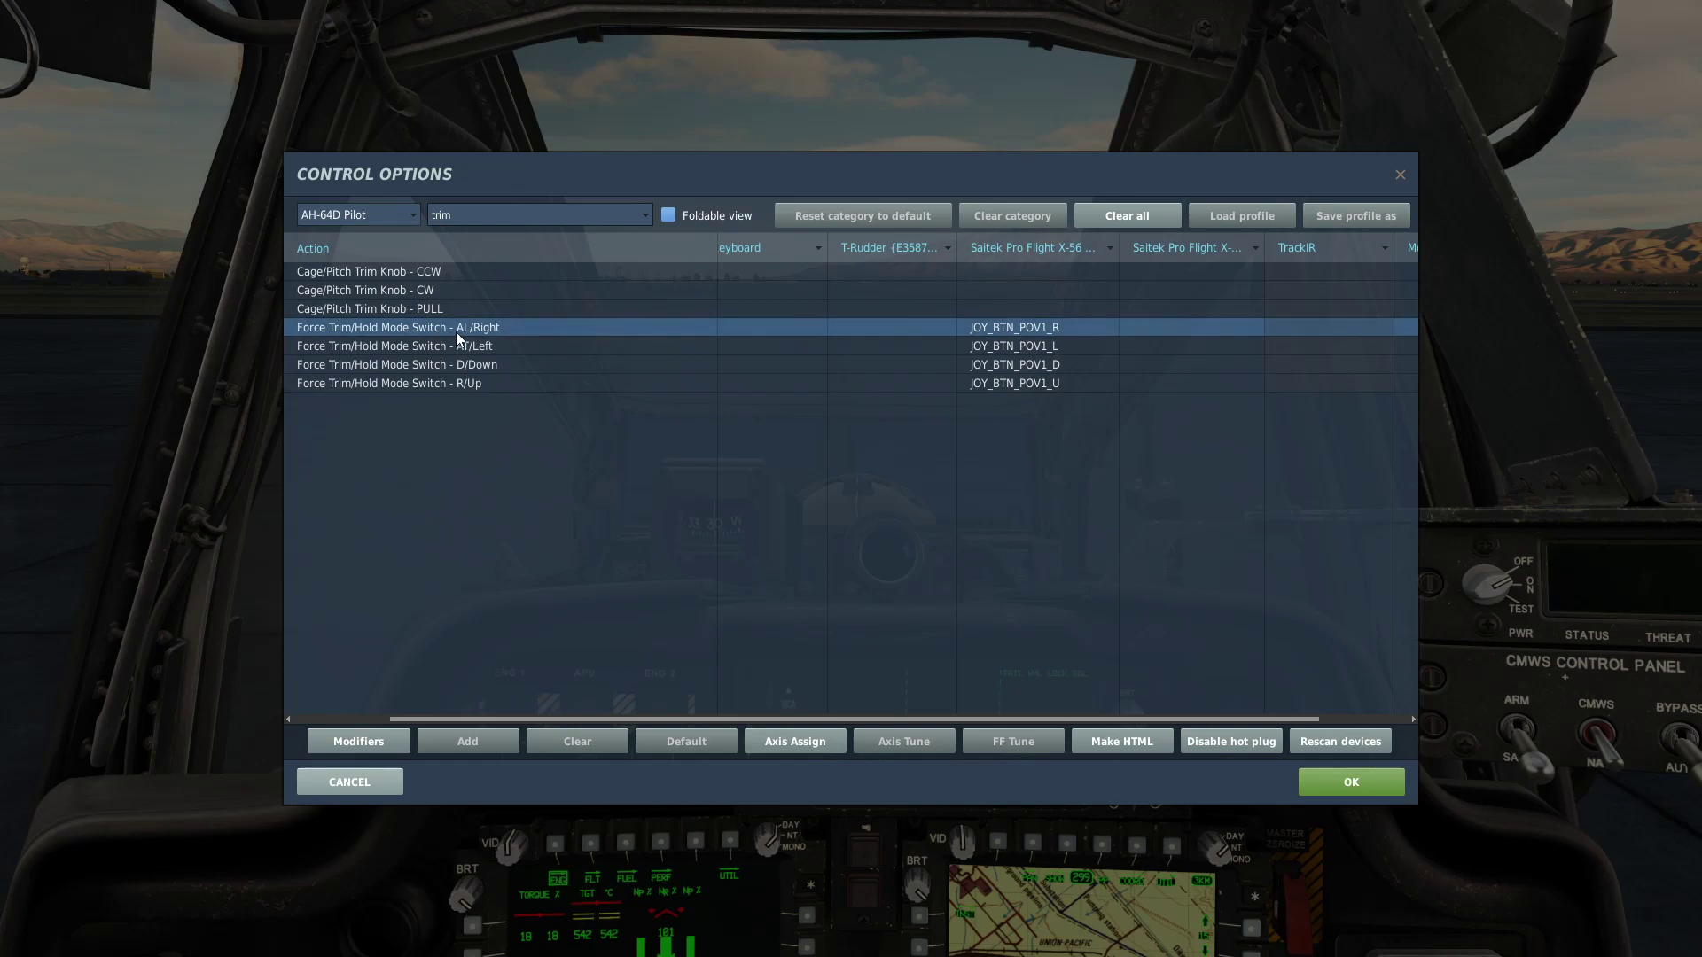
left_click(503, 348)
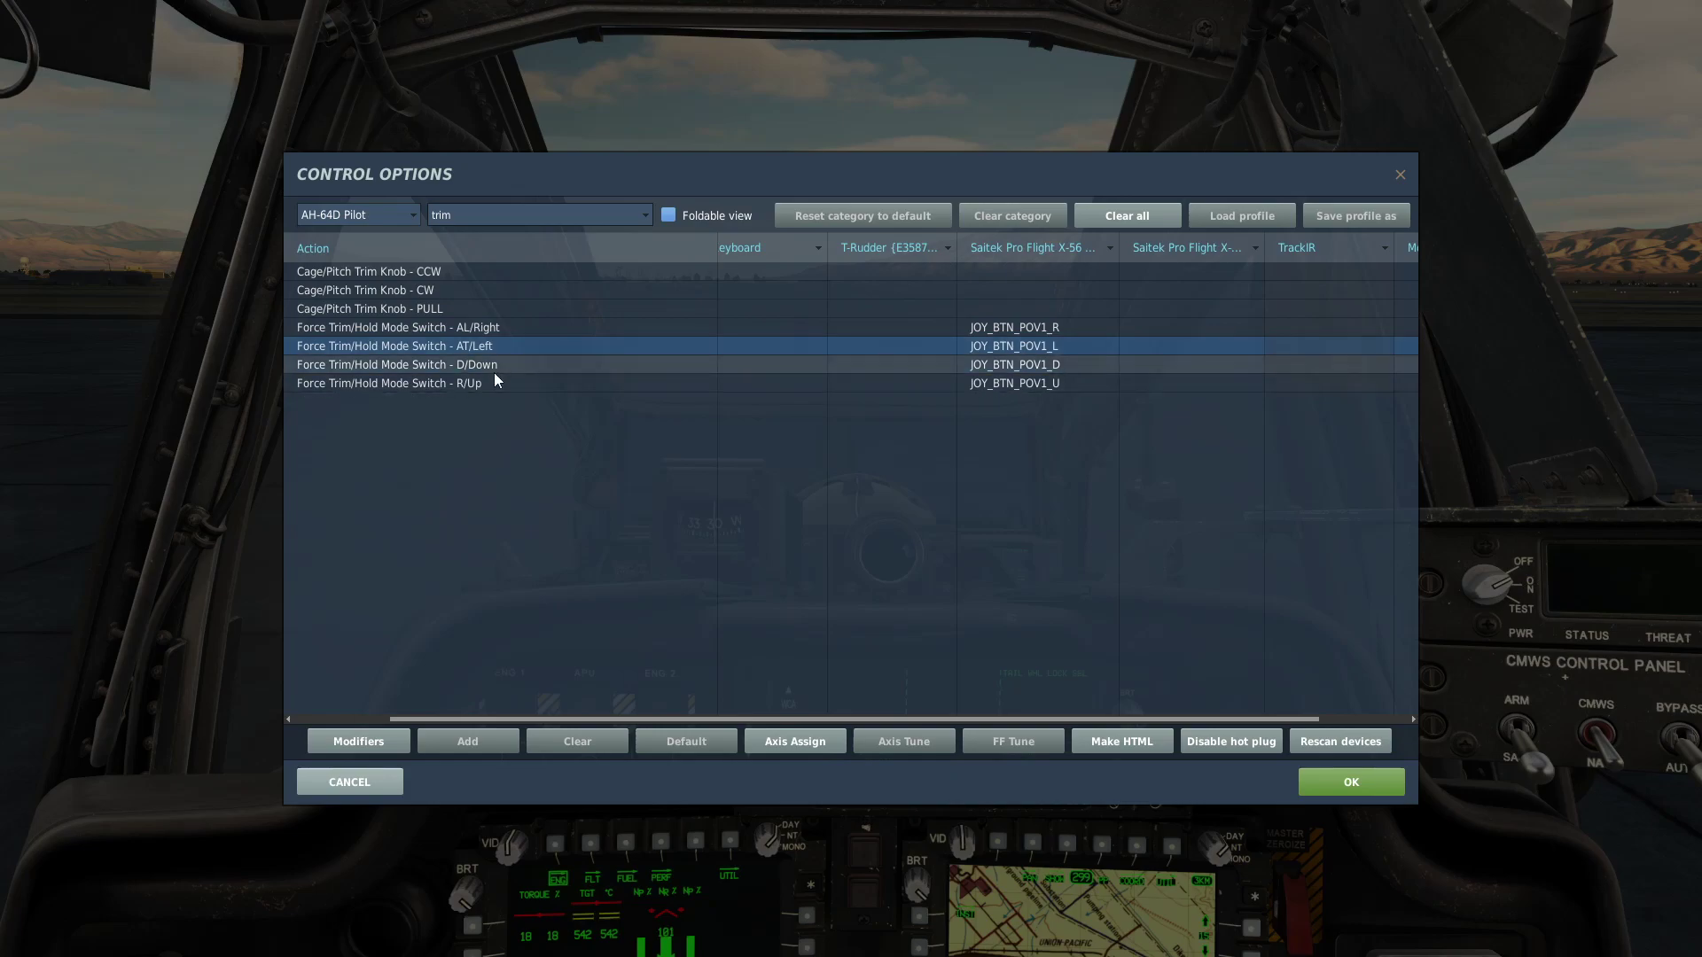
left_click(493, 370)
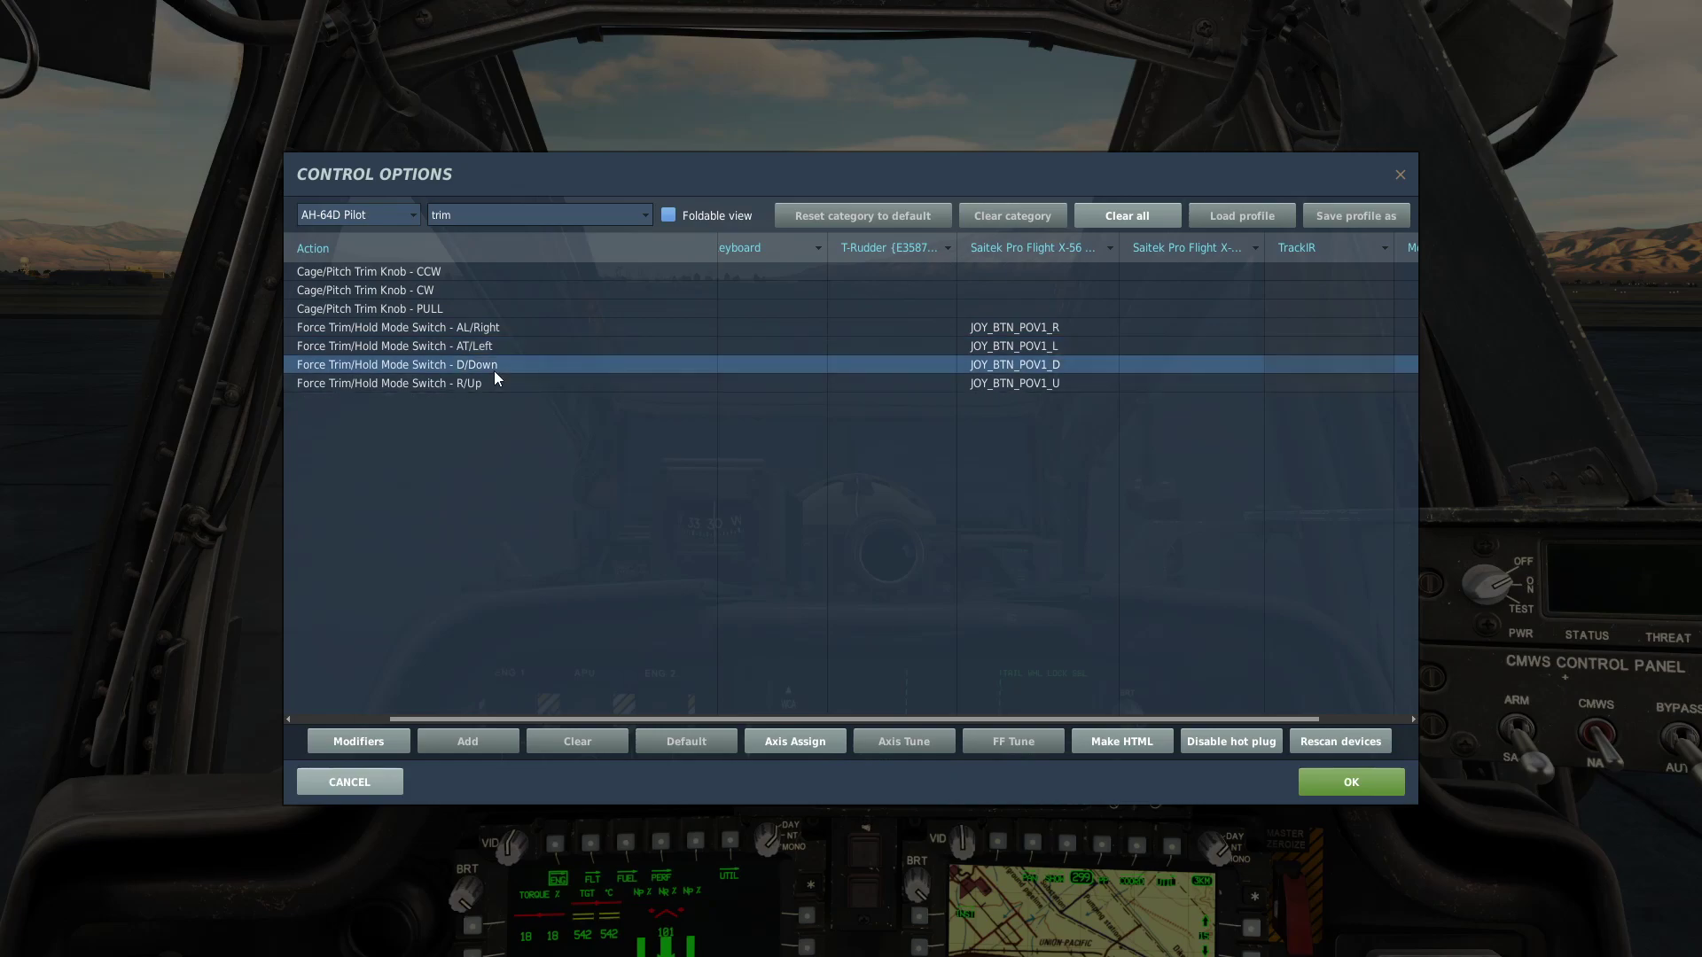
left_click(498, 381)
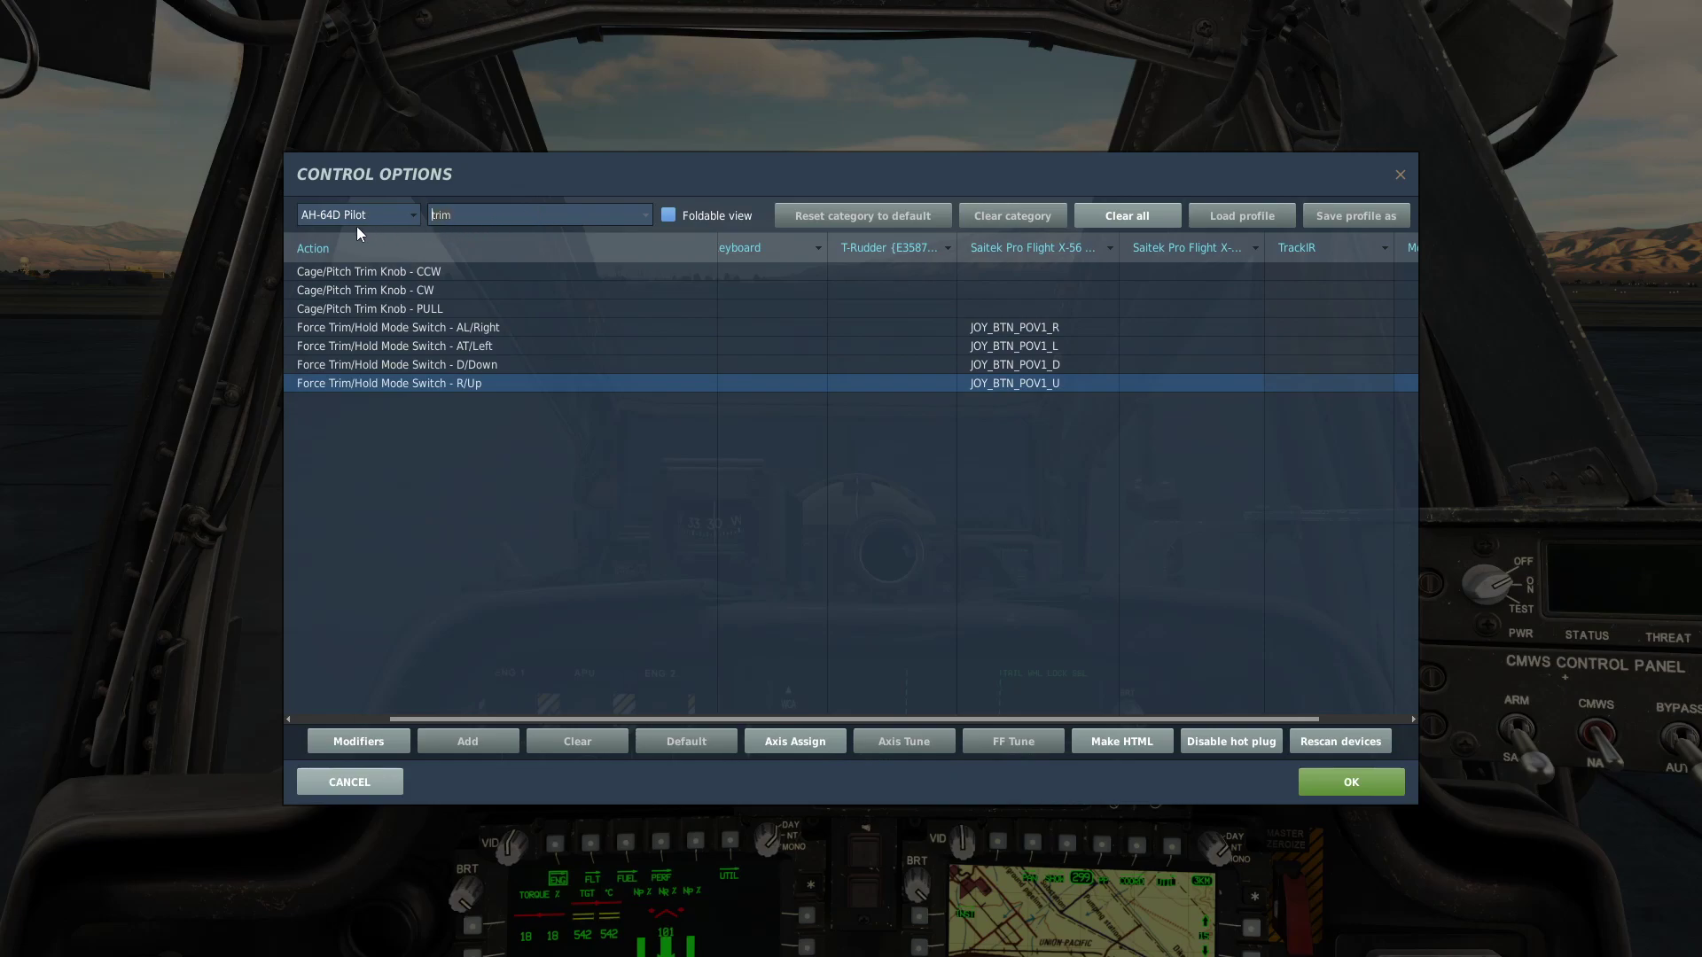
- Search for 'sta' and find which action currently uses JOY_BTN21
key("ctrl+a")
type("sta")
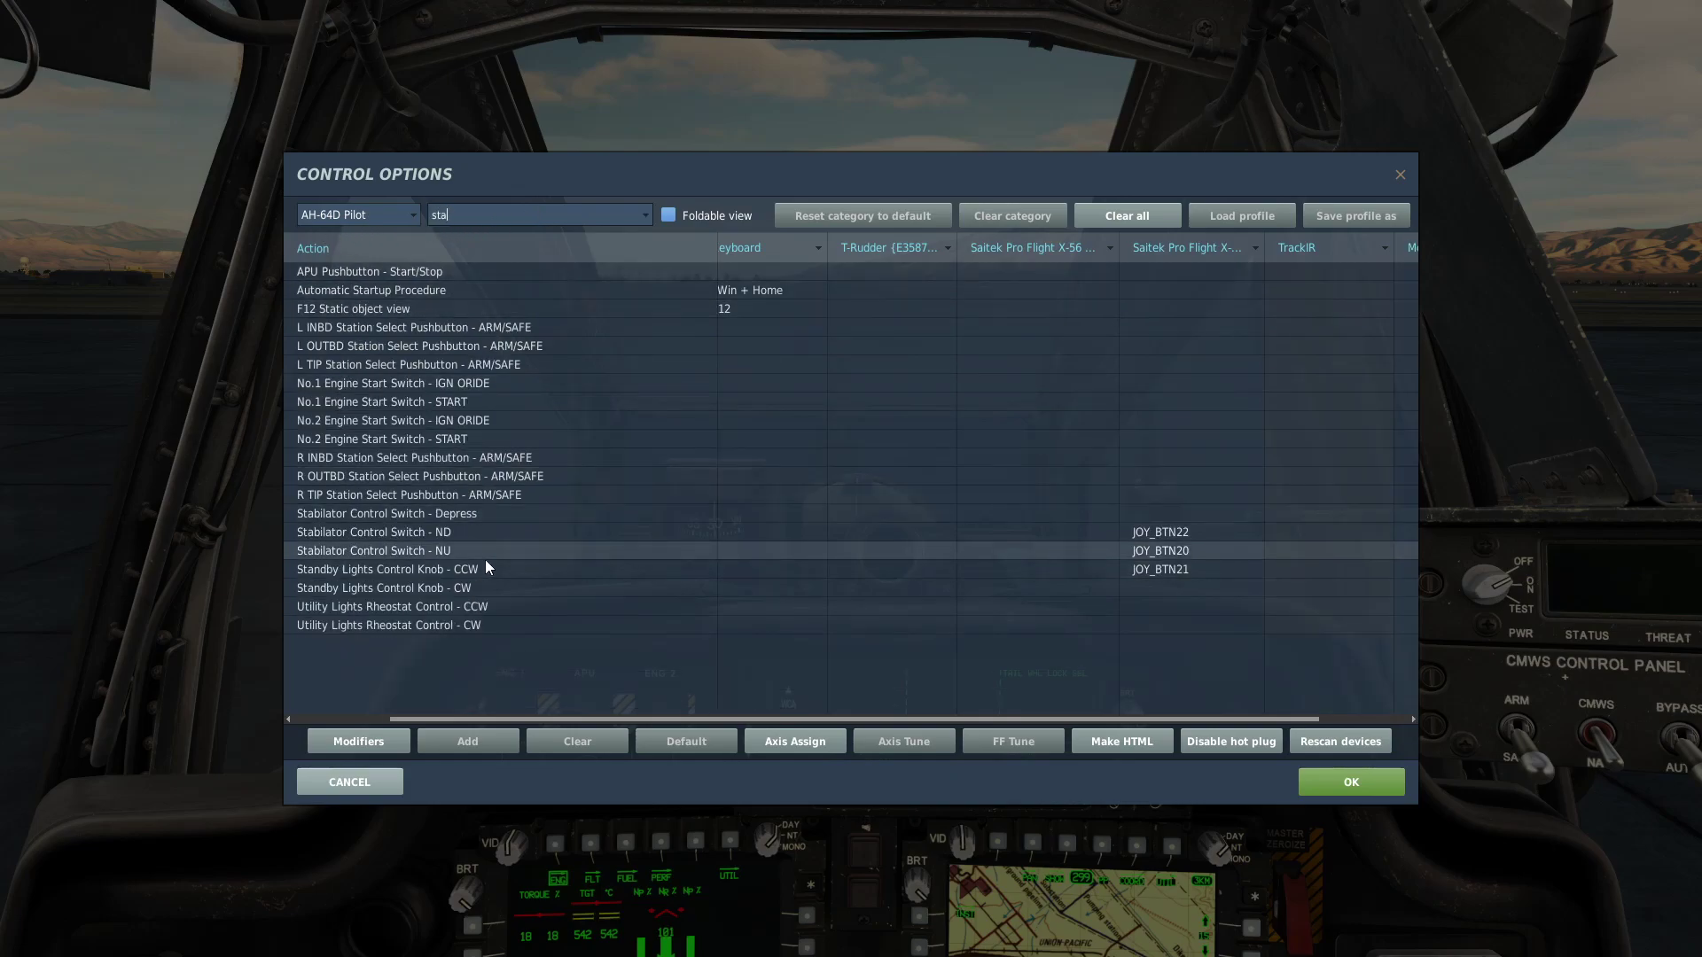
left_click(439, 533)
left_click(429, 568)
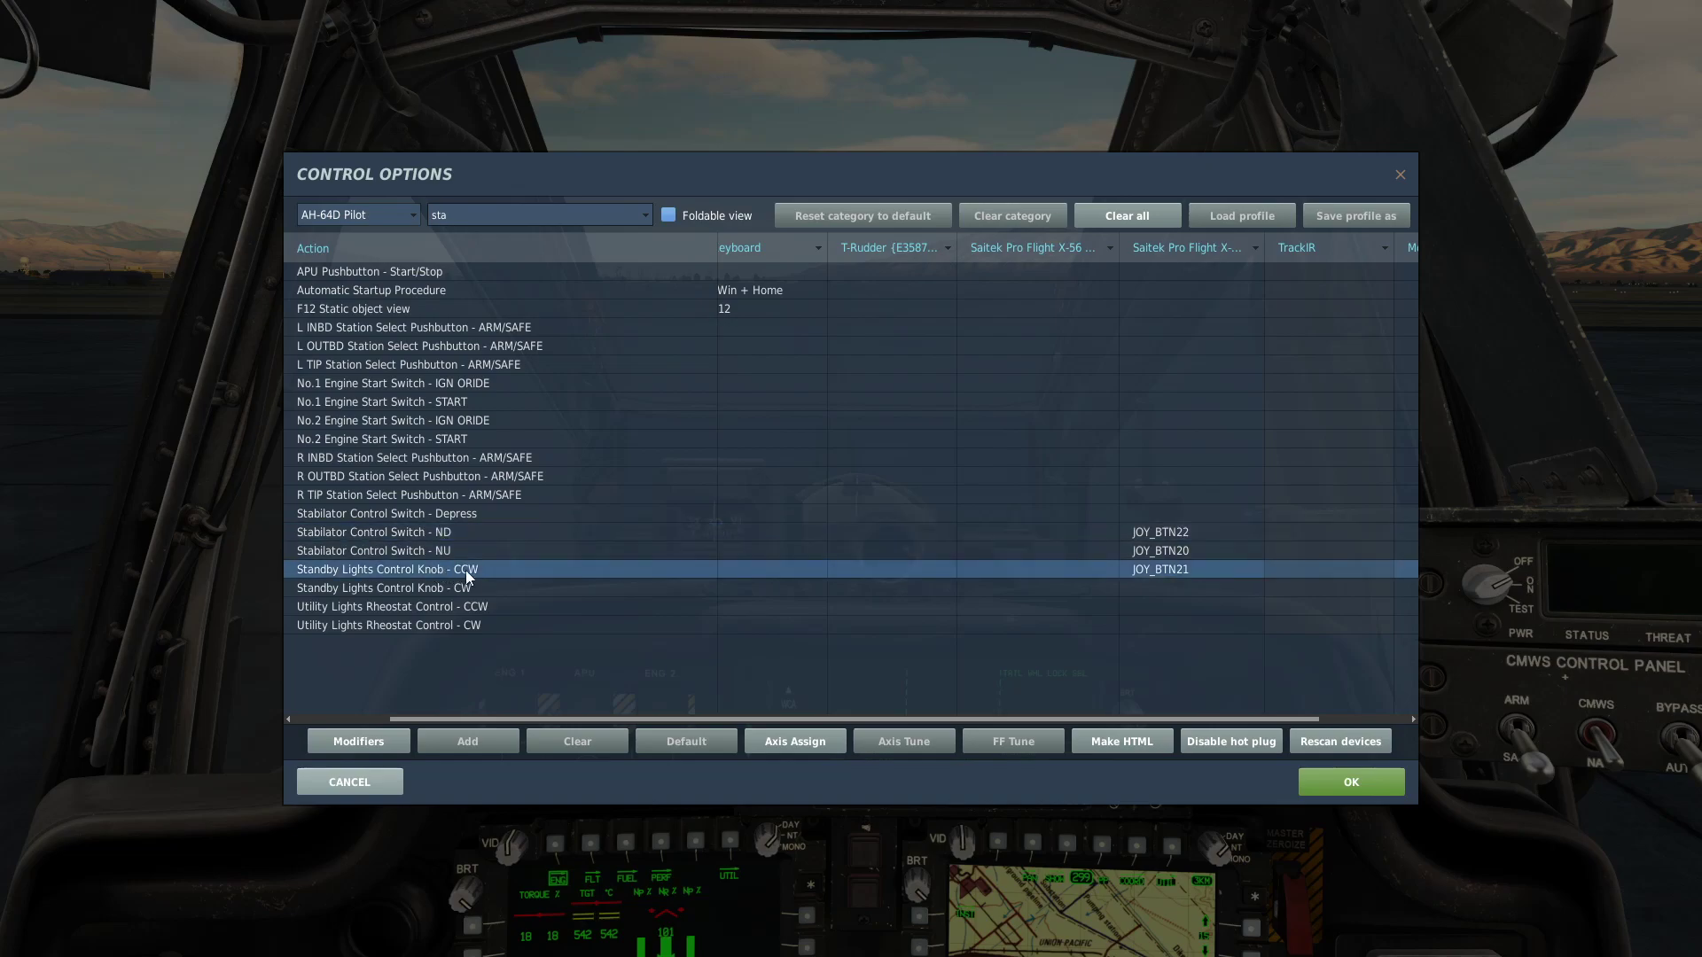
- Bind JOY_BTN21 to Stabilator Control Switch - Depress and save the control options
left_click(1151, 513)
double_click(1151, 513)
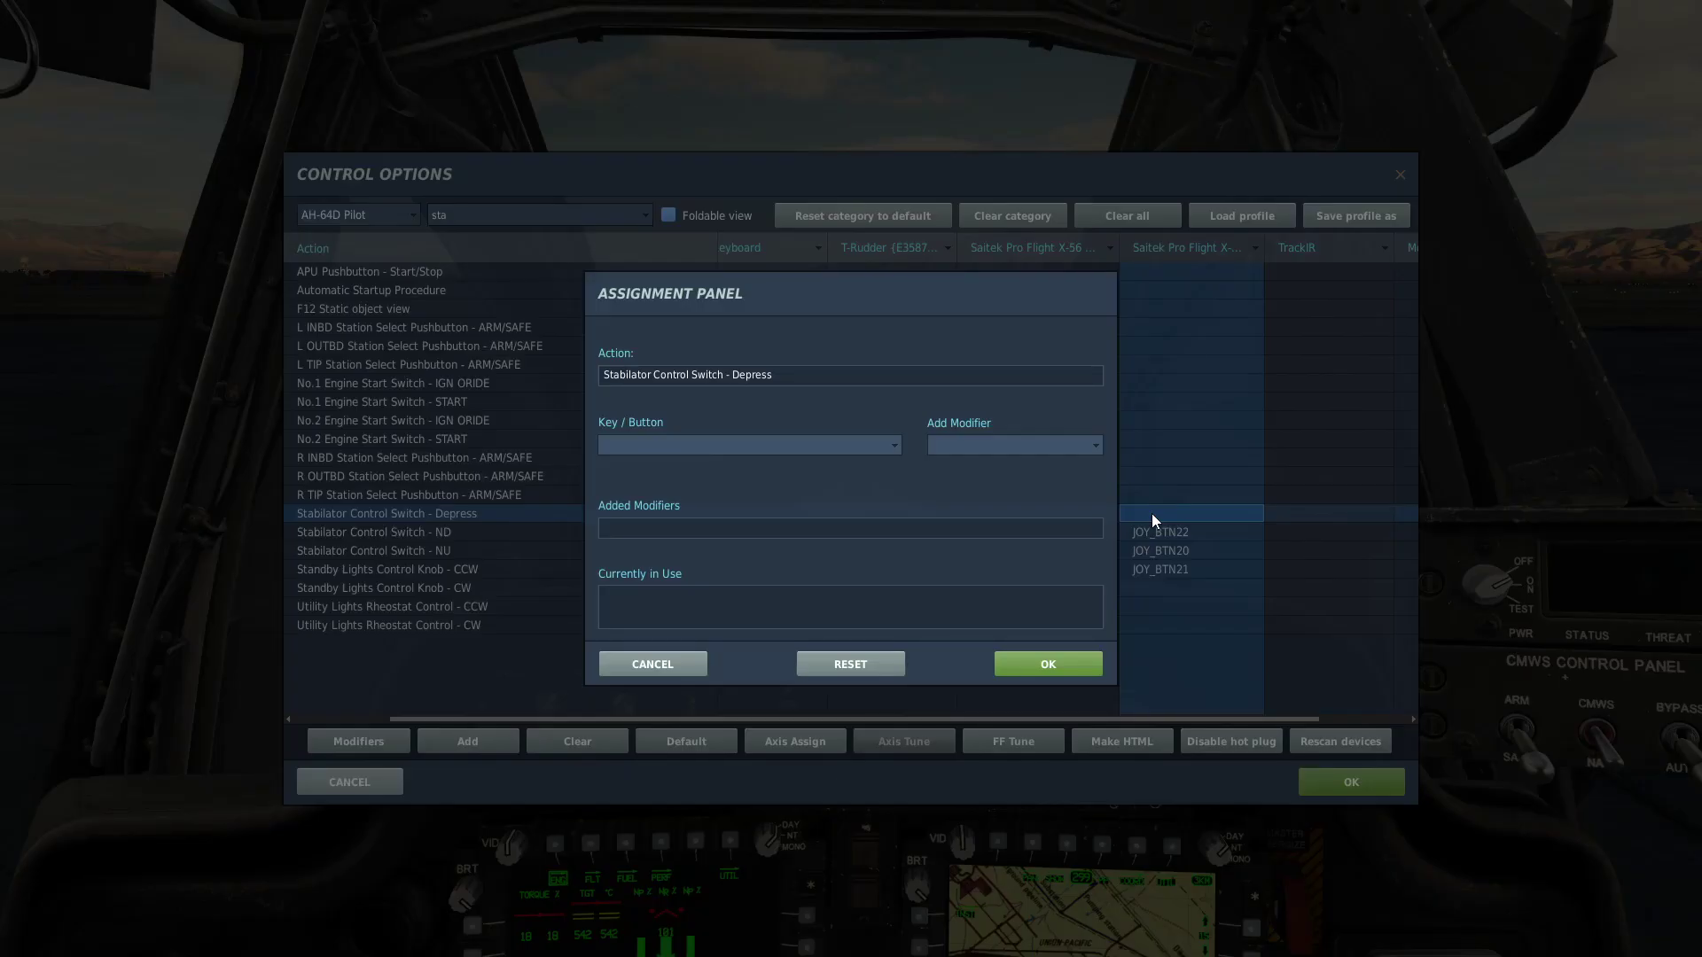
left_click(1053, 660)
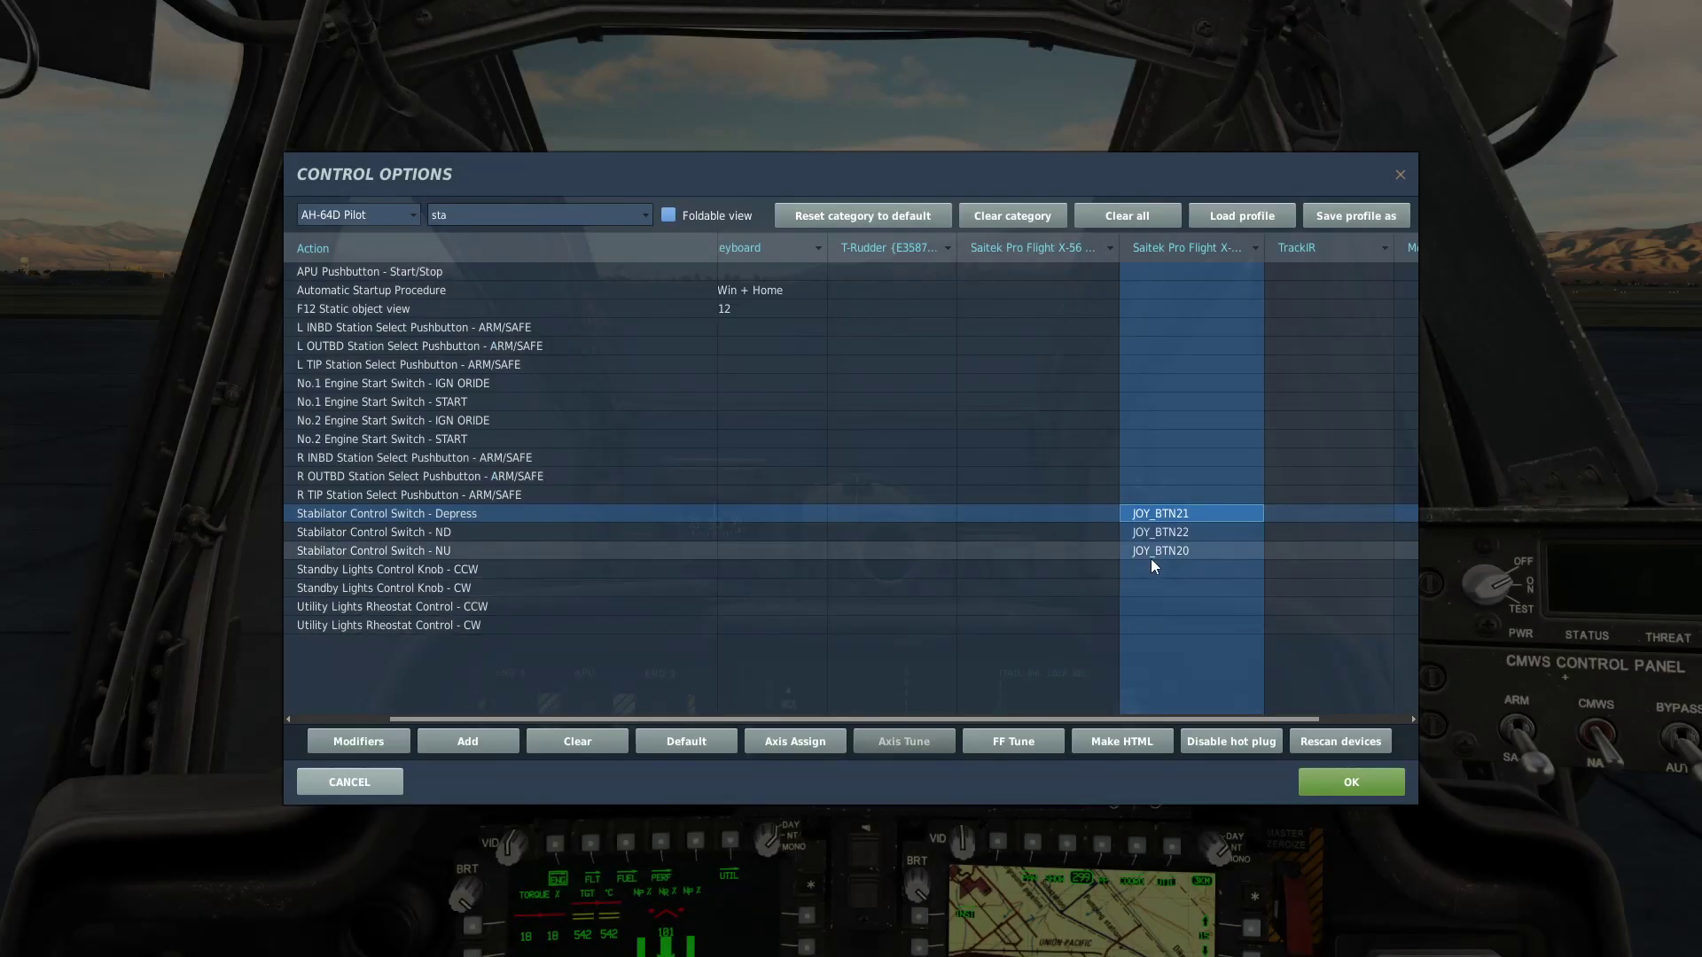
left_click(784, 538)
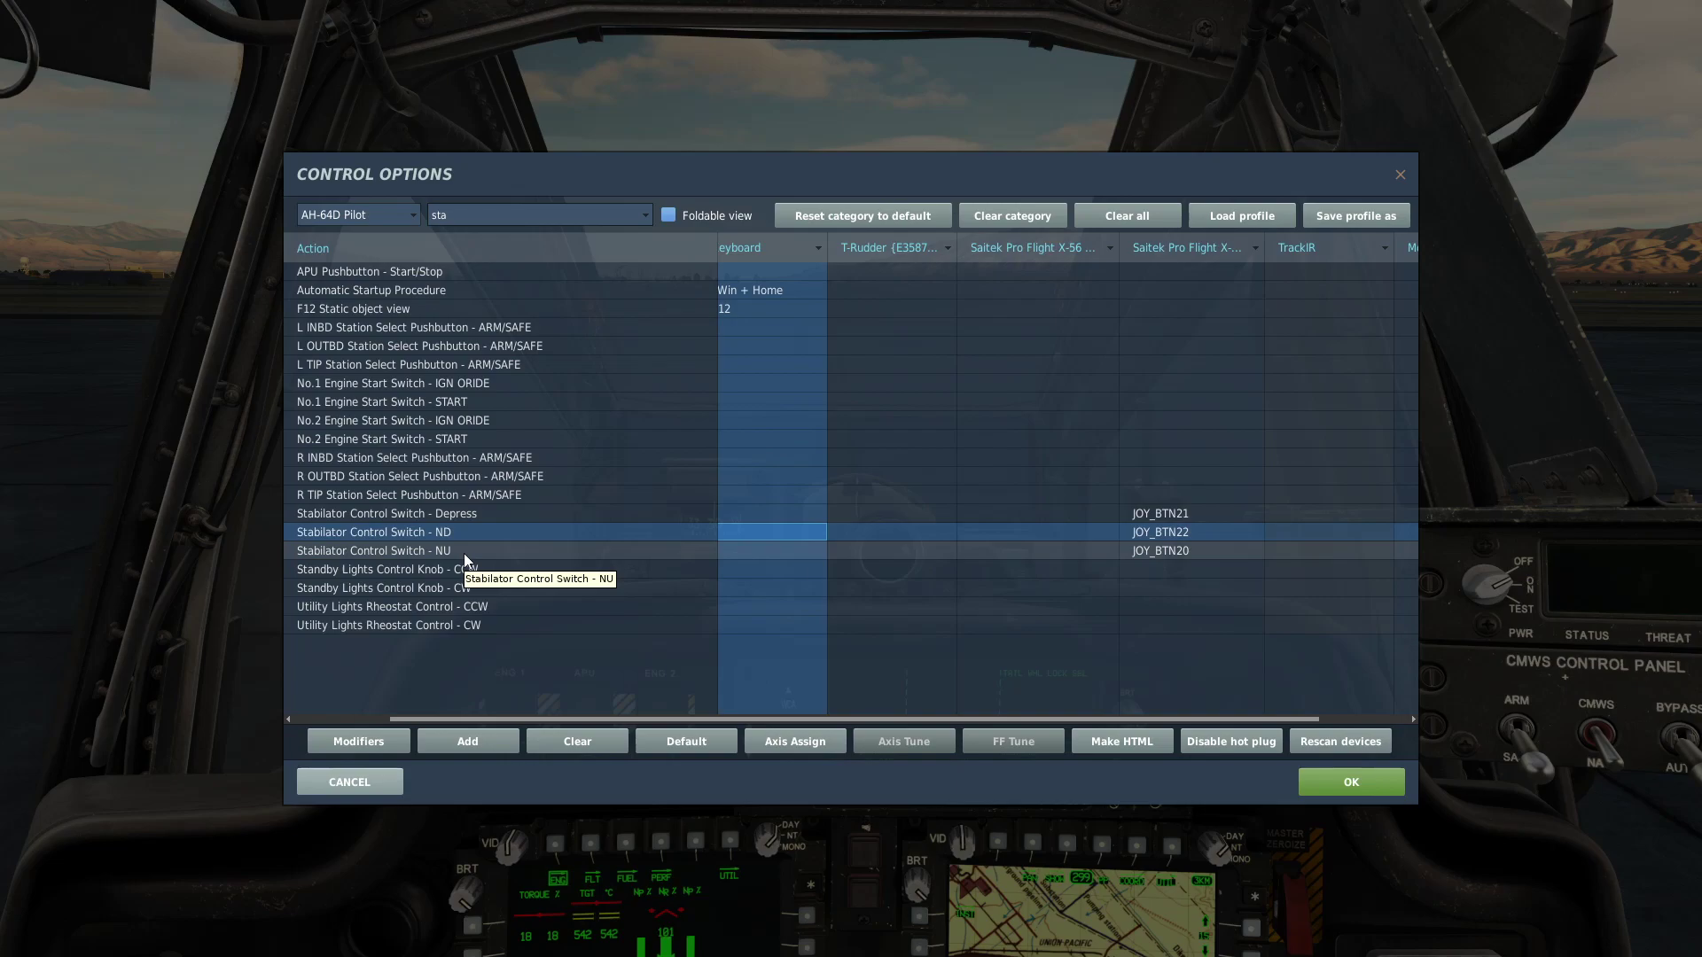
left_click(1329, 780)
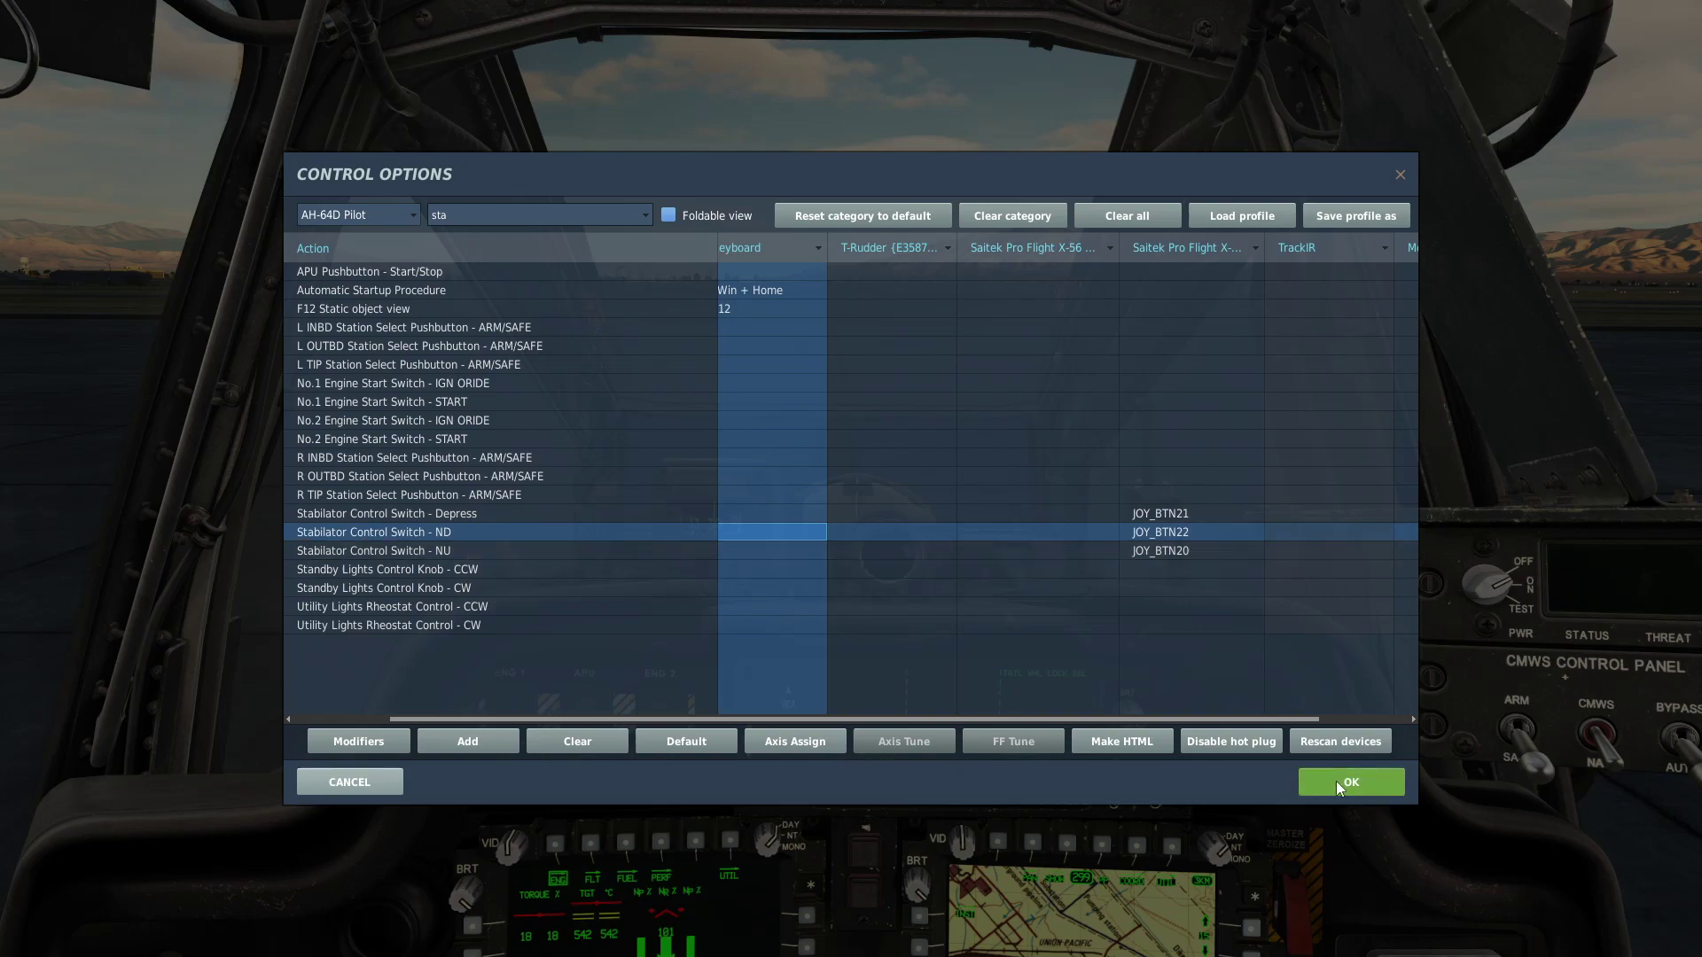
- View the Apache from outside, return to the cockpit, and pause the mission
key("F2")
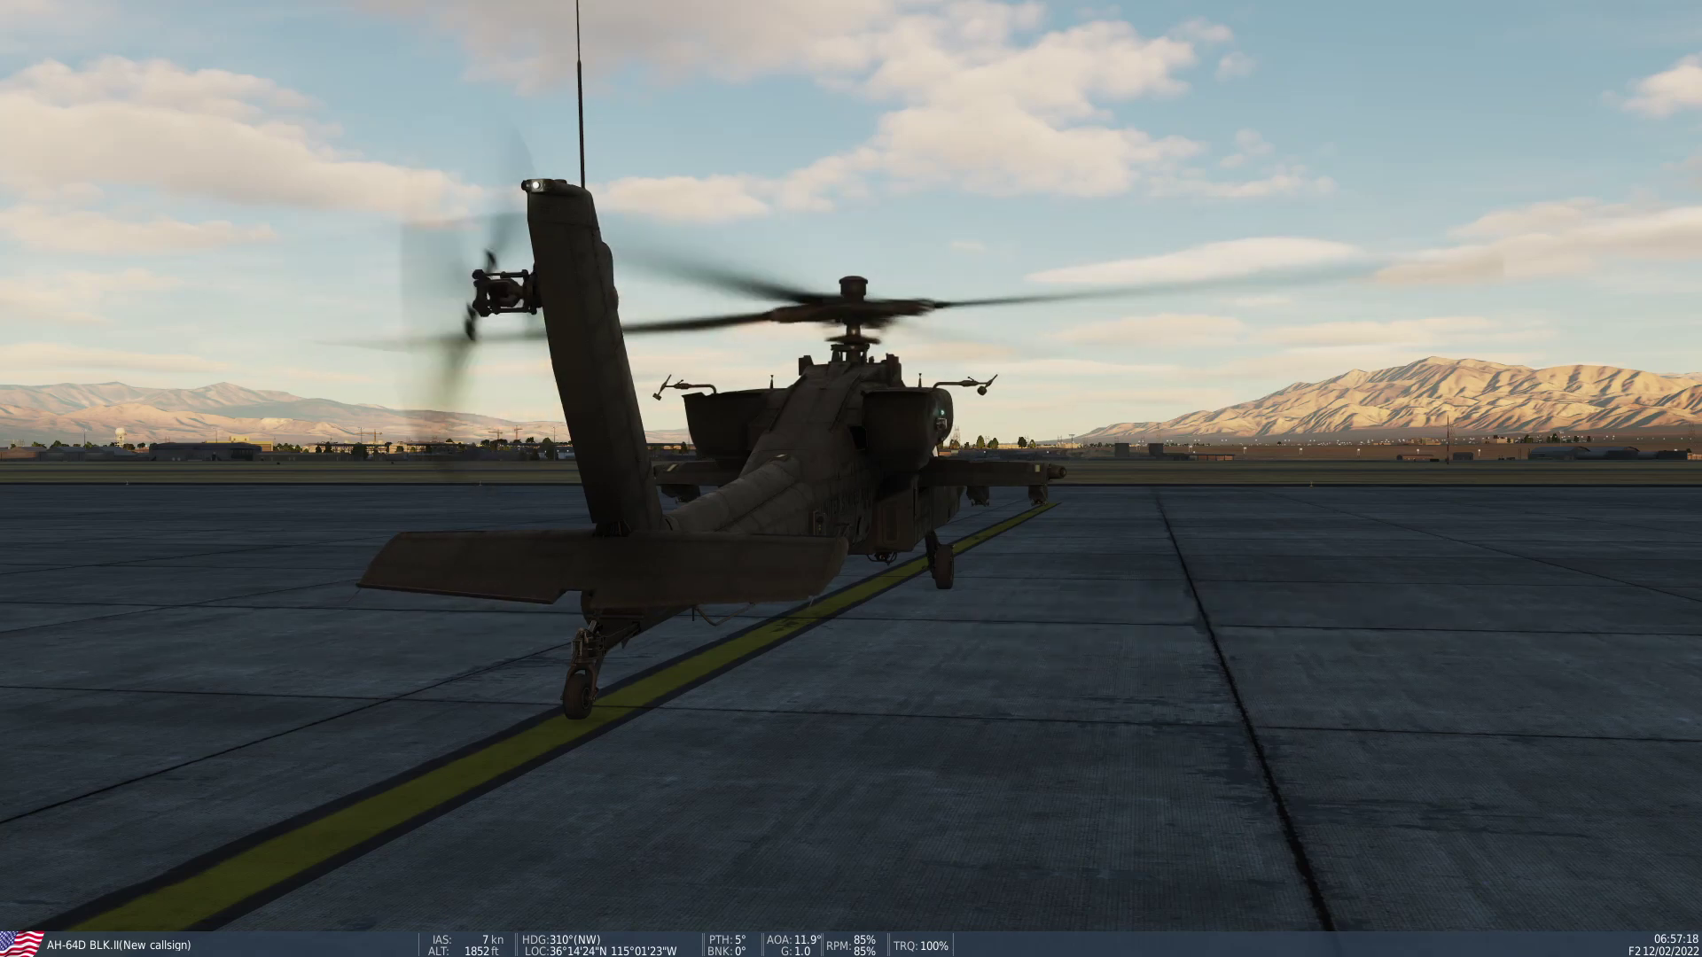
key("F1")
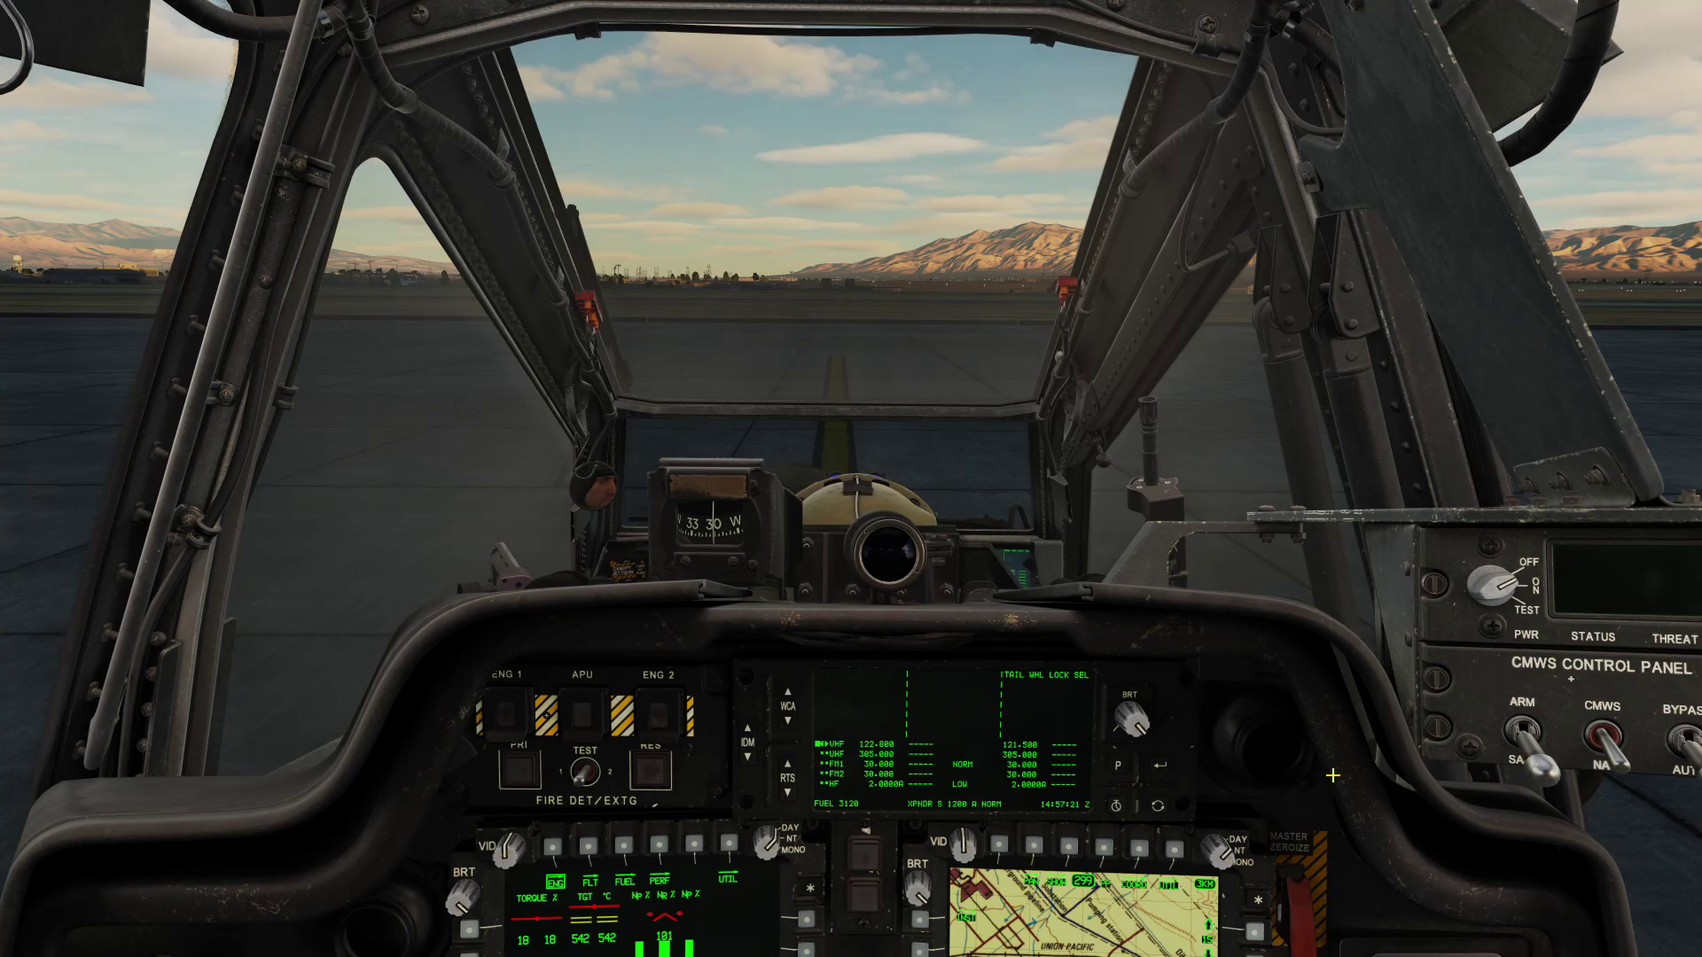
key("Escape")
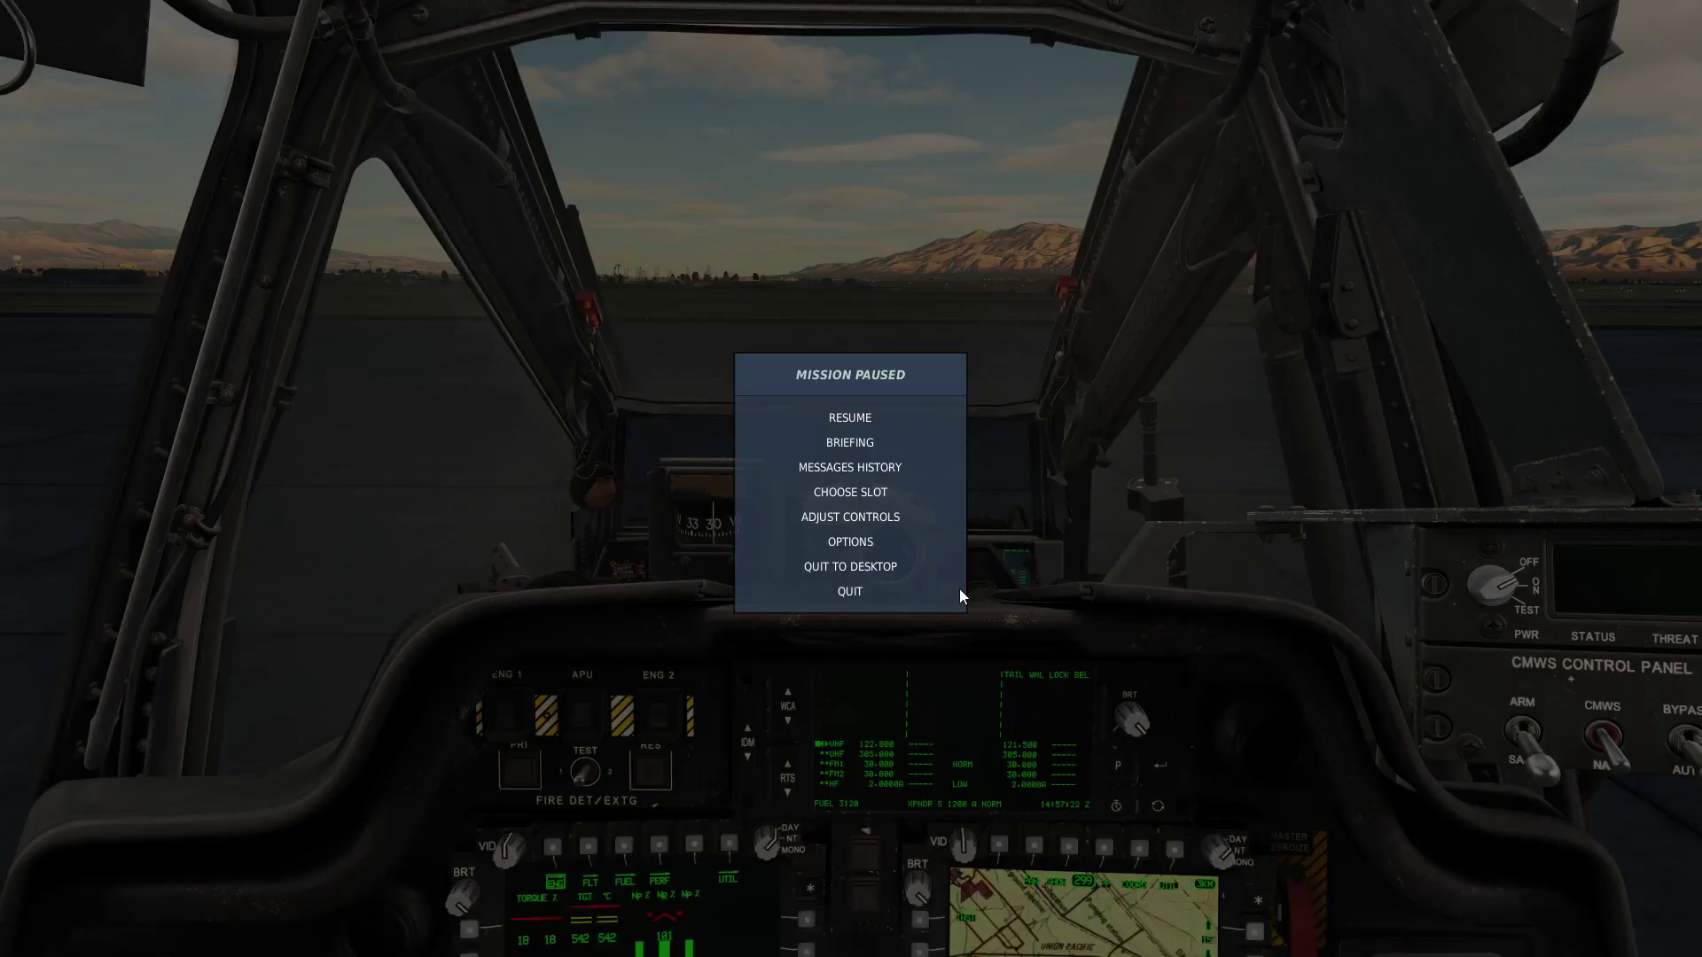
- Reopen the control bindings and search the commands for 'power le'
left_click(851, 518)
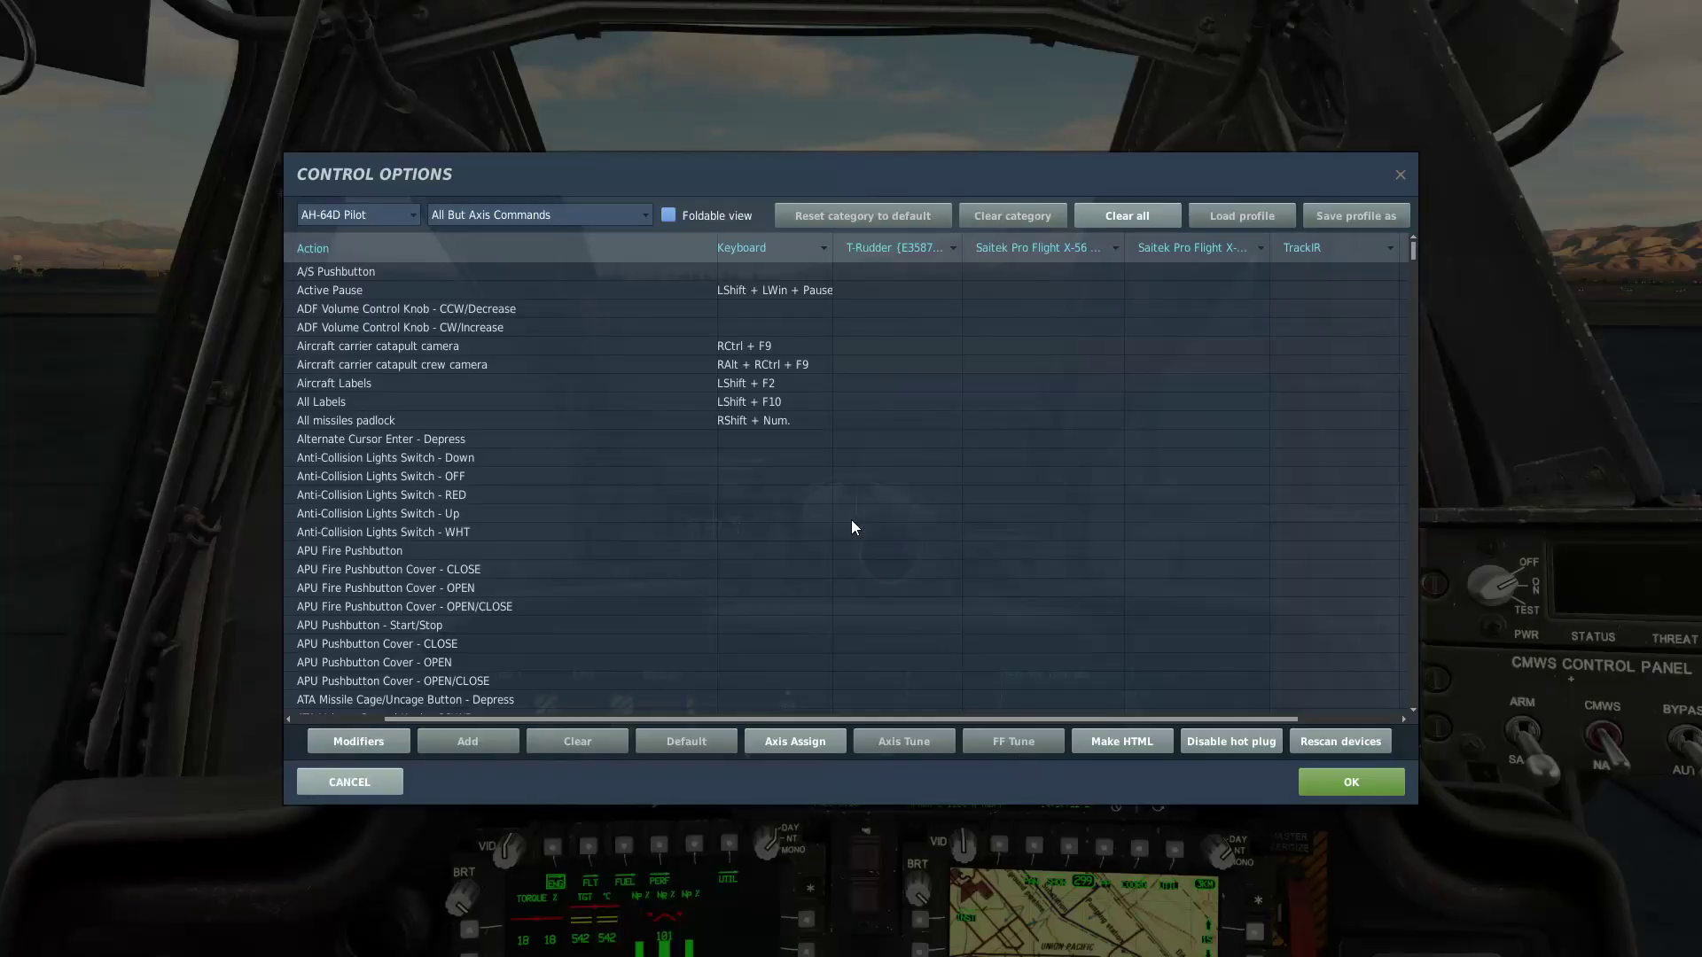
left_click(603, 207)
left_click(524, 235)
type("power l")
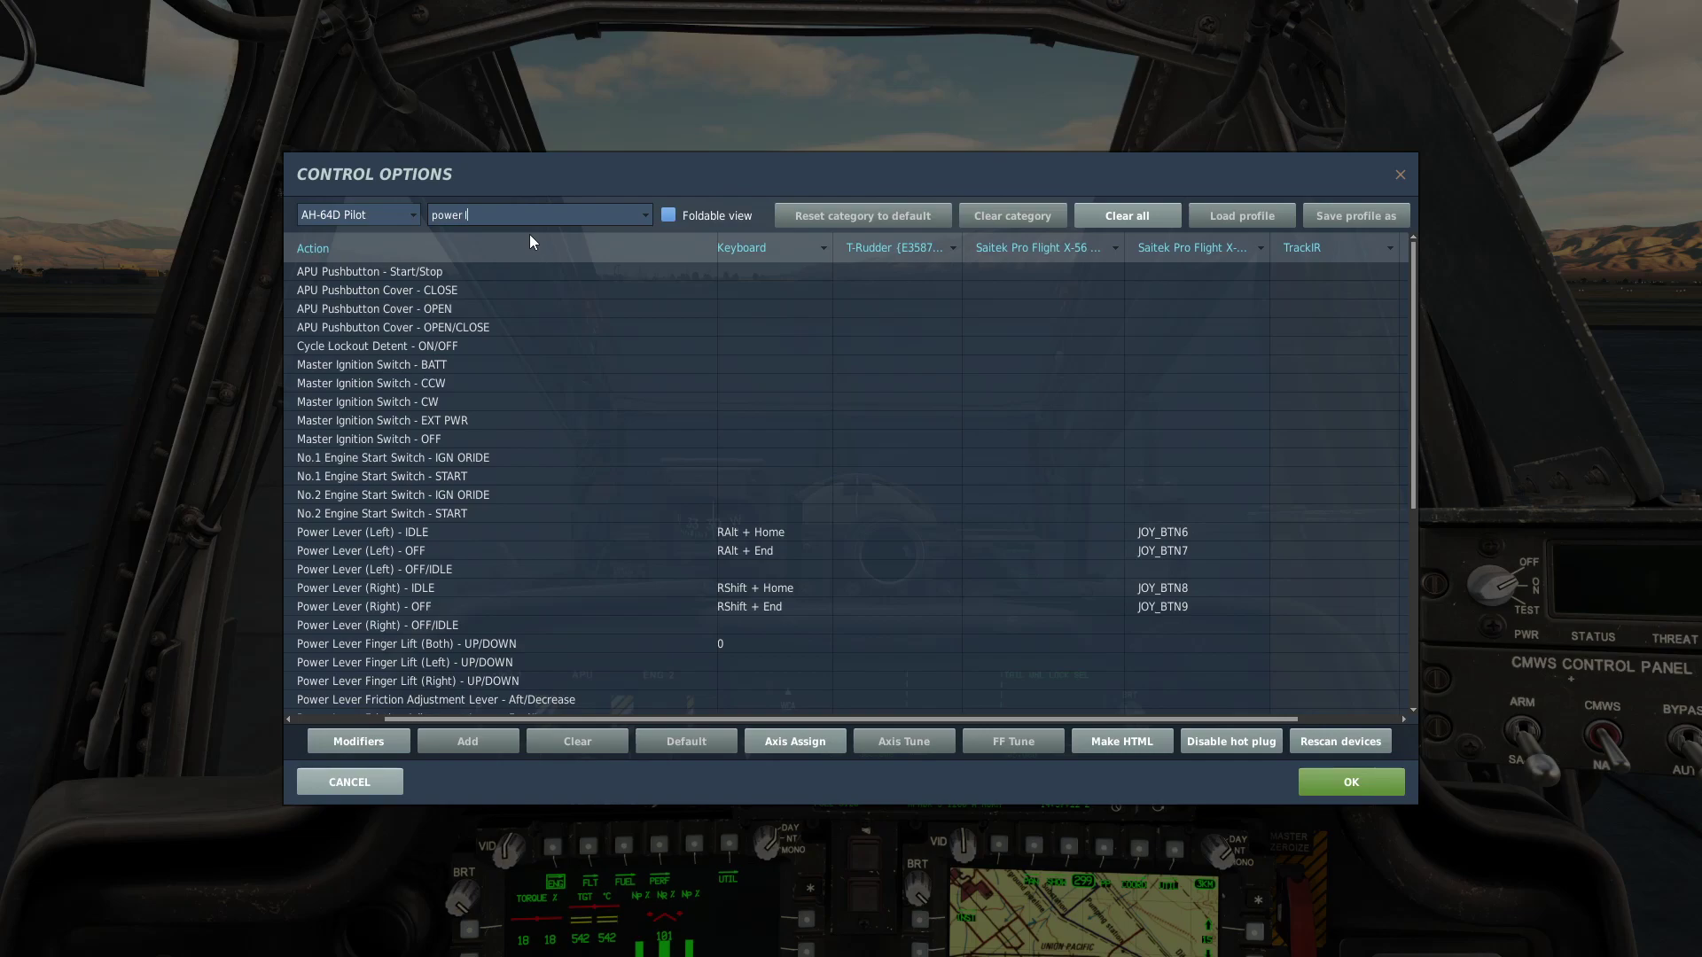
type("ever")
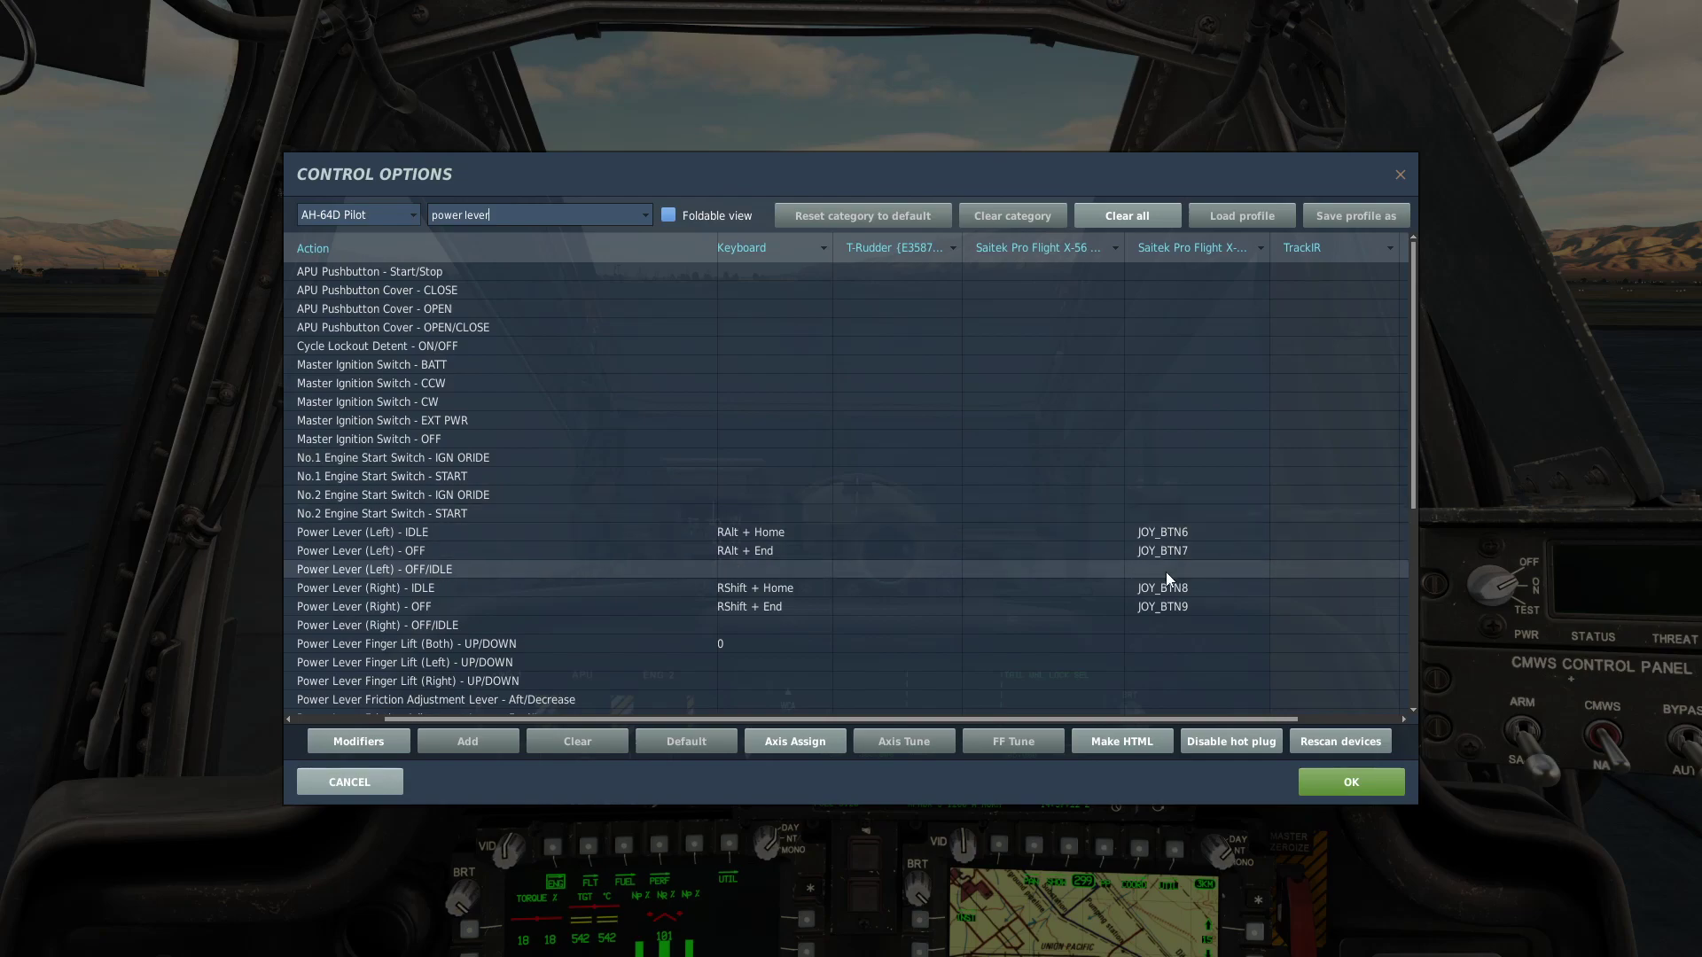
- Review the left and right Power Lever IDLE and OFF bindings on JOY_BTN6–JOY_BTN9
left_click(385, 537)
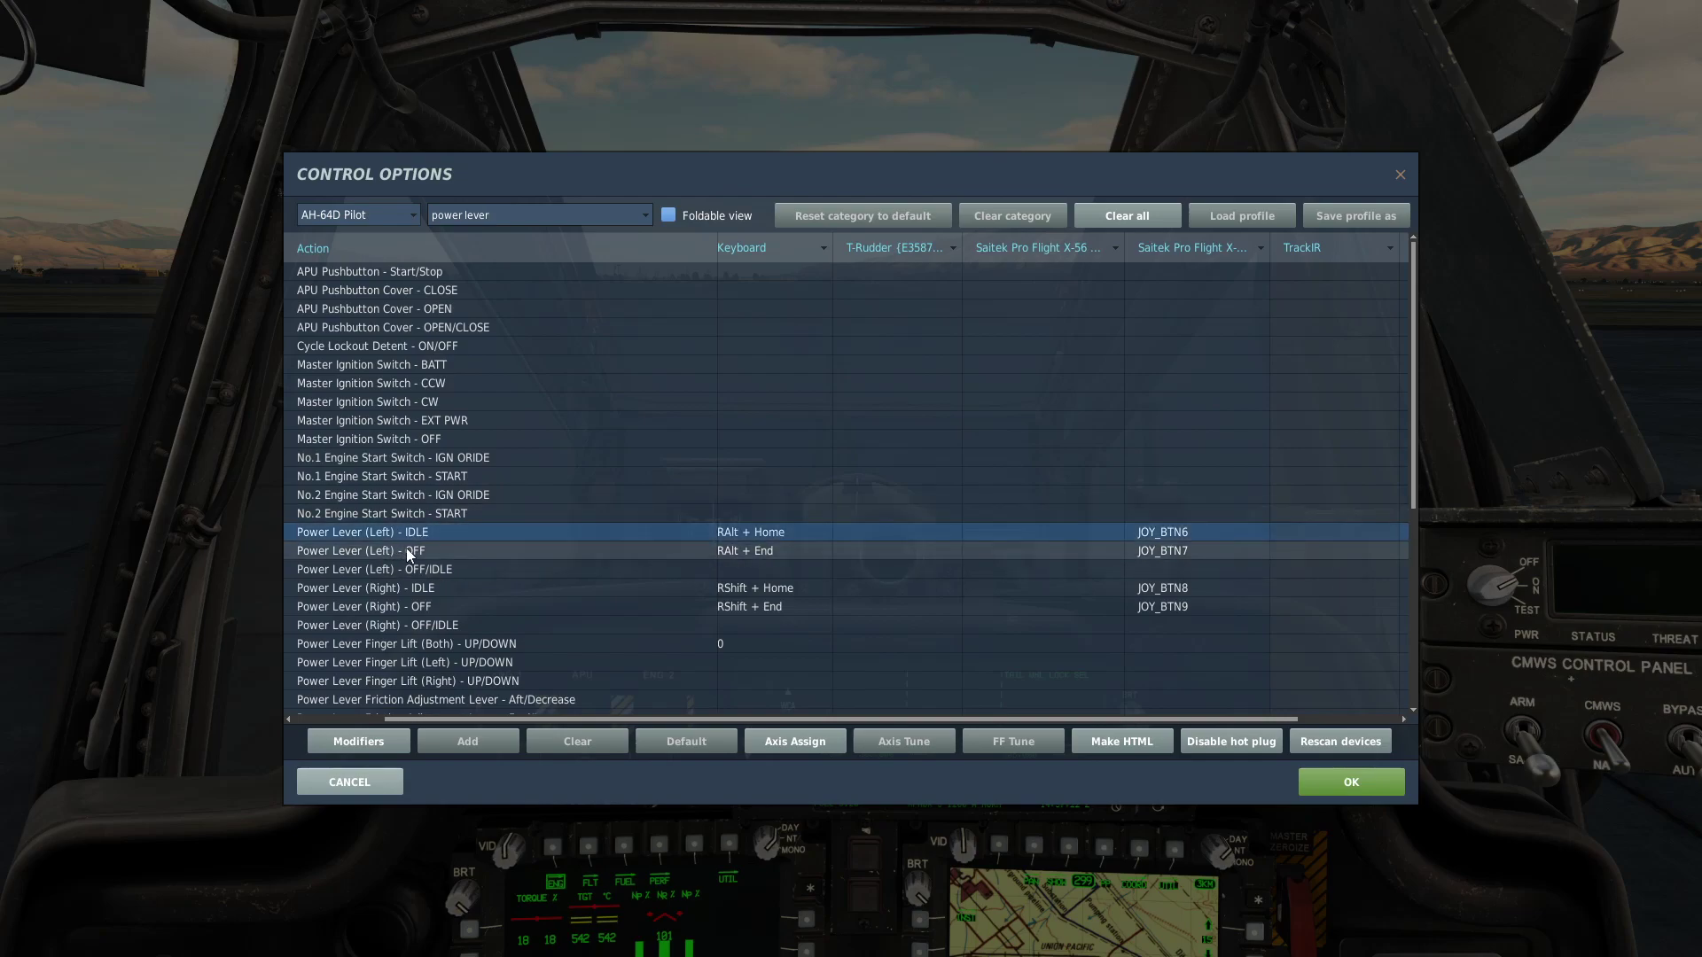
left_click(406, 551)
left_click(428, 571)
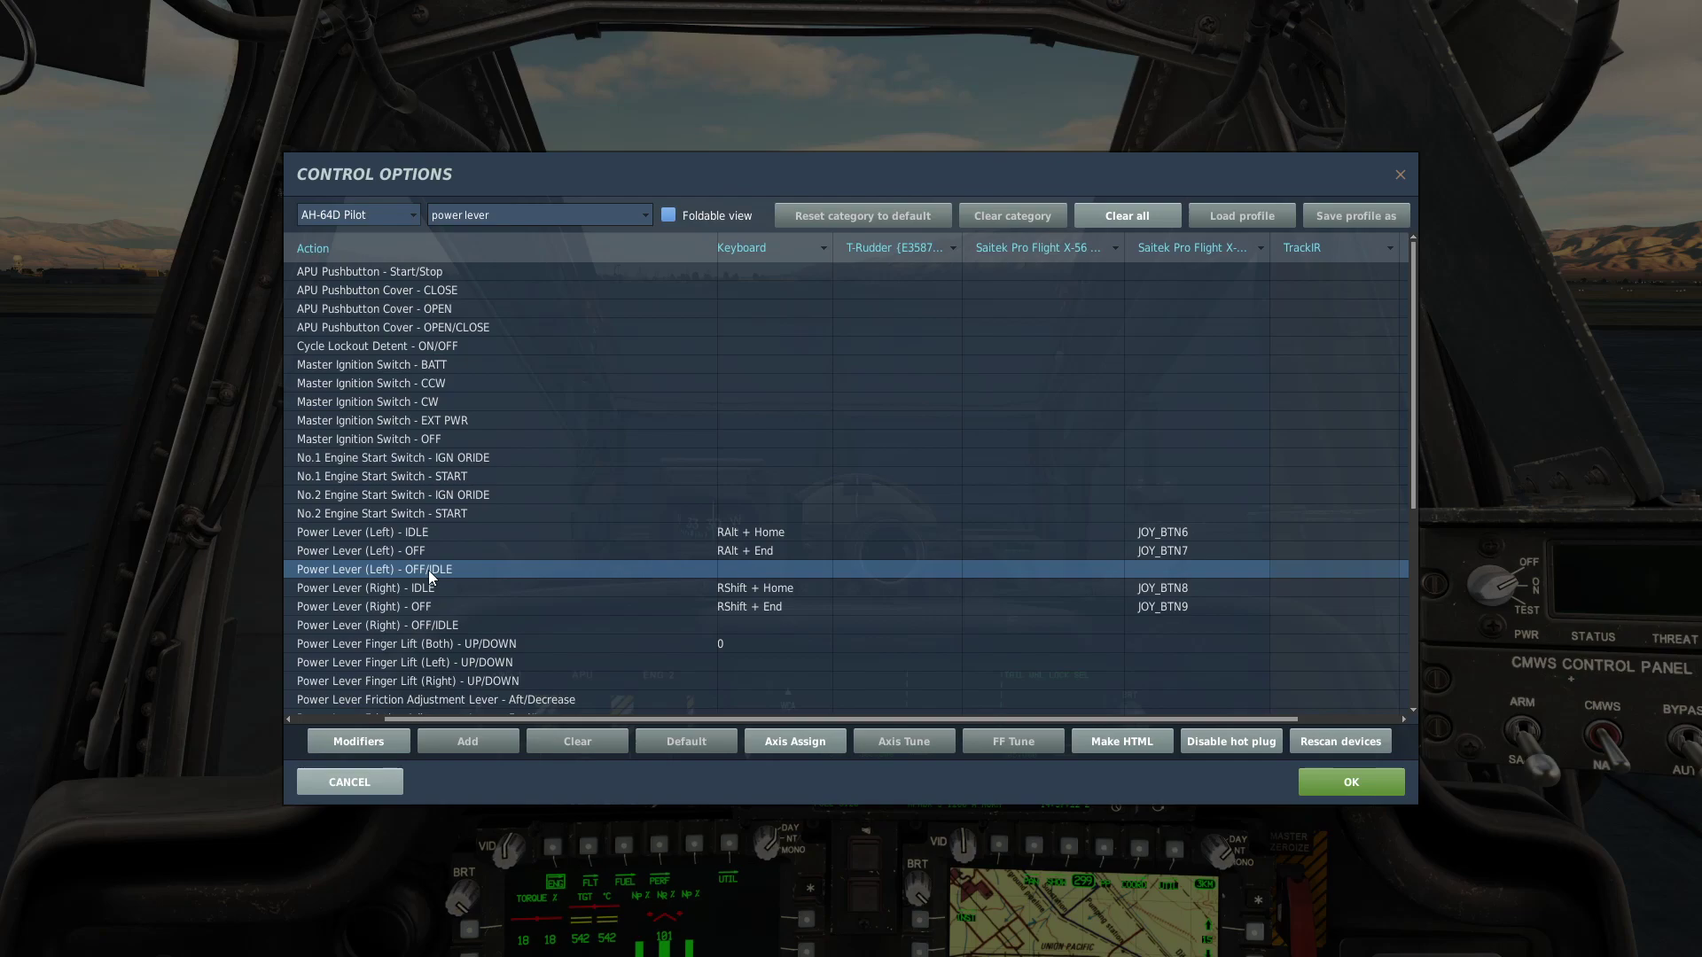
left_click(420, 534)
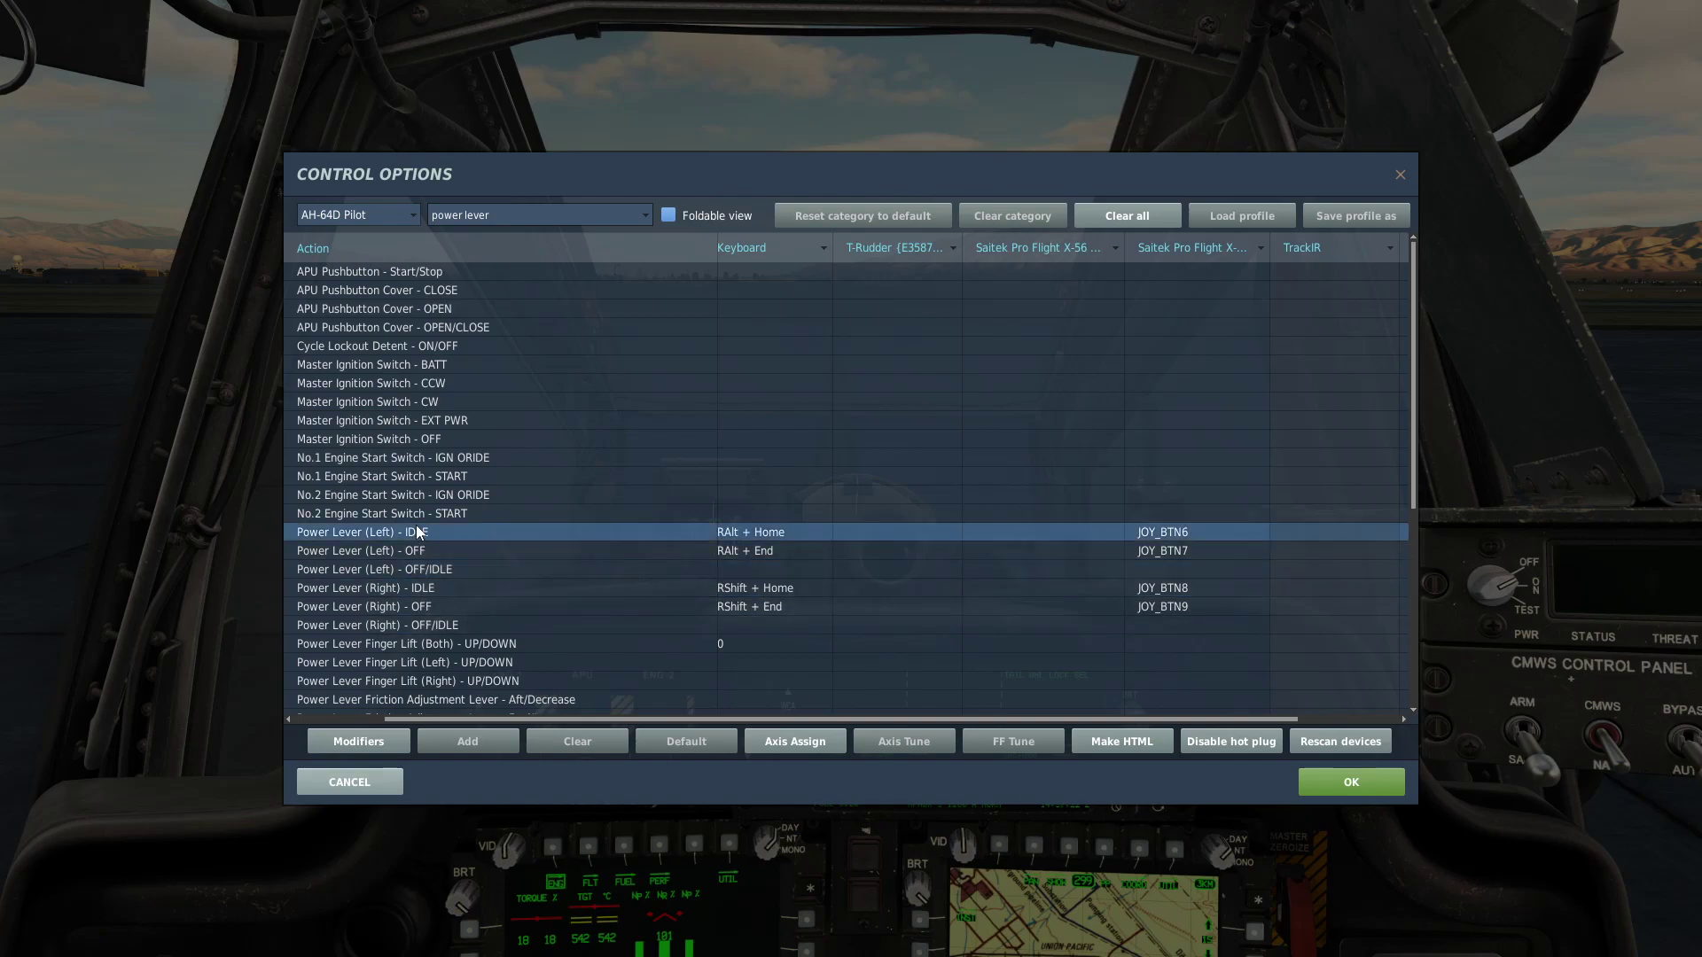
left_click(416, 554)
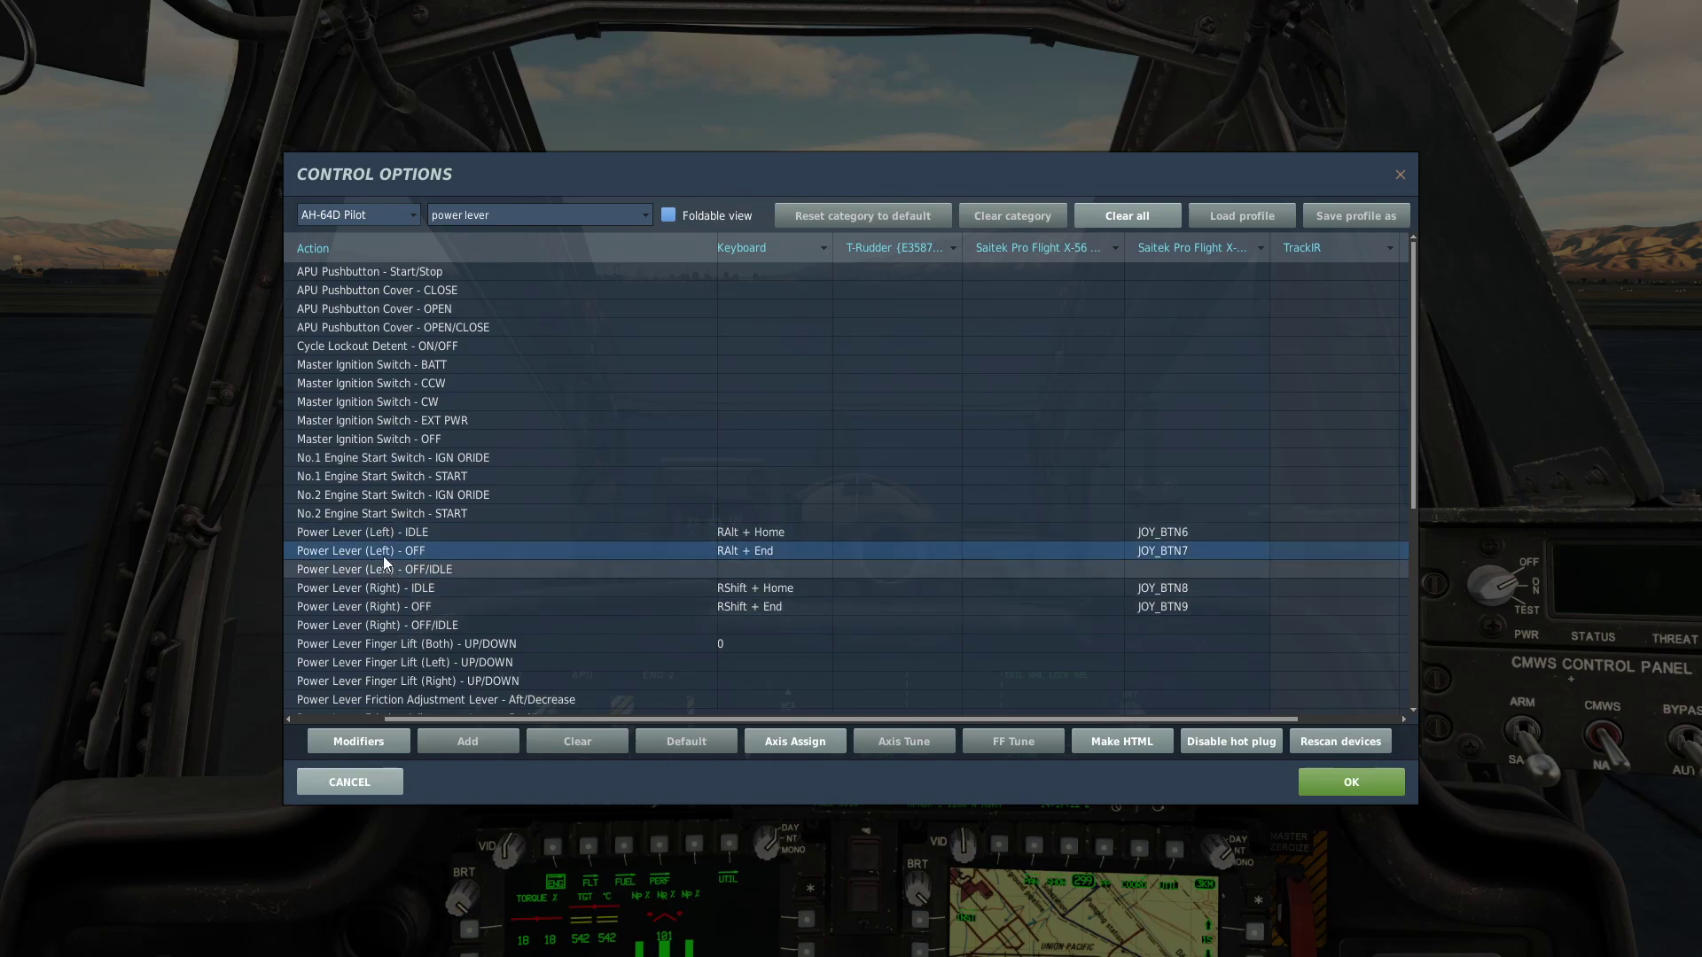
left_click(406, 587)
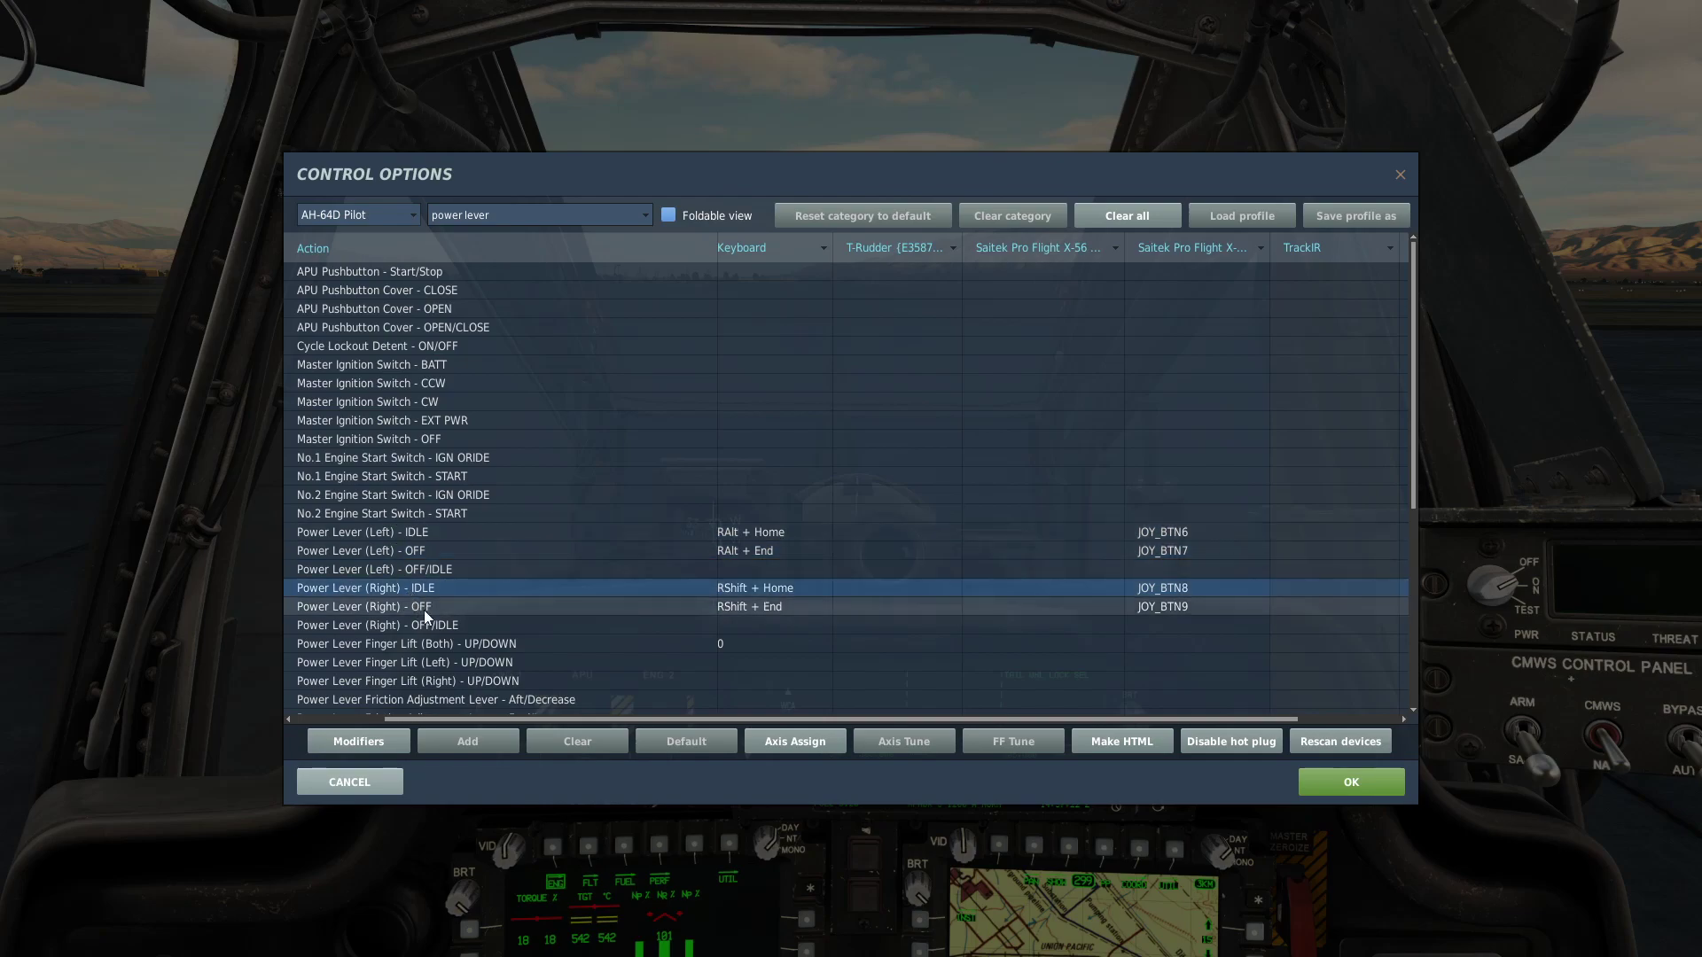
left_click(423, 610)
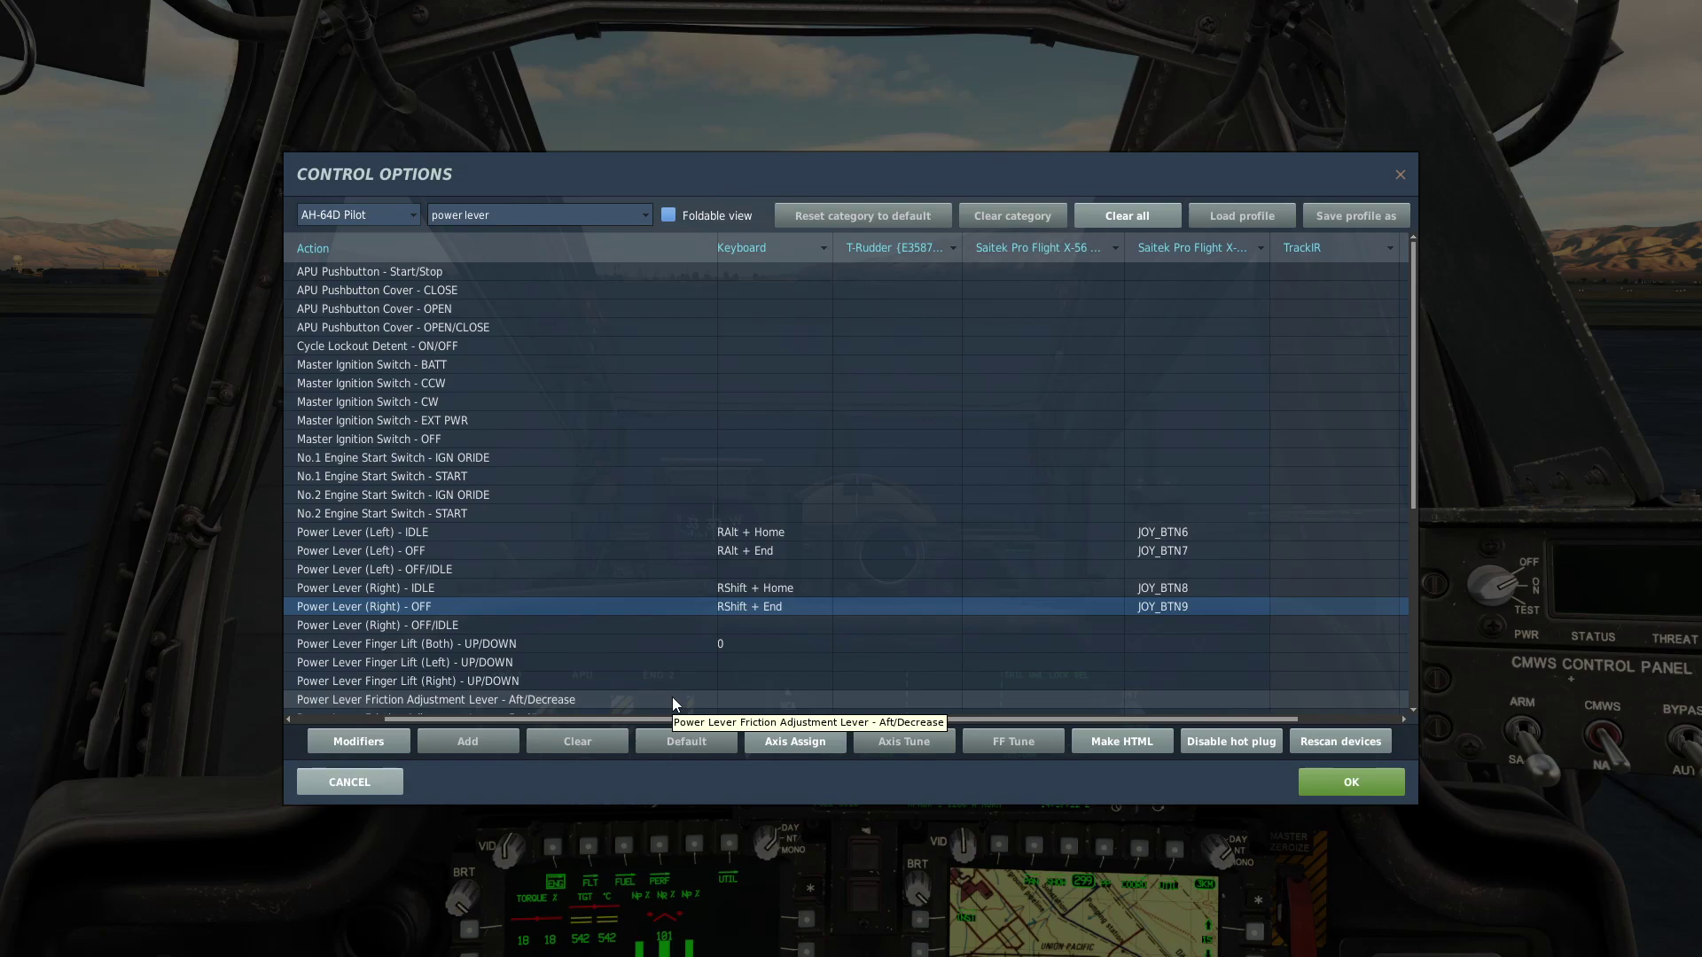
left_click(539, 220)
- Search the commands for 'trig' and look at the trigger FIRST and SECOND DETENT actions
key("BackSpace")
key("BackSpace")
key("BackSpace")
key("BackSpace")
key("BackSpace")
key("BackSpace")
key("BackSpace")
key("BackSpace")
key("BackSpace")
key("BackSpace")
key("BackSpace")
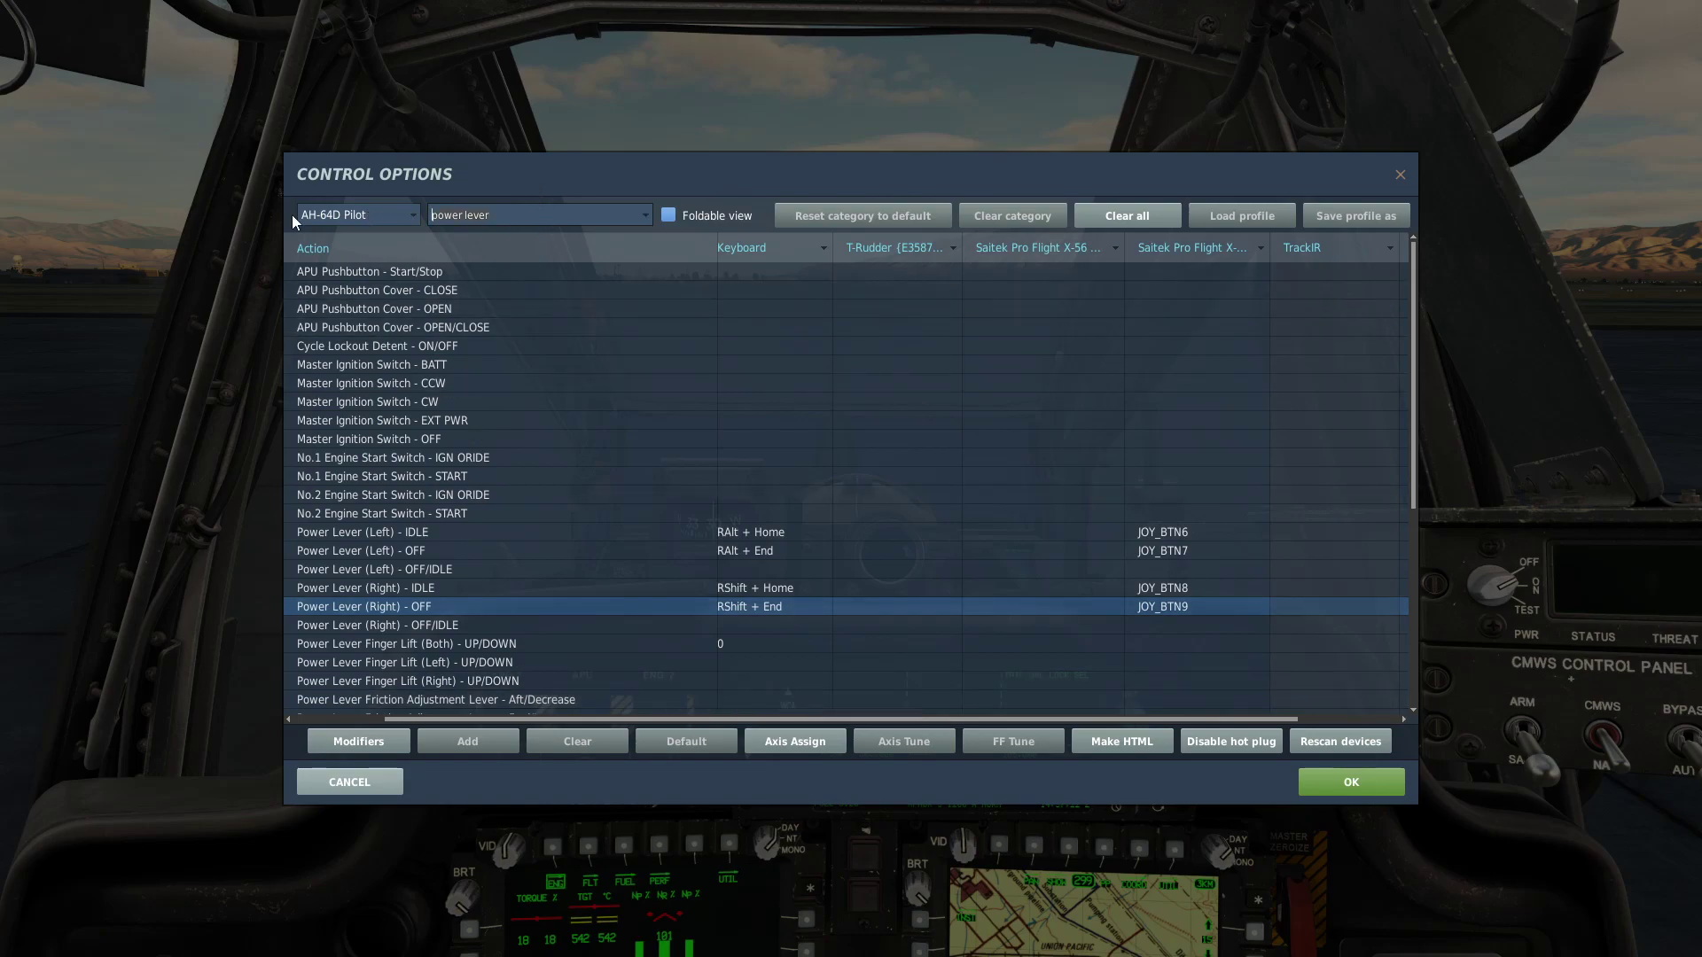
type("trig")
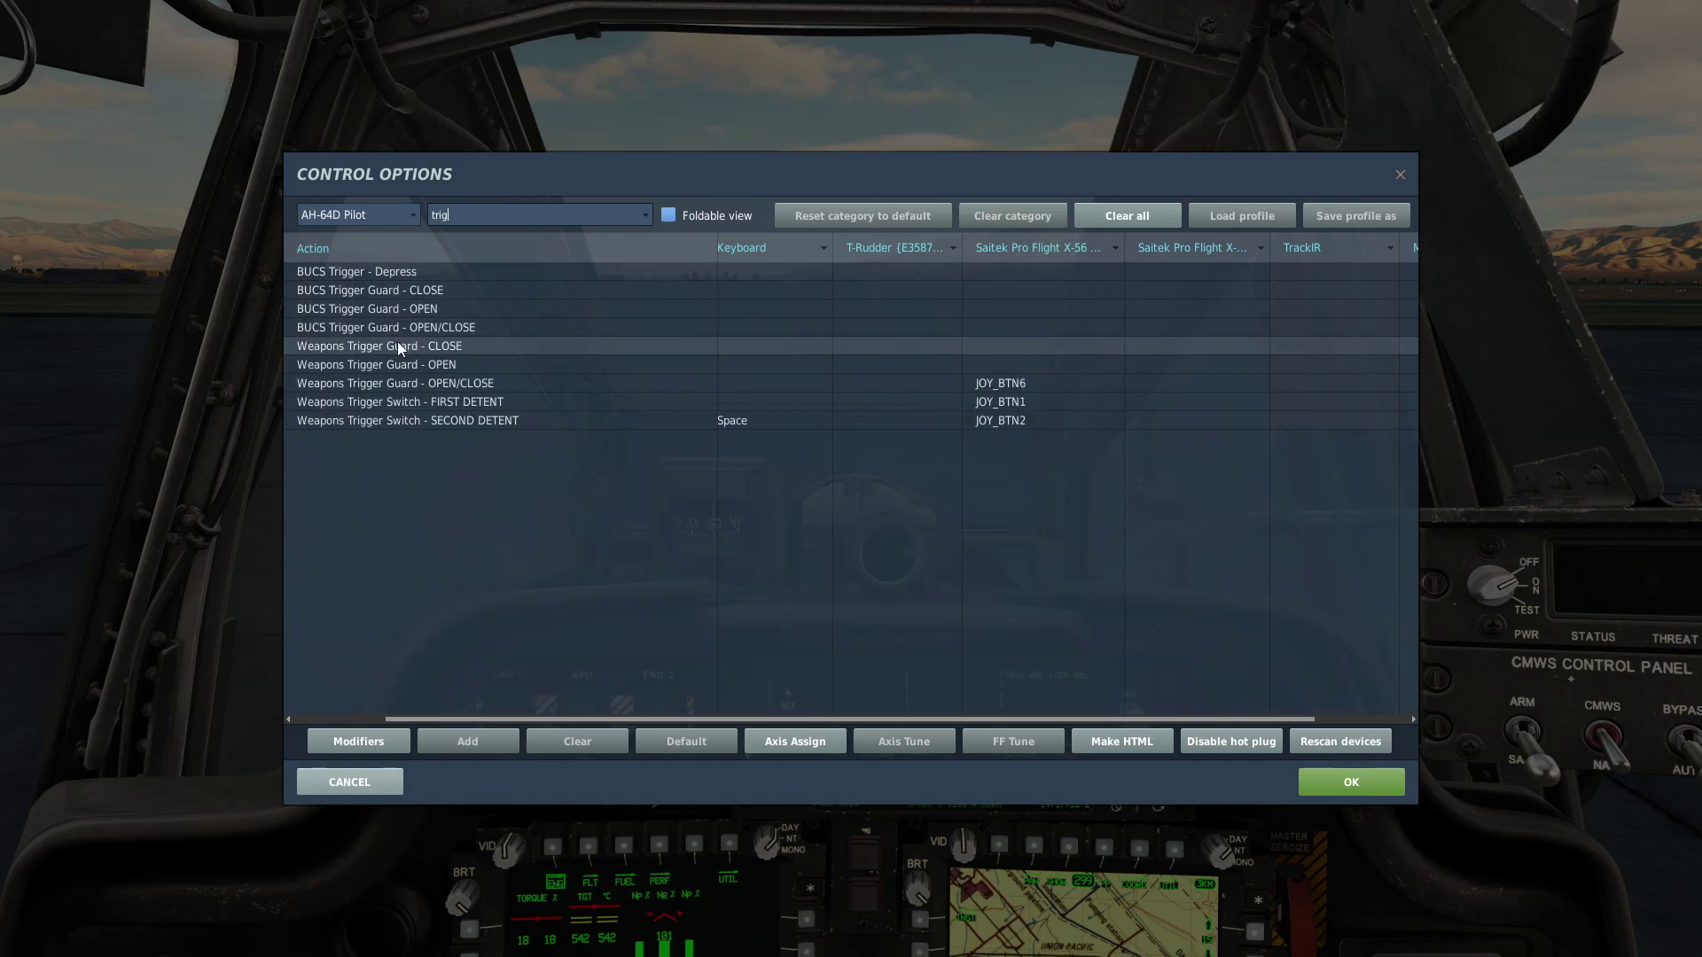
left_click(439, 403)
left_click(447, 418)
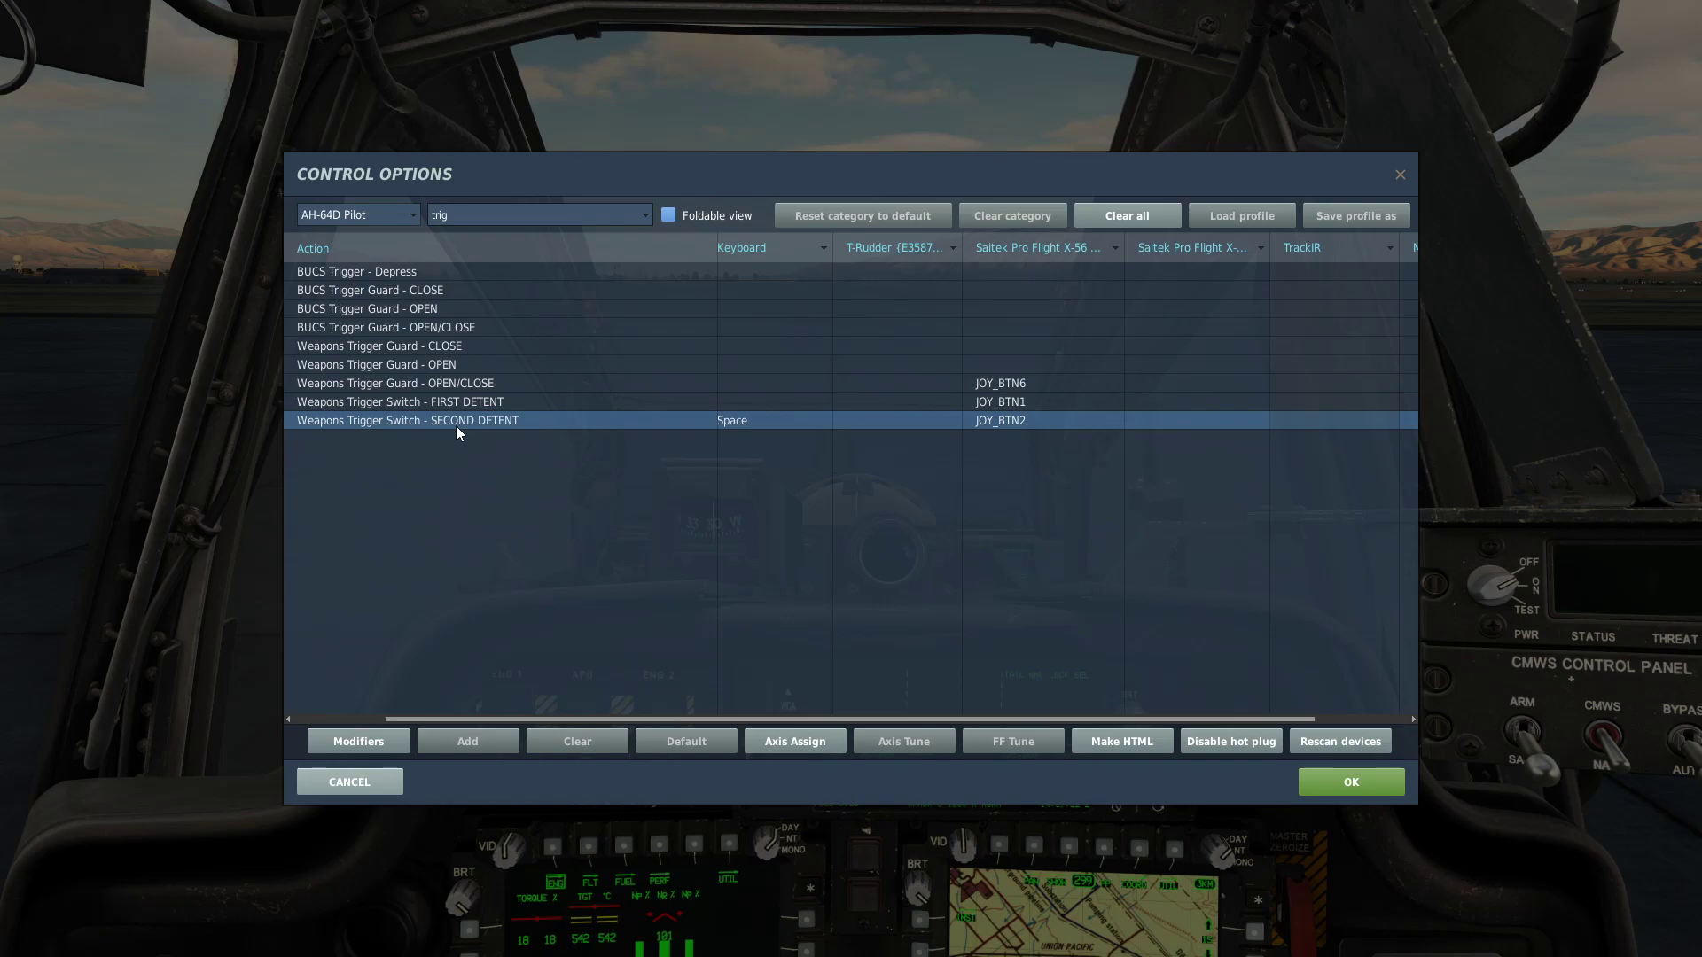
left_click(448, 401)
- Inspect the X-56 bindings: detents on JOY_BTN1/JOY_BTN2, trigger guard on JOY_BTN6
left_click(1021, 403)
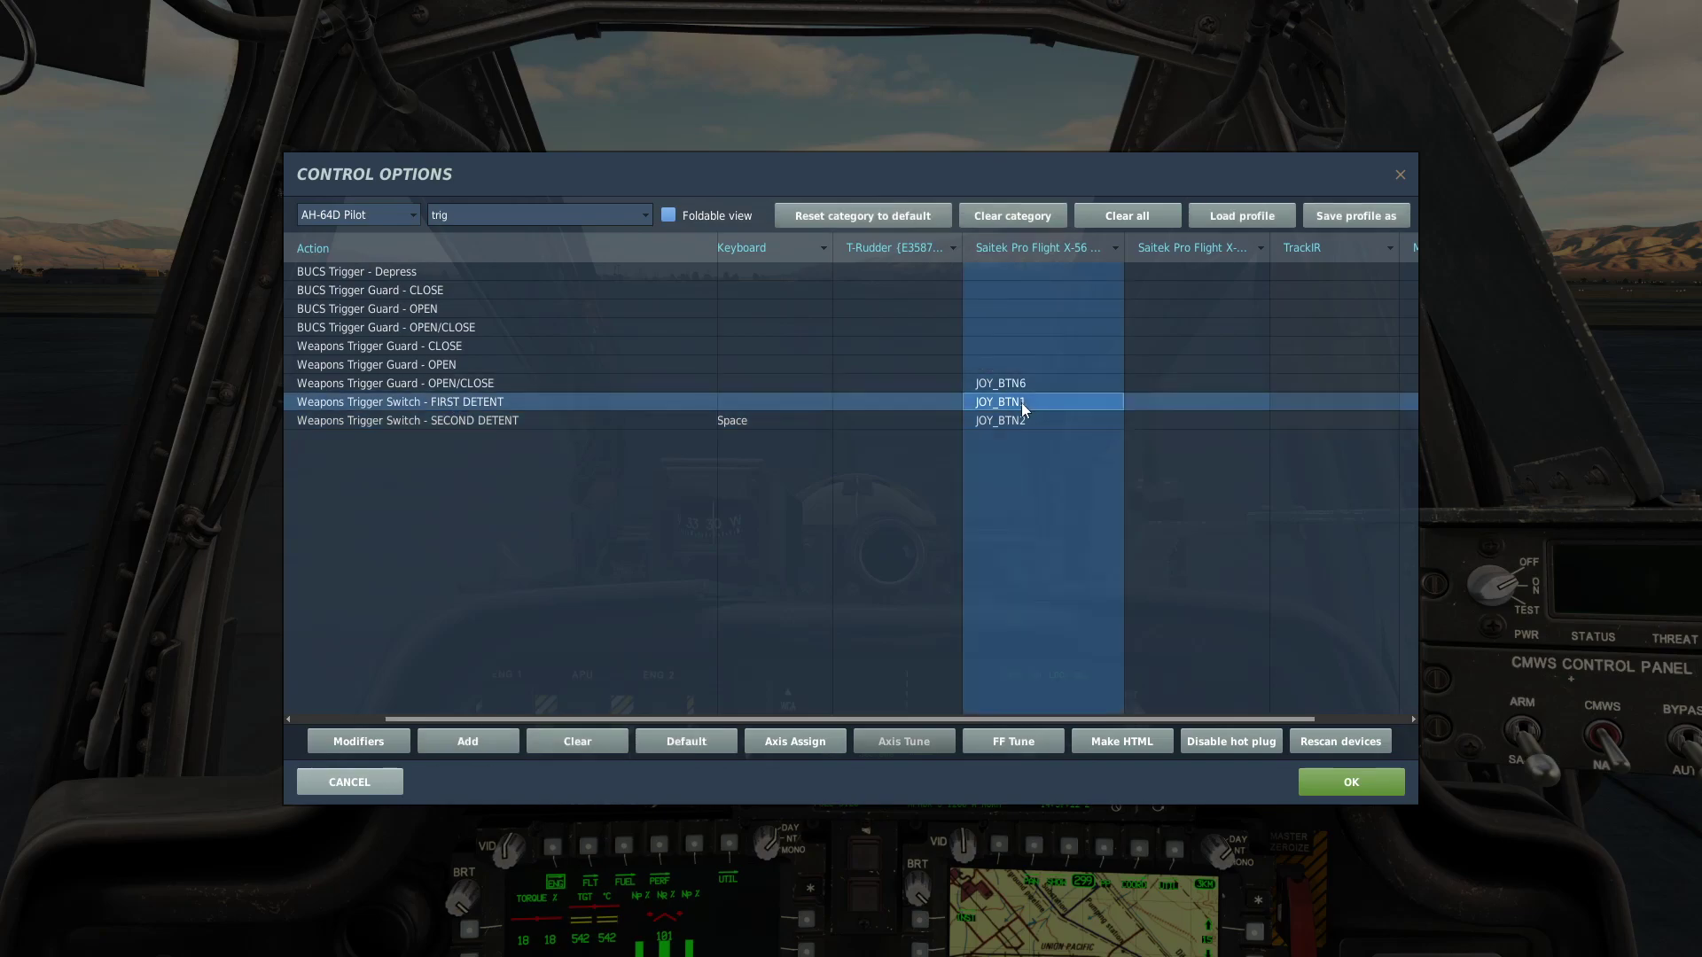
left_click(1029, 420)
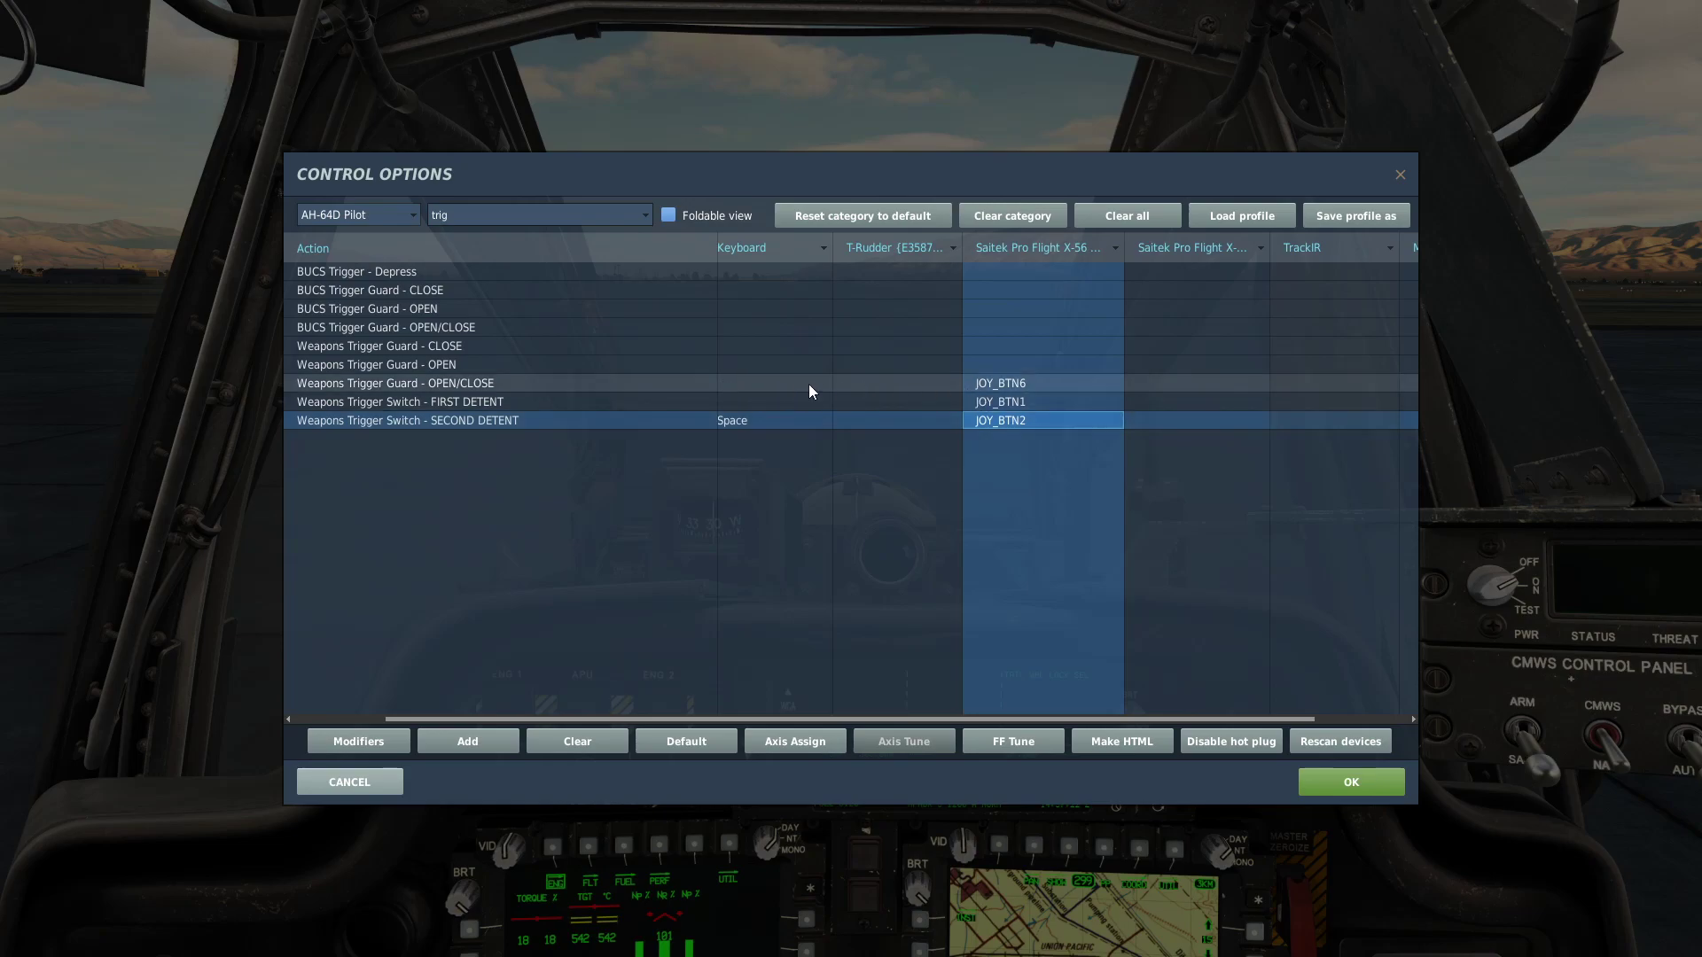
left_click(997, 384)
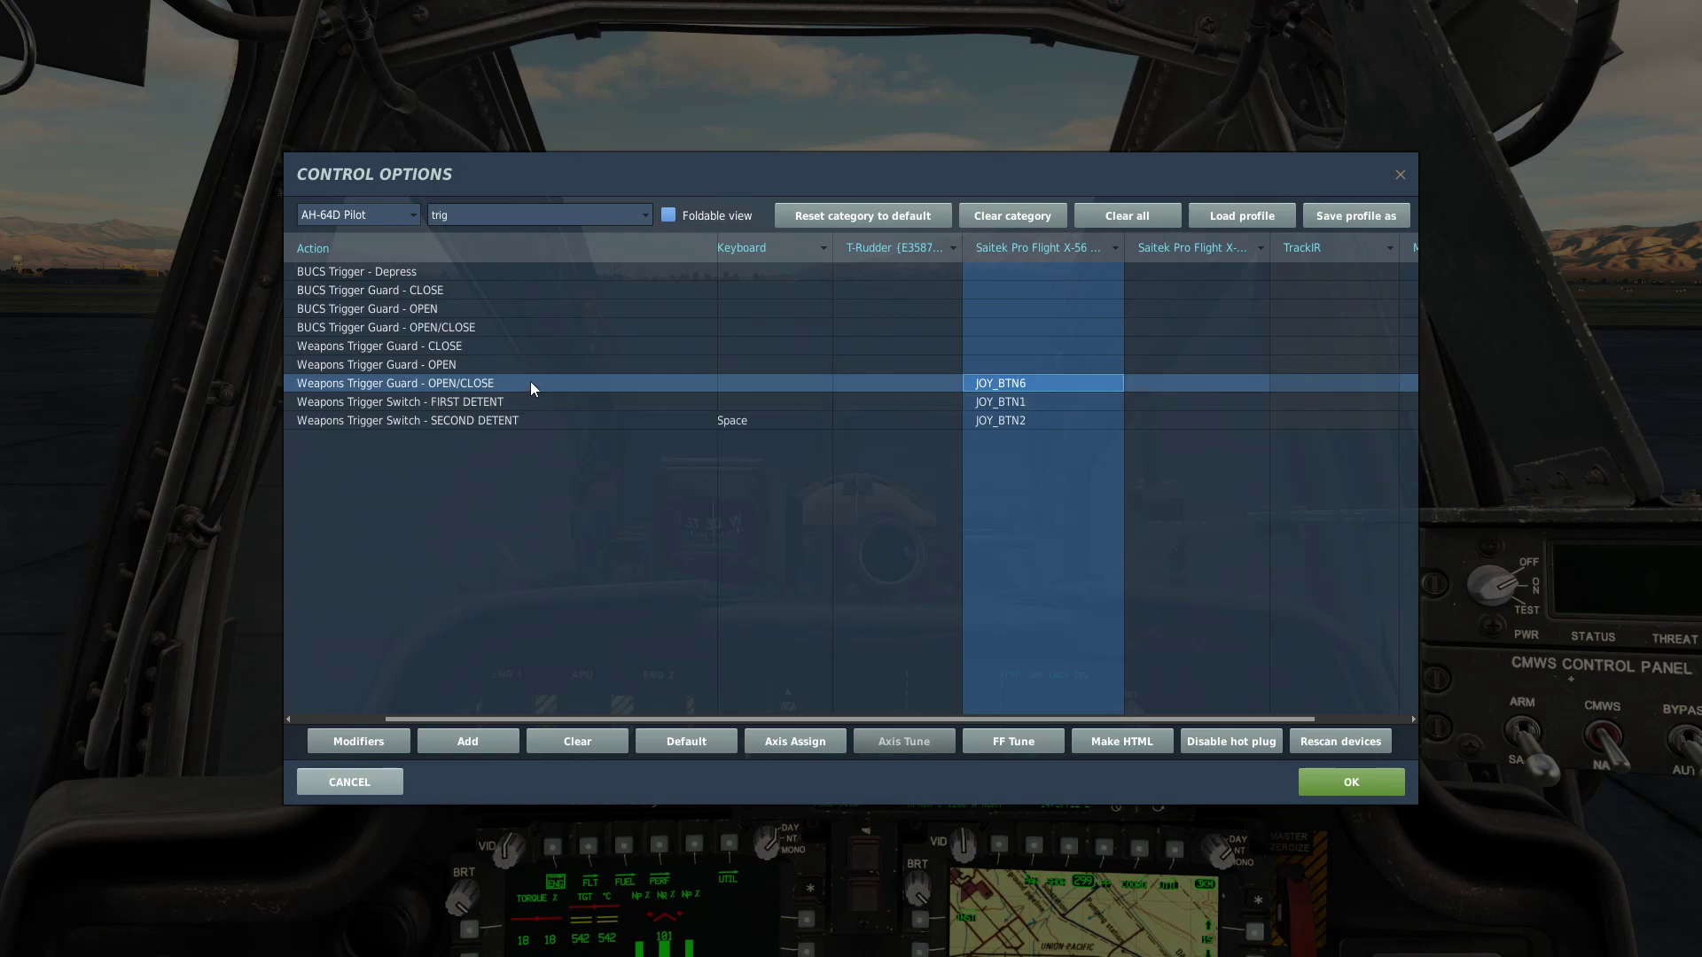
left_click(998, 422)
left_click(986, 381)
left_click(988, 401)
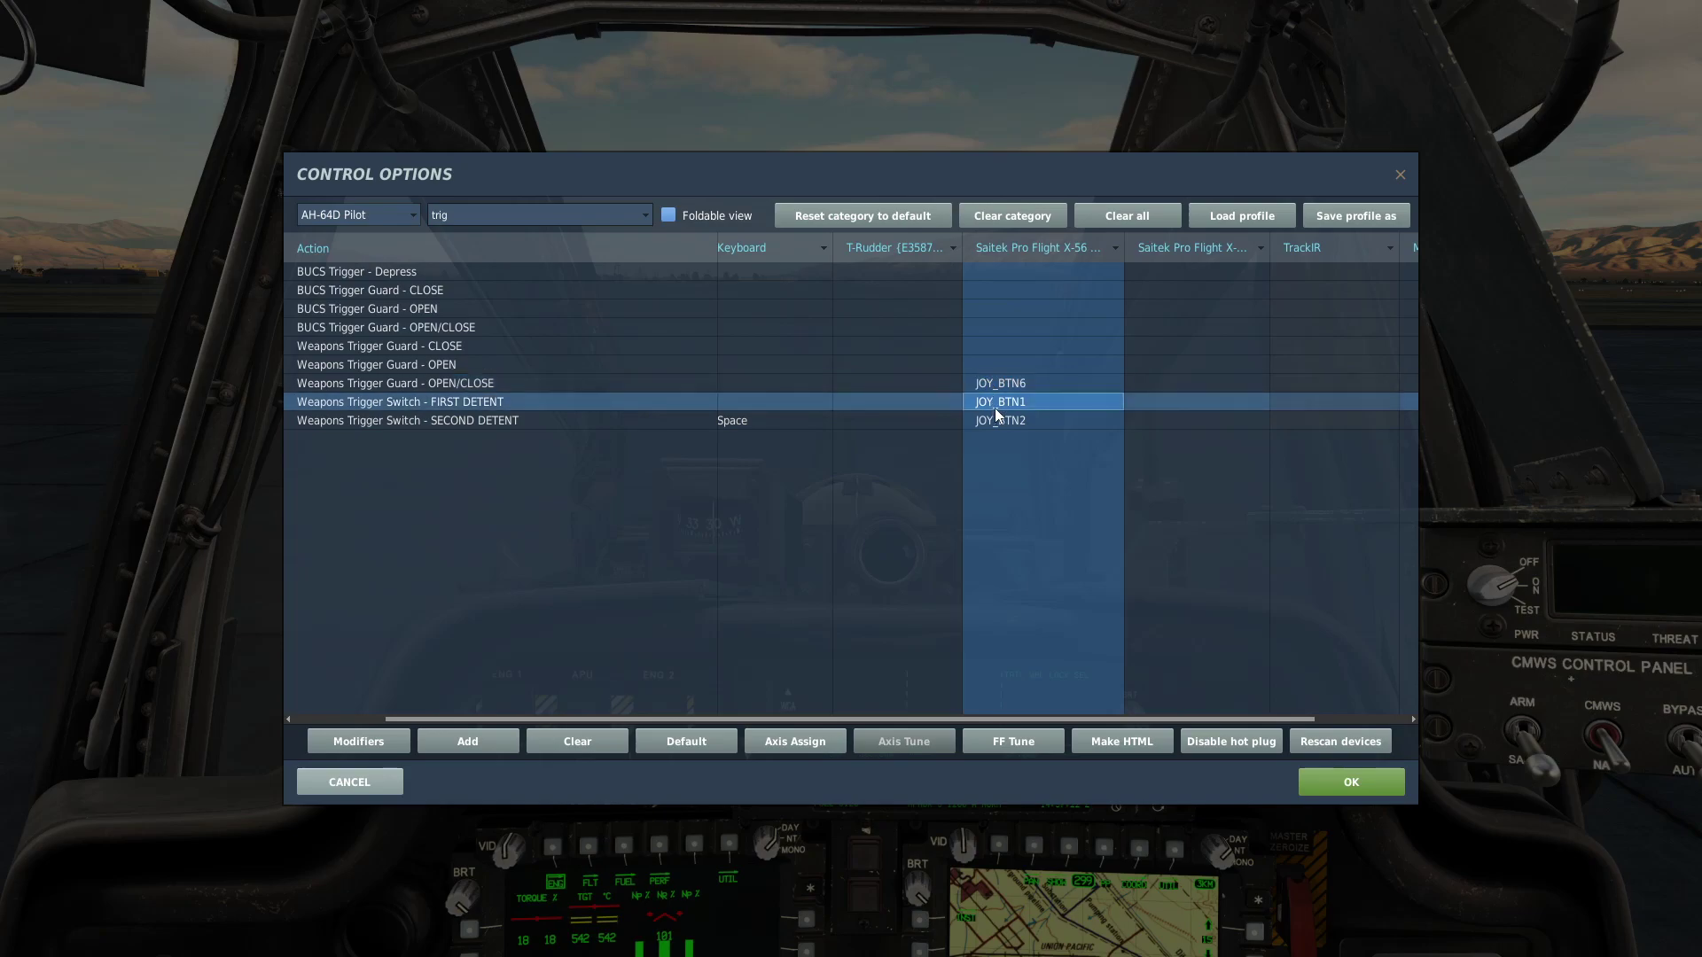
left_click(986, 387)
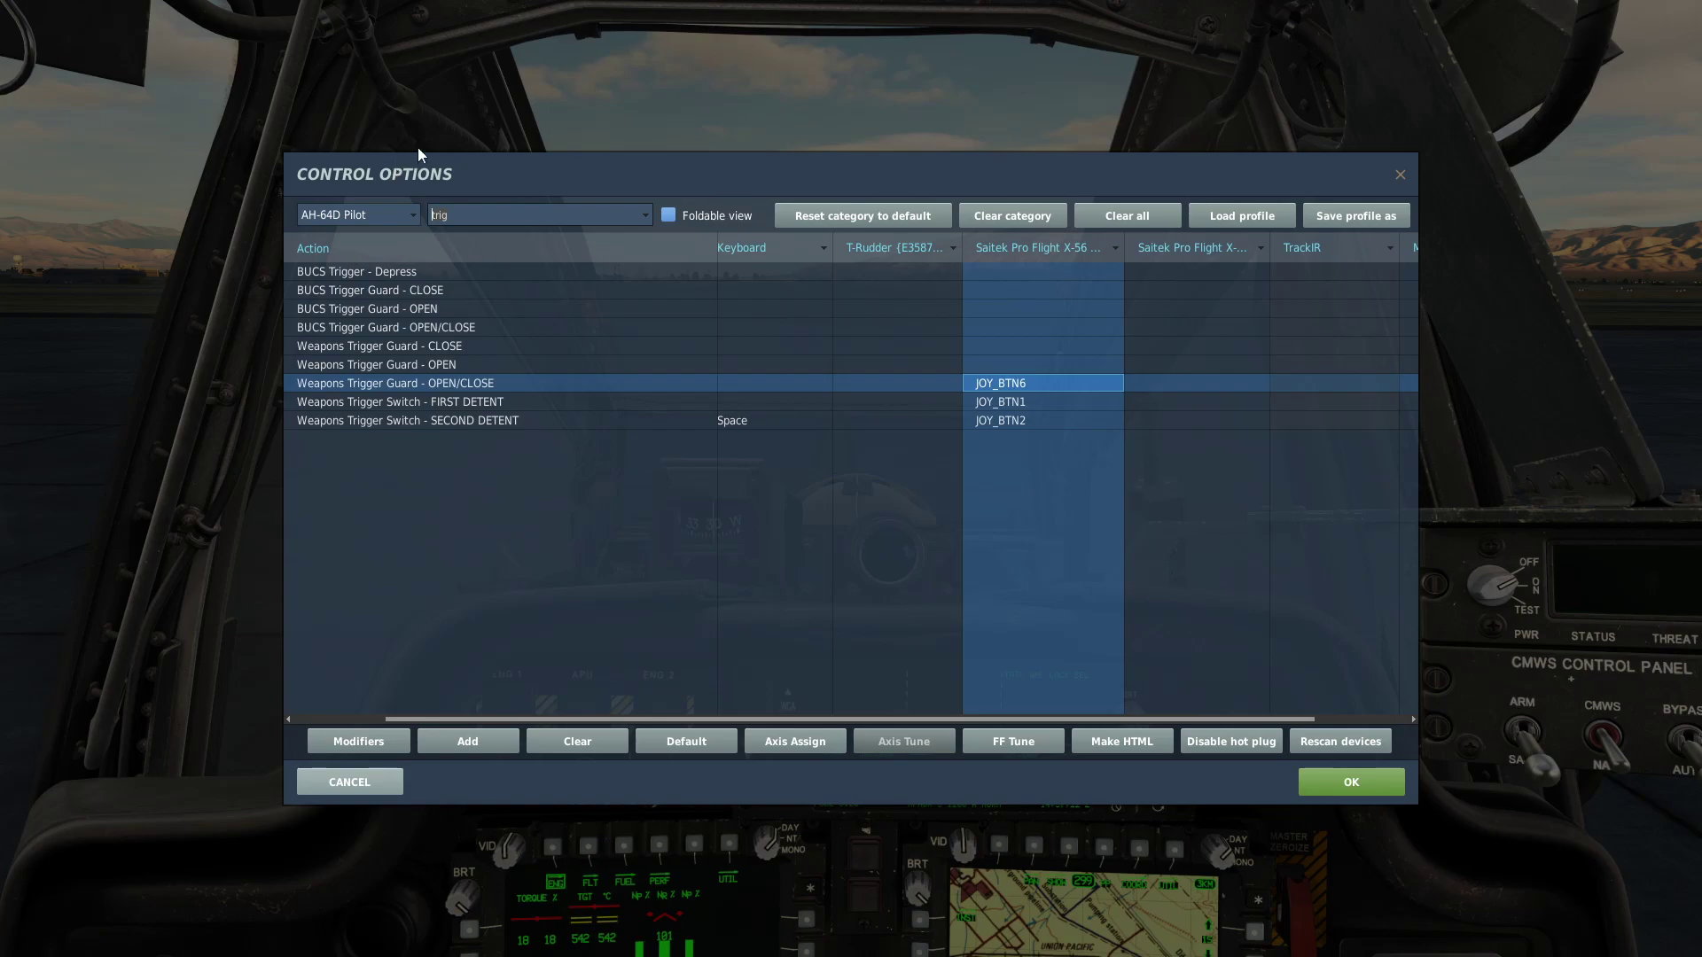
- Select the George AI Helper category, showing Show/Hide on LCtrl + V and Request Aircraft Control on C
left_click(645, 213)
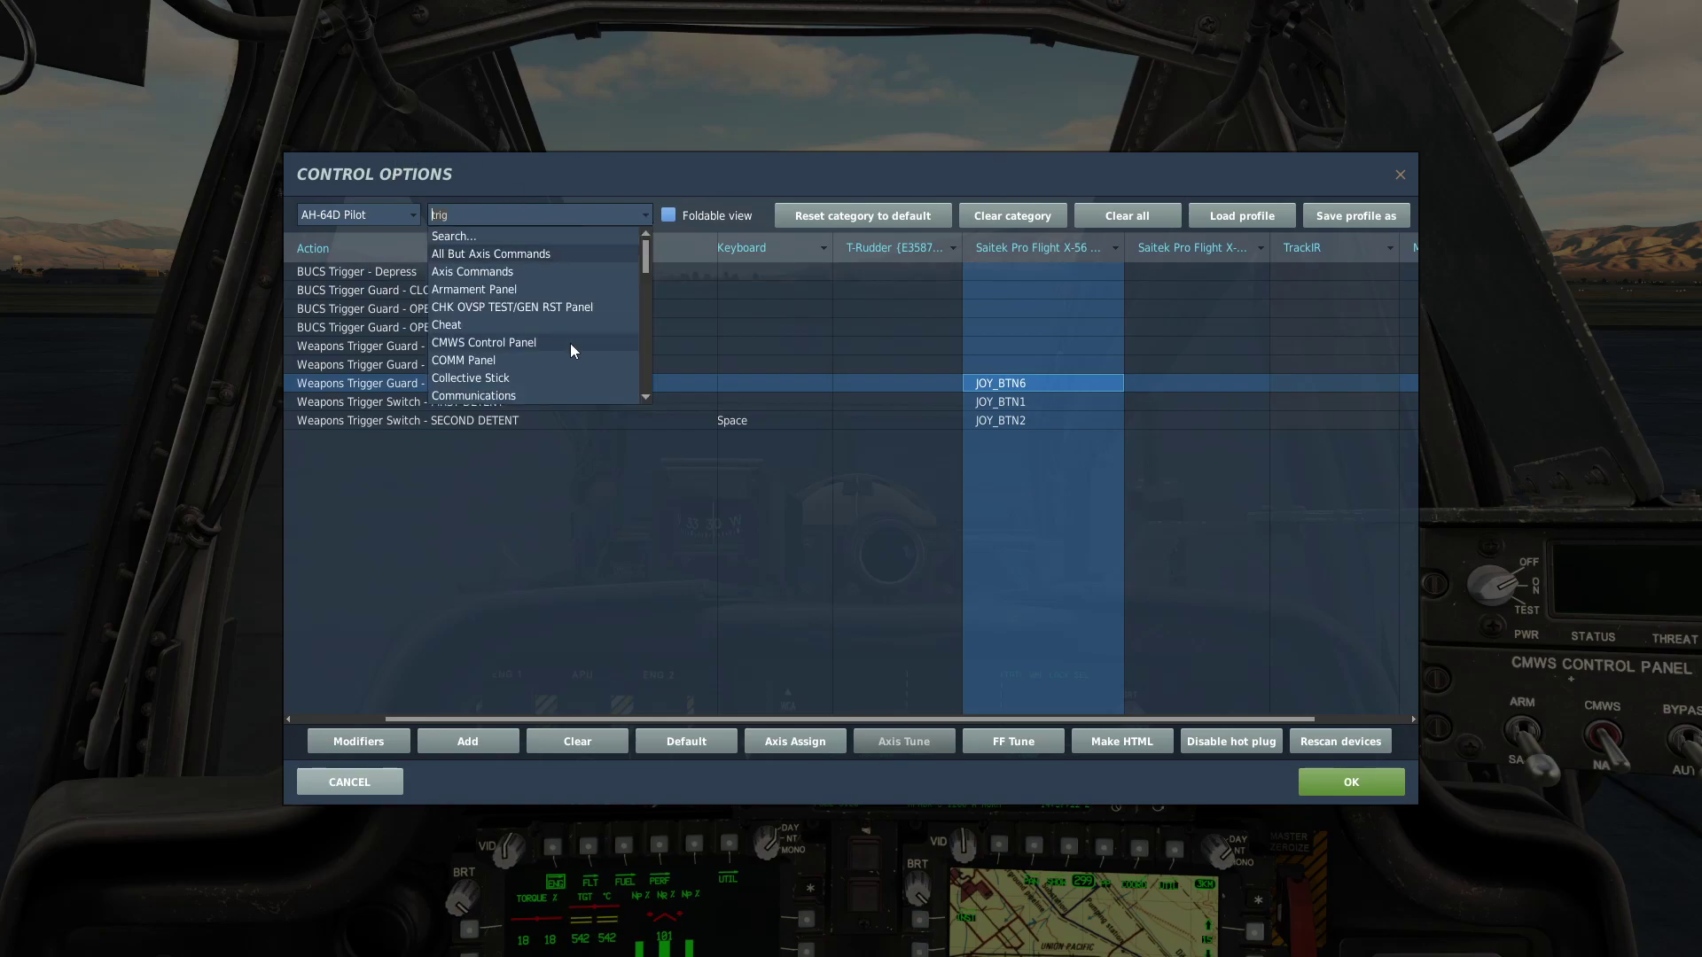
scroll(512, 390, "down", 3)
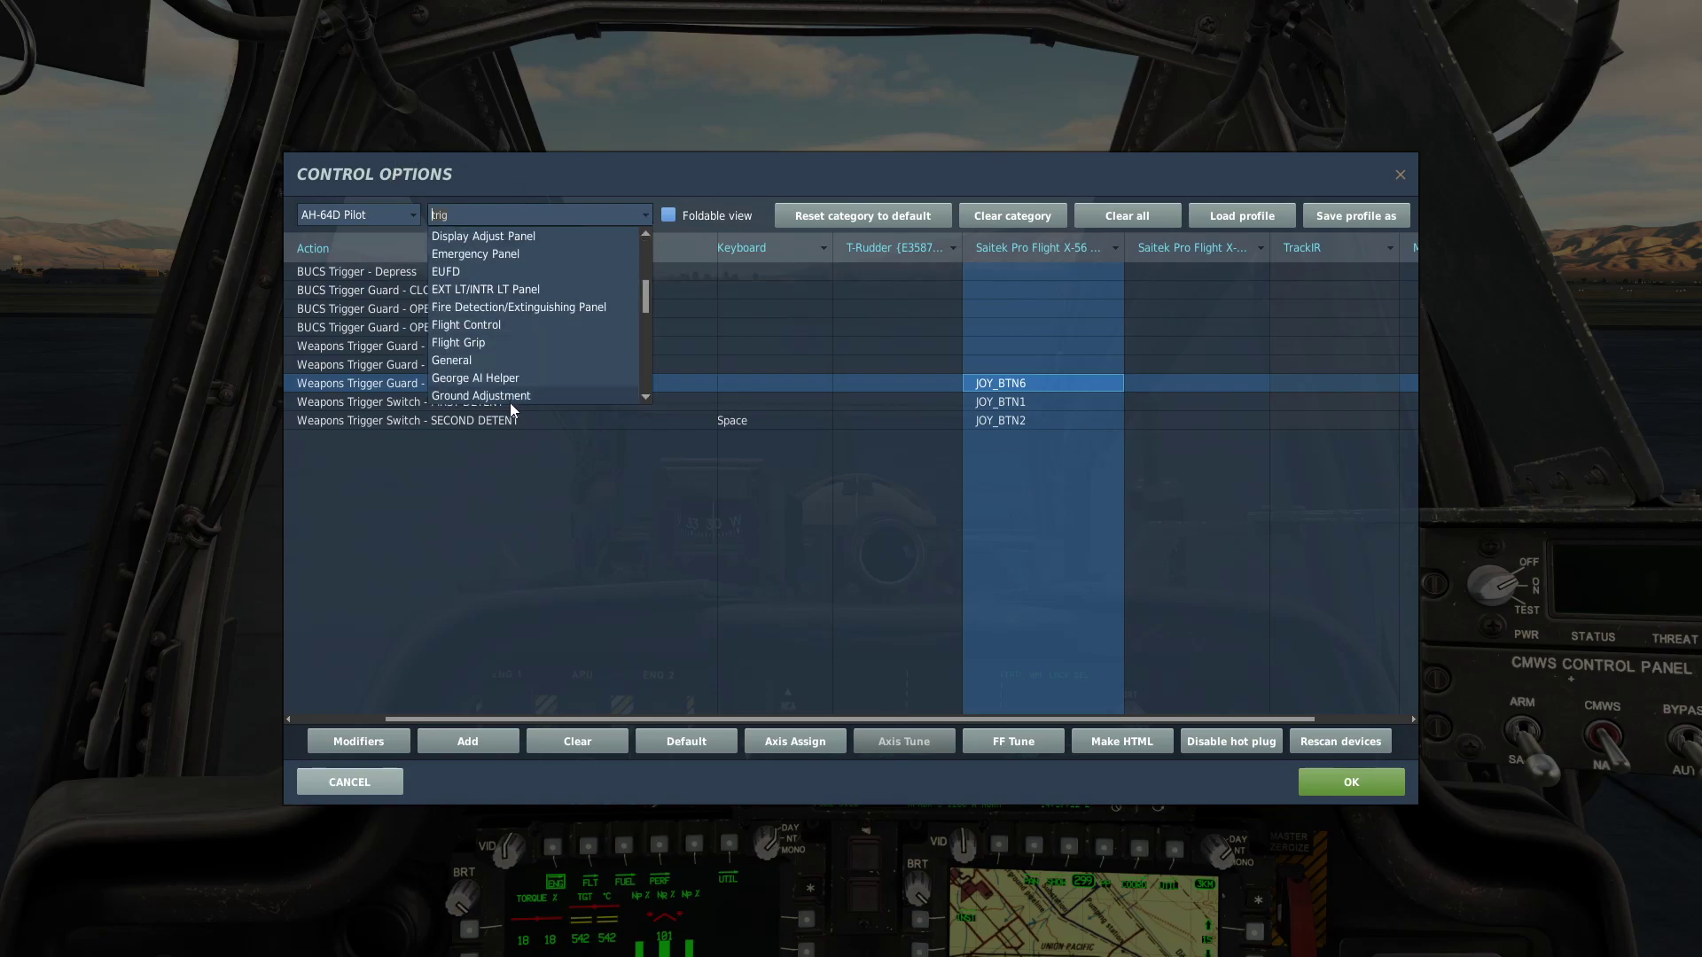
left_click(520, 380)
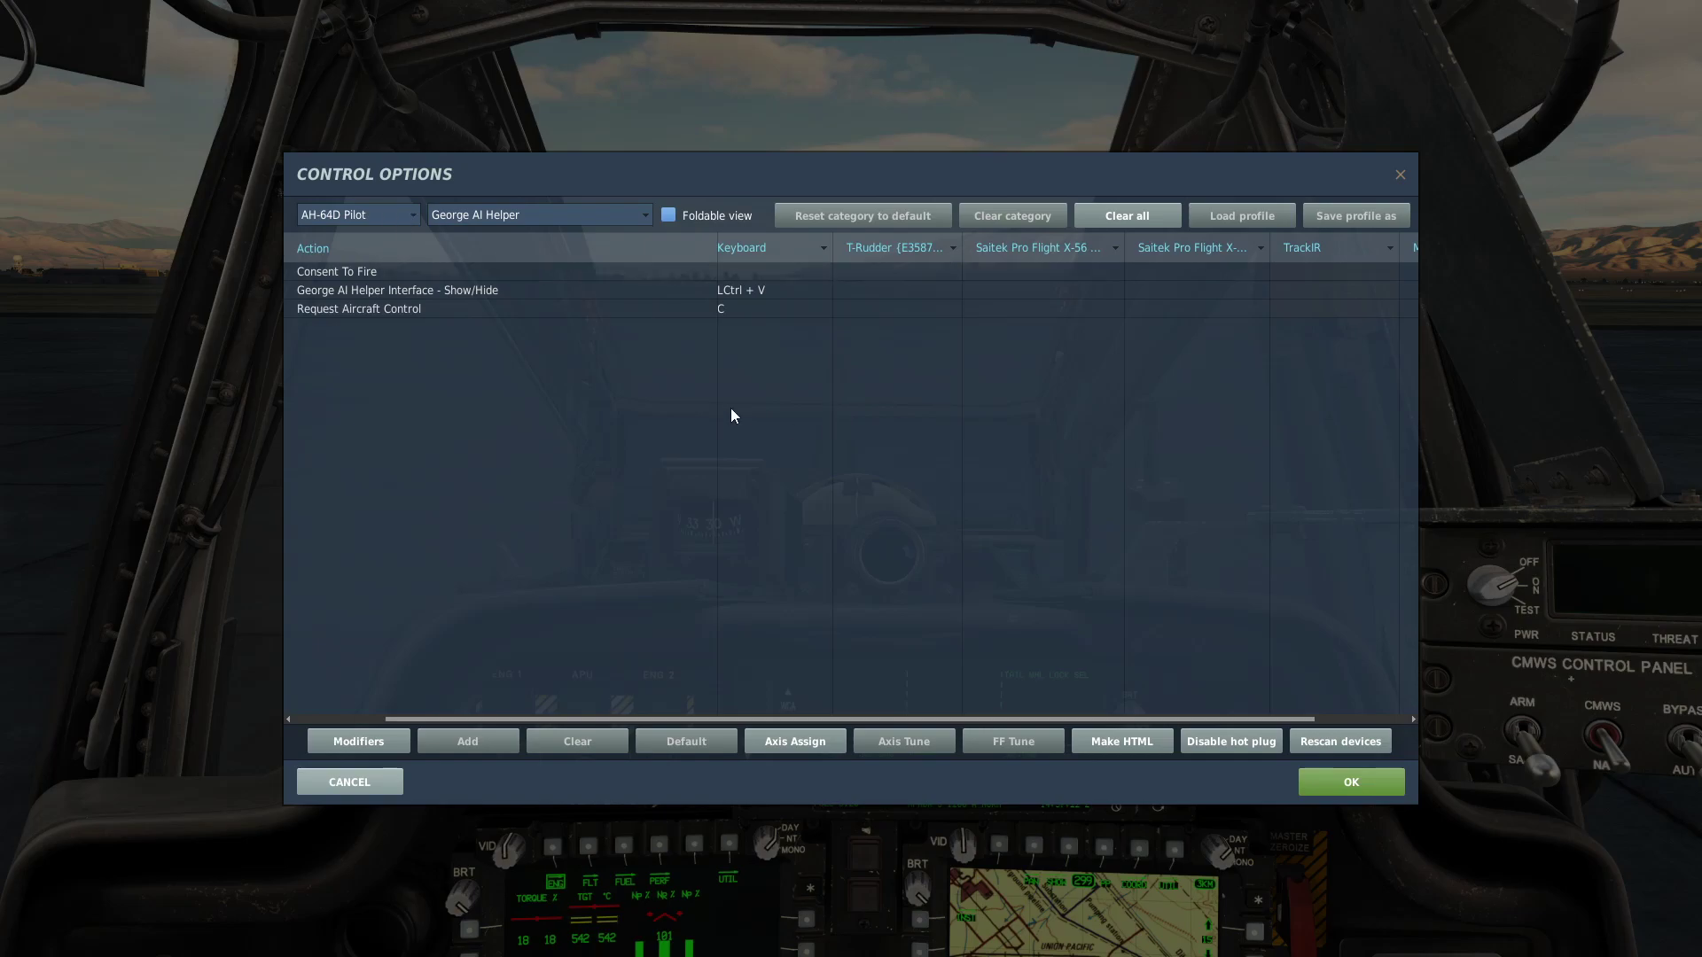
left_click(362, 216)
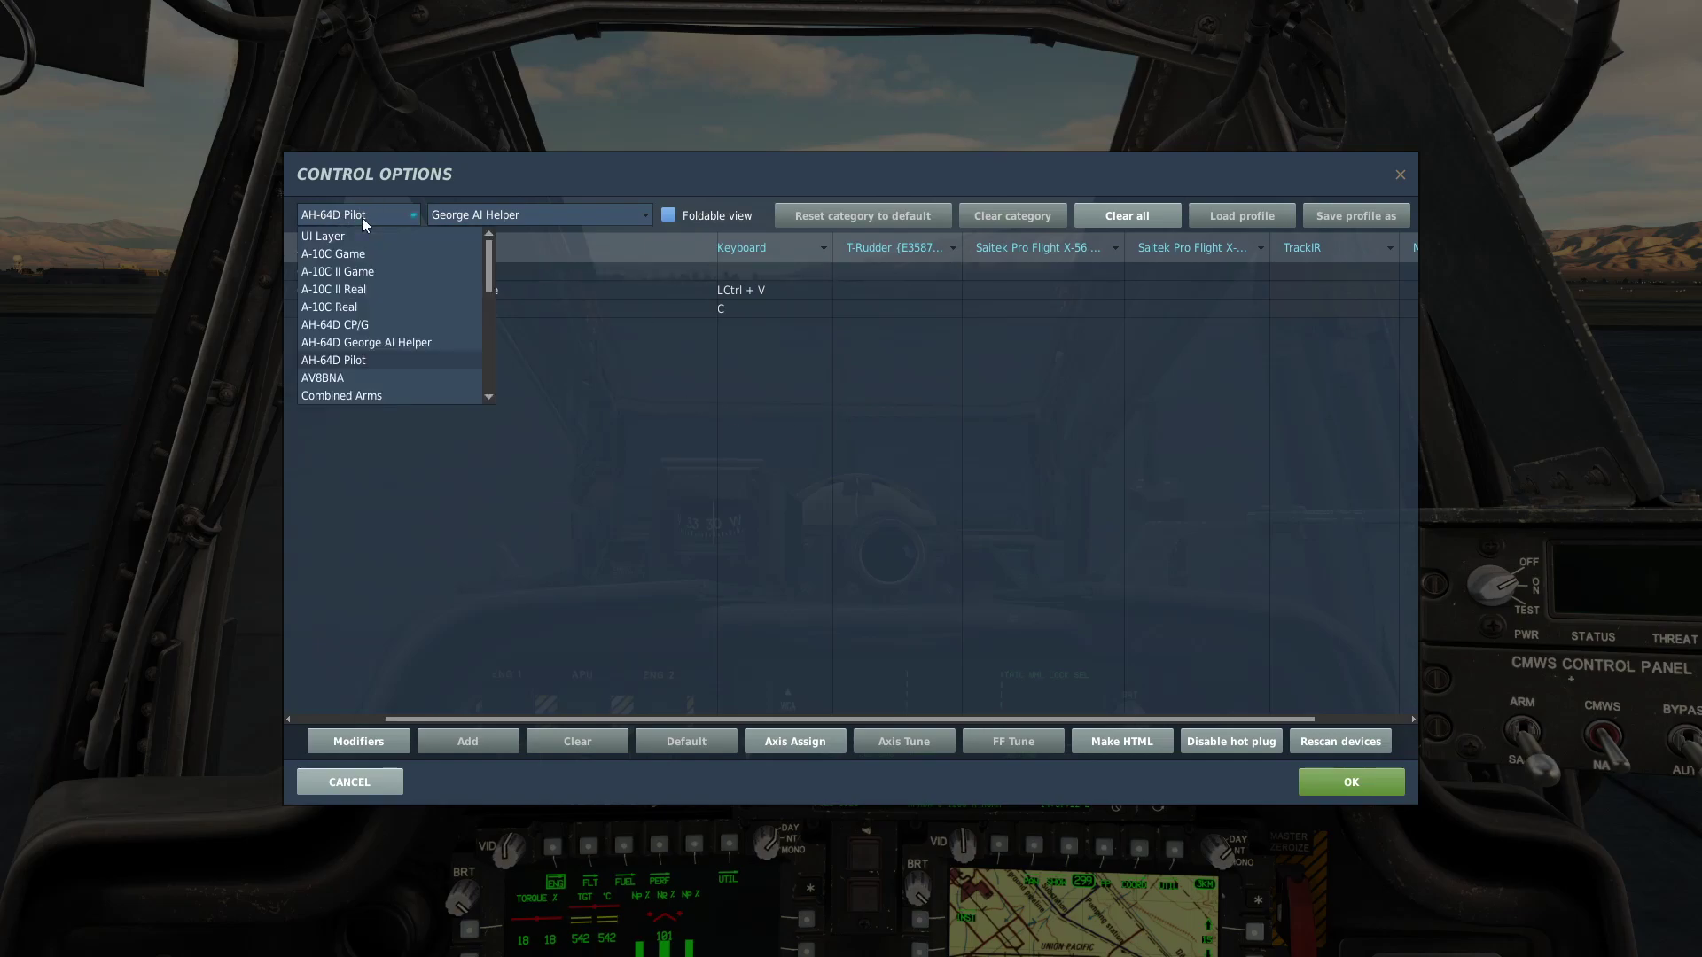
- Select the AH-64D George AI Helper set: interface on W/S/A/D and JOY_BTN11–14, Hide on JOY_BTN3
left_click(382, 345)
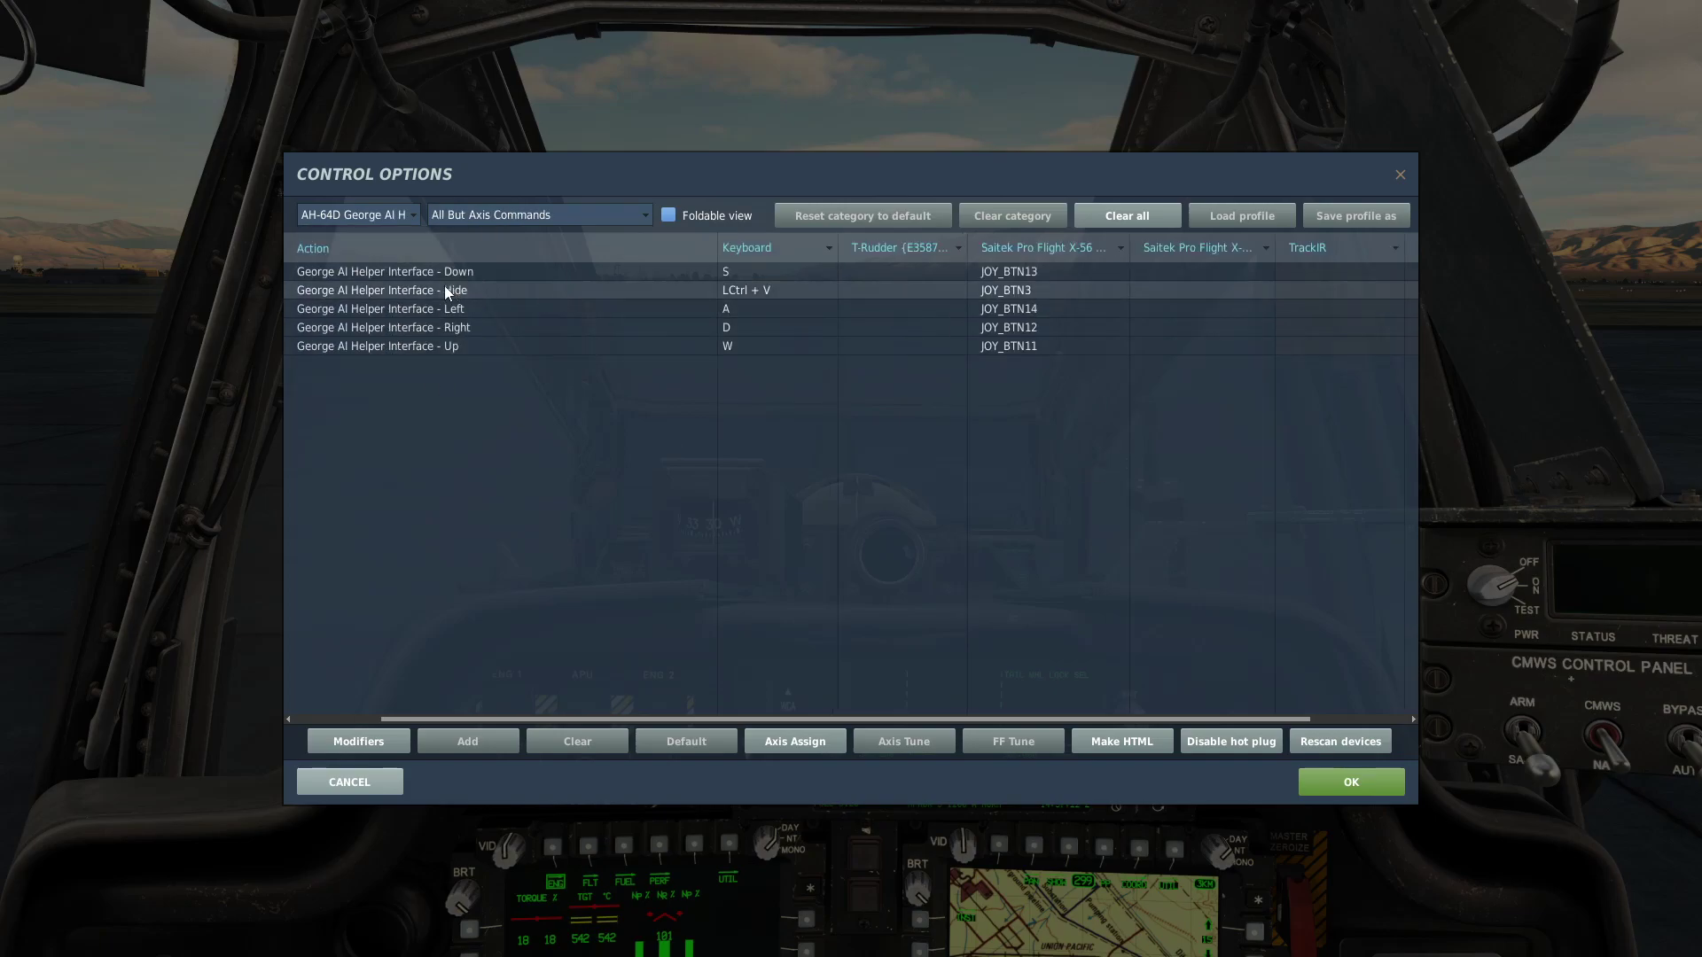